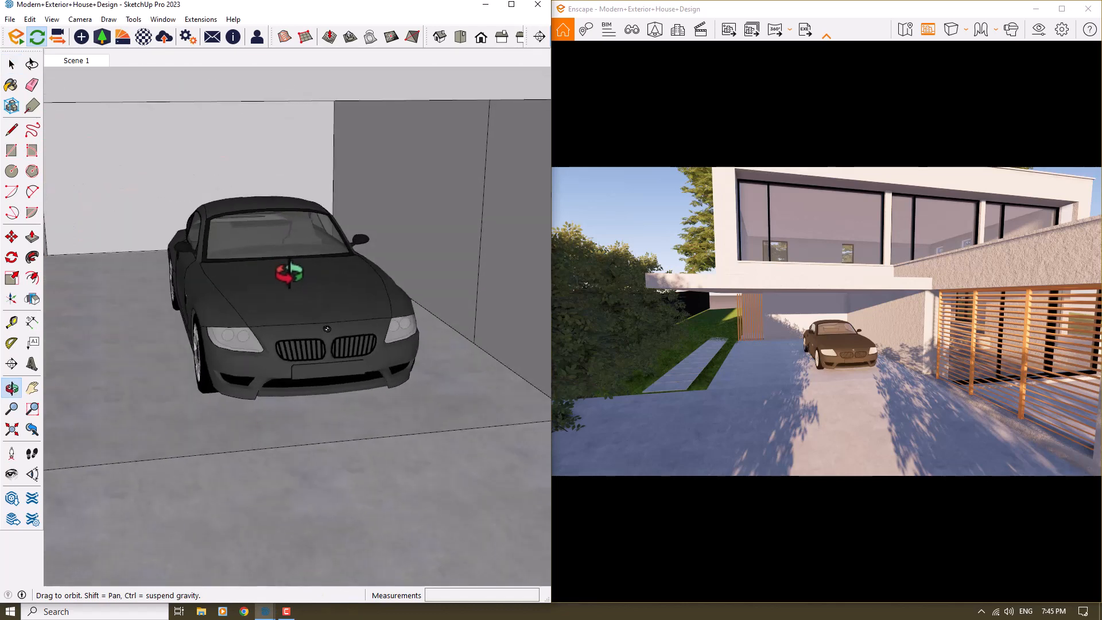
- Move the parked car about 97.1 cm forward, out of the carport toward the driveway
{"action": "scroll", "coordinate": [304, 289], "scroll_direction": "down", "scroll_amount": 5}
{"action": "scroll", "coordinate": [273, 335], "scroll_direction": "up", "scroll_amount": 6}
{"action": "mouse_move", "coordinate": [273, 335]}
{"action": "middle_mouse_down"}
{"action": "mouse_move", "coordinate": [418, 258]}
{"action": "mouse_move", "coordinate": [400, 262]}
{"action": "mouse_move", "coordinate": [312, 337]}
{"action": "mouse_move", "coordinate": [449, 303]}
{"action": "middle_mouse_up"}
{"action": "mouse_move", "coordinate": [270, 315]}
{"action": "middle_mouse_down"}
{"action": "mouse_move", "coordinate": [138, 315]}
{"action": "mouse_move", "coordinate": [319, 334]}
{"action": "mouse_move", "coordinate": [163, 351]}
{"action": "mouse_move", "coordinate": [135, 319]}
{"action": "mouse_move", "coordinate": [442, 263]}
{"action": "mouse_move", "coordinate": [92, 272]}
{"action": "mouse_move", "coordinate": [189, 339]}
{"action": "mouse_move", "coordinate": [170, 338]}
{"action": "middle_mouse_up"}
{"action": "scroll", "coordinate": [169, 339], "scroll_direction": "down", "scroll_amount": 8}
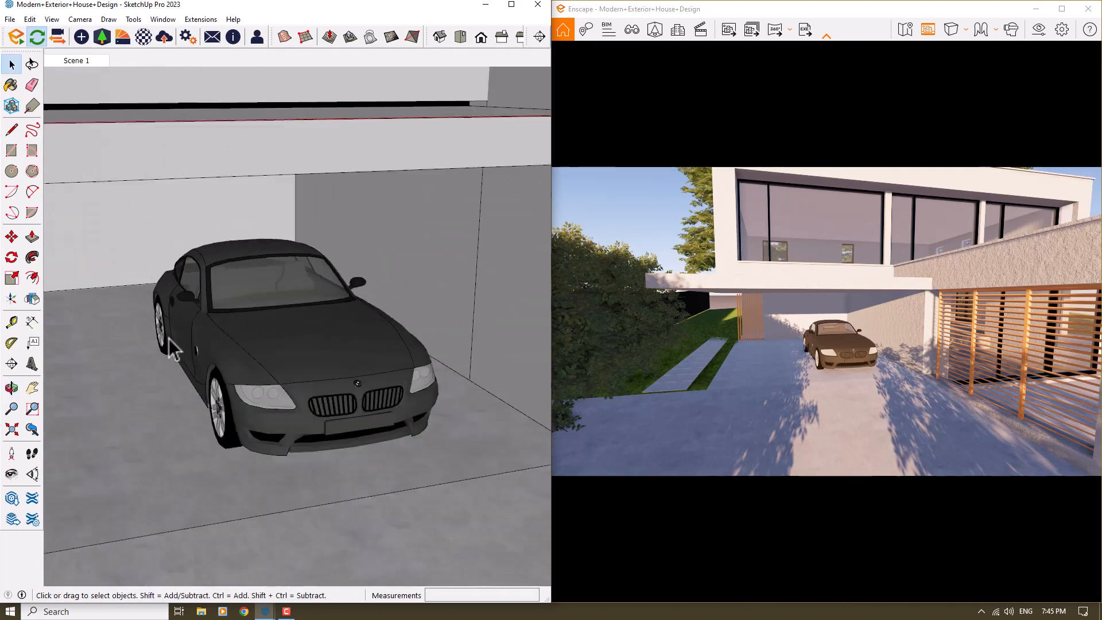
{"action": "middle_click_drag", "start_coordinate": [256, 343], "coordinate": [215, 366]}
{"action": "scroll", "coordinate": [215, 366], "scroll_direction": "up", "scroll_amount": 3}
{"action": "left_click", "coordinate": [218, 370]}
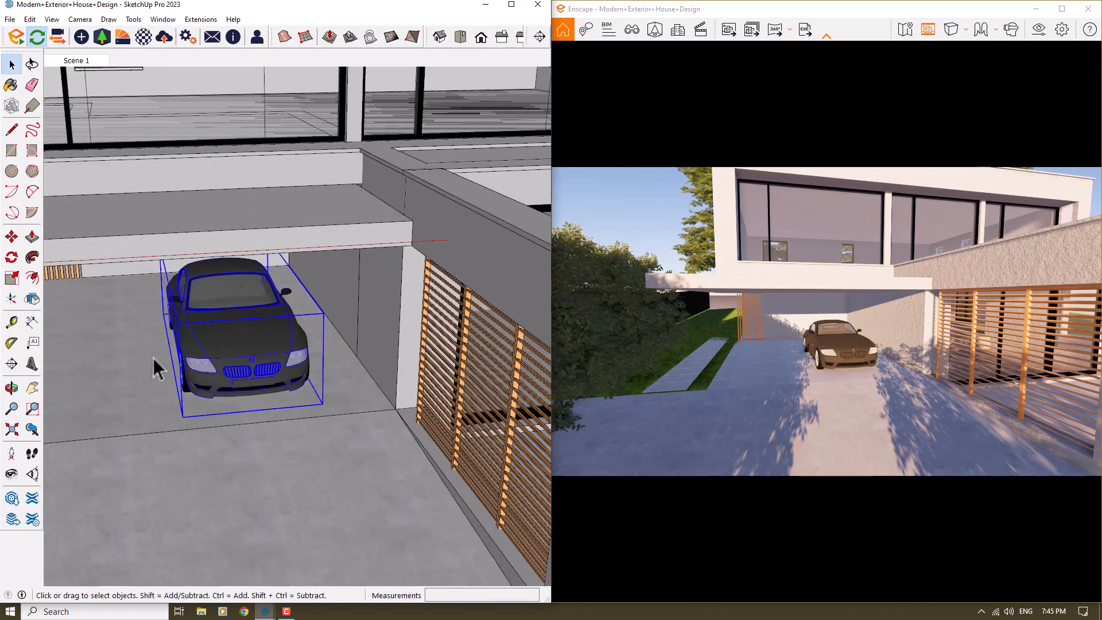
{"action": "left_click", "coordinate": [12, 236]}
{"action": "scroll", "coordinate": [320, 331], "scroll_direction": "down", "scroll_amount": 3}
{"action": "middle_click_drag", "start_coordinate": [320, 332], "coordinate": [430, 405]}
{"action": "scroll", "coordinate": [209, 322], "scroll_direction": "up", "scroll_amount": 3}
{"action": "left_click", "coordinate": [227, 326]}
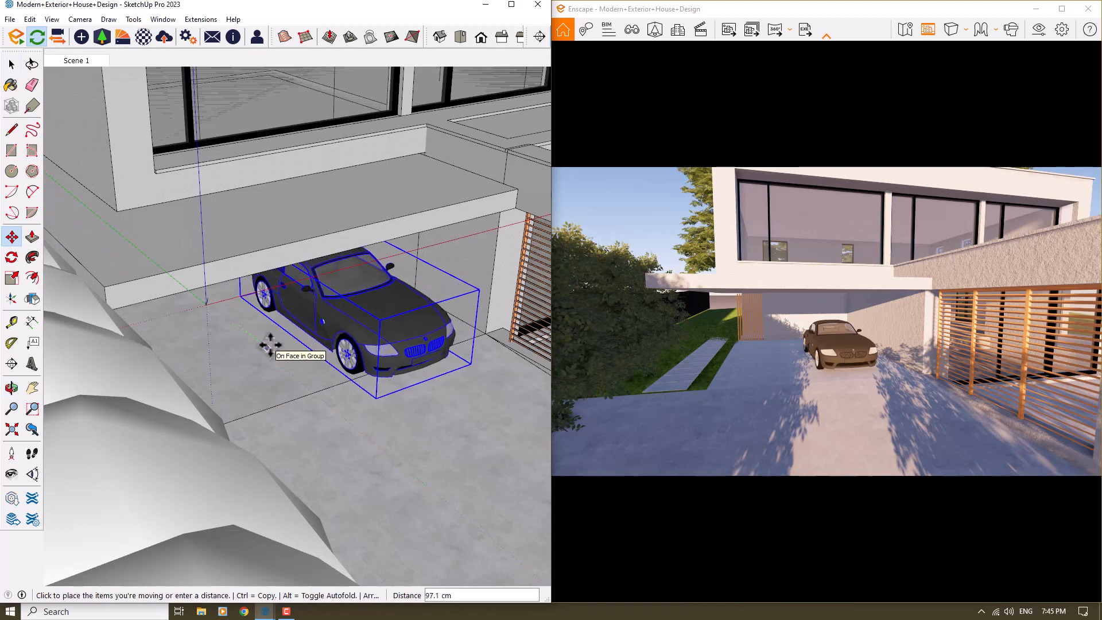
{"action": "left_click", "coordinate": [270, 345]}
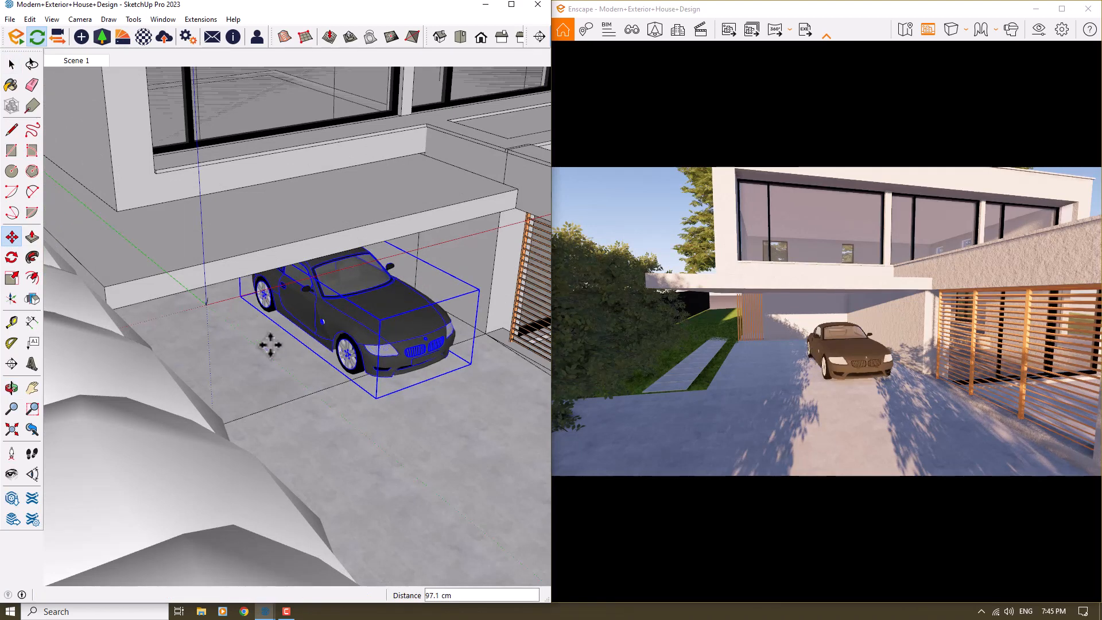
- Rotate the car 7.6° about its rear ground corner so that its nose turns toward the slatted wood screen
{"action": "scroll", "coordinate": [386, 389], "scroll_direction": "down", "scroll_amount": 3}
{"action": "middle_click_drag", "start_coordinate": [386, 388], "coordinate": [328, 368]}
{"action": "scroll", "coordinate": [327, 362], "scroll_direction": "up", "scroll_amount": 4}
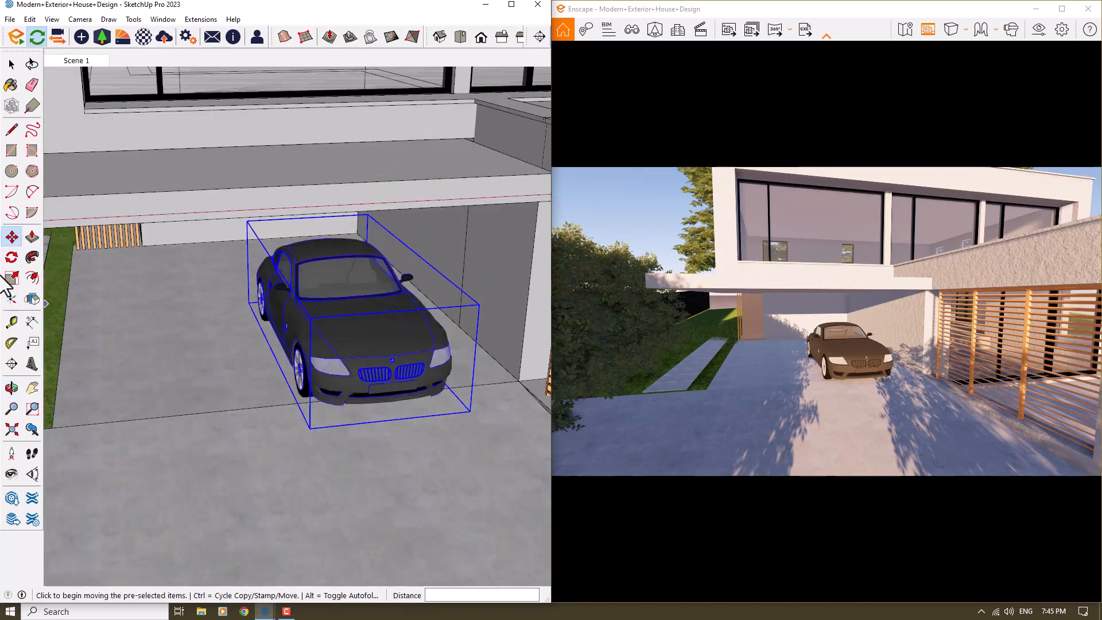
{"action": "left_click", "coordinate": [12, 257]}
{"action": "left_click", "coordinate": [248, 302]}
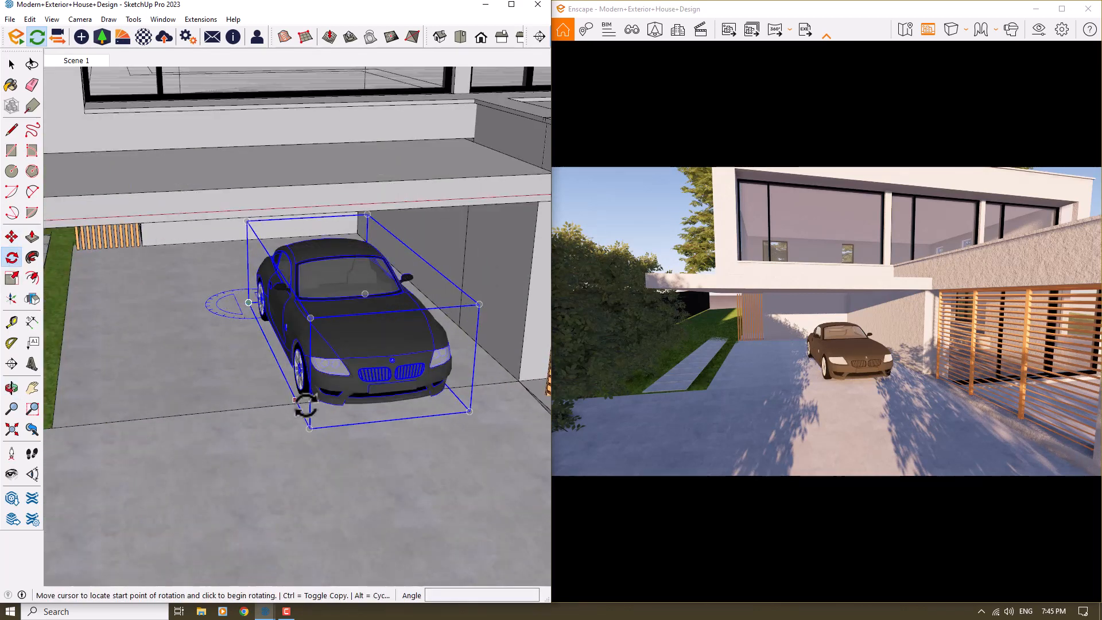
{"action": "left_click", "coordinate": [310, 428]}
{"action": "left_click", "coordinate": [356, 419]}
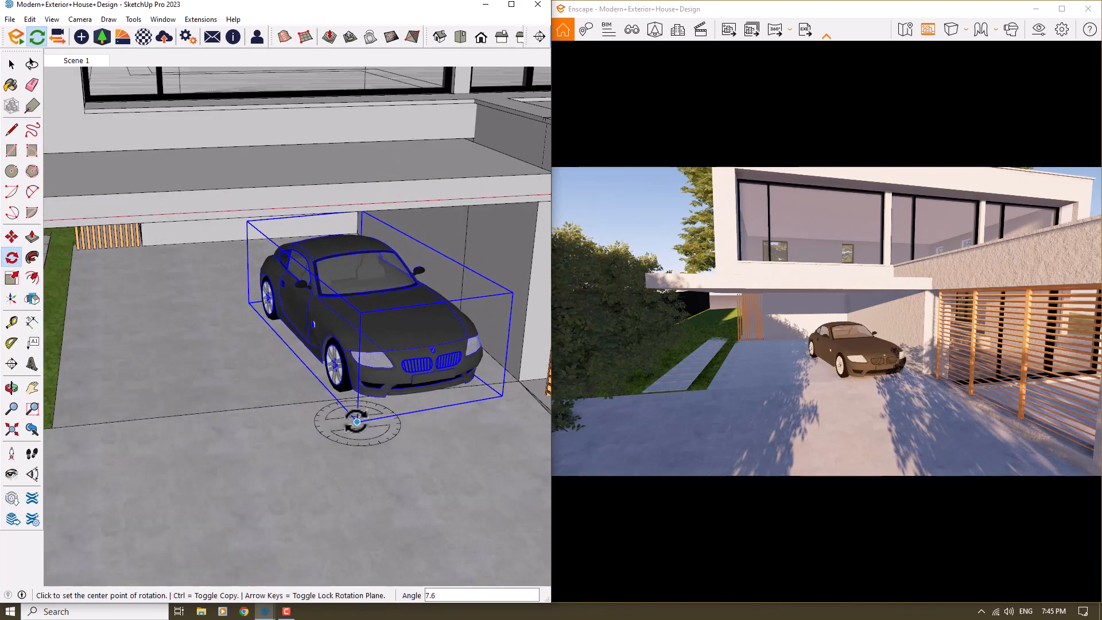
{"action": "key", "text": "space"}
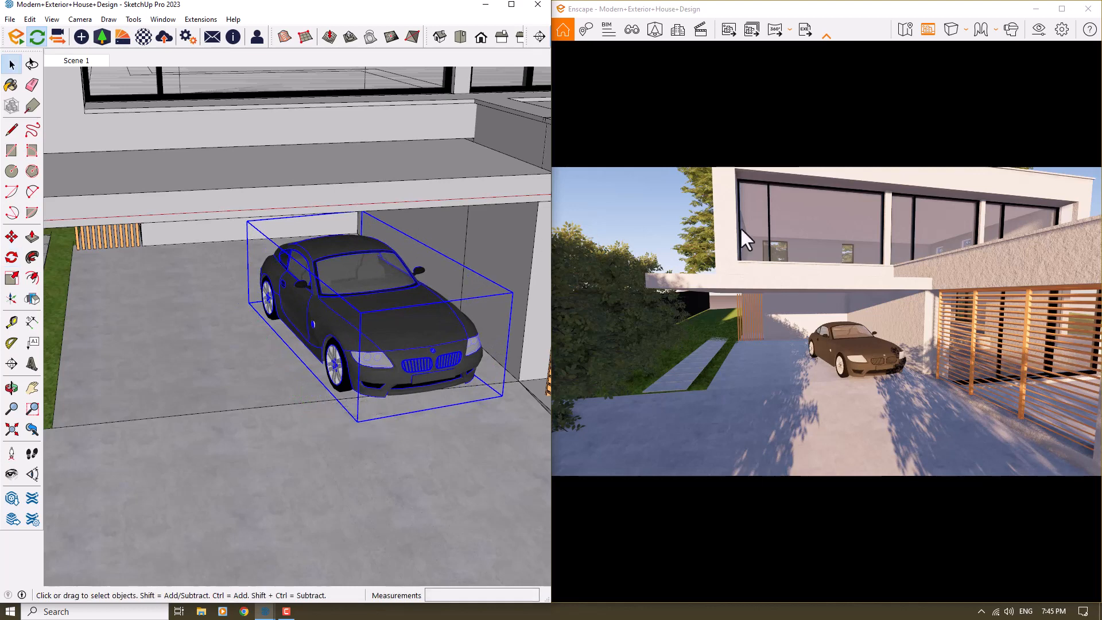
- Switch to a full-screen Enscape view and frame the house and car from farther down the driveway, with hedge leaves in the foreground
{"action": "left_click", "coordinate": [1061, 9]}
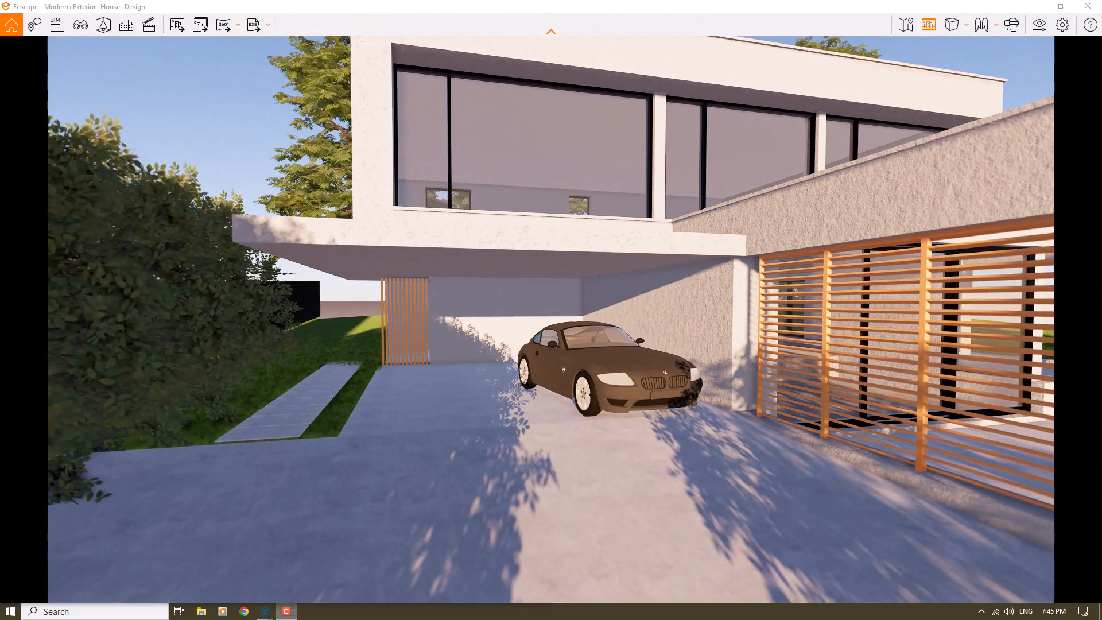
{"action": "key", "text": "s"}
{"action": "left_click_drag", "start_coordinate": [529, 421], "coordinate": [554, 421]}
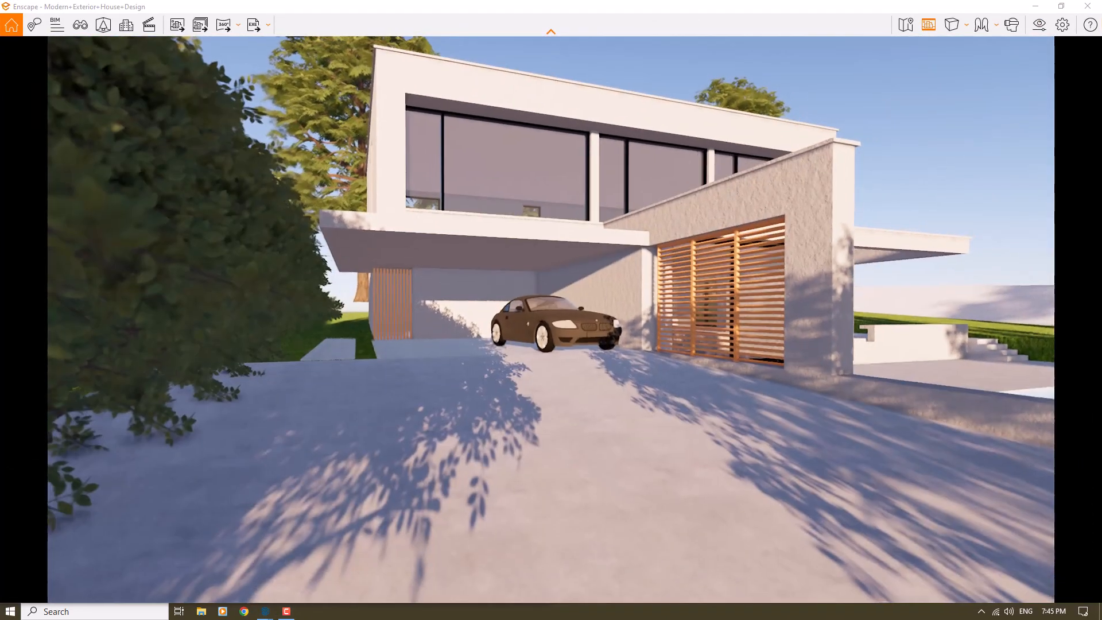
{"action": "key", "text": "s"}
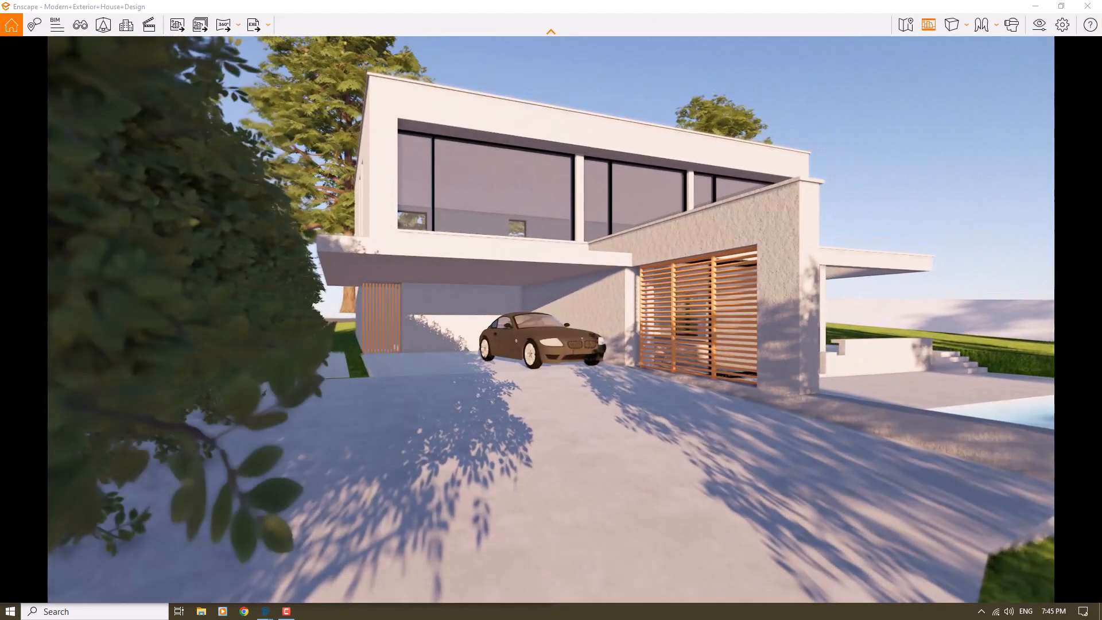
{"action": "key", "text": "a"}
{"action": "key", "text": "a"}
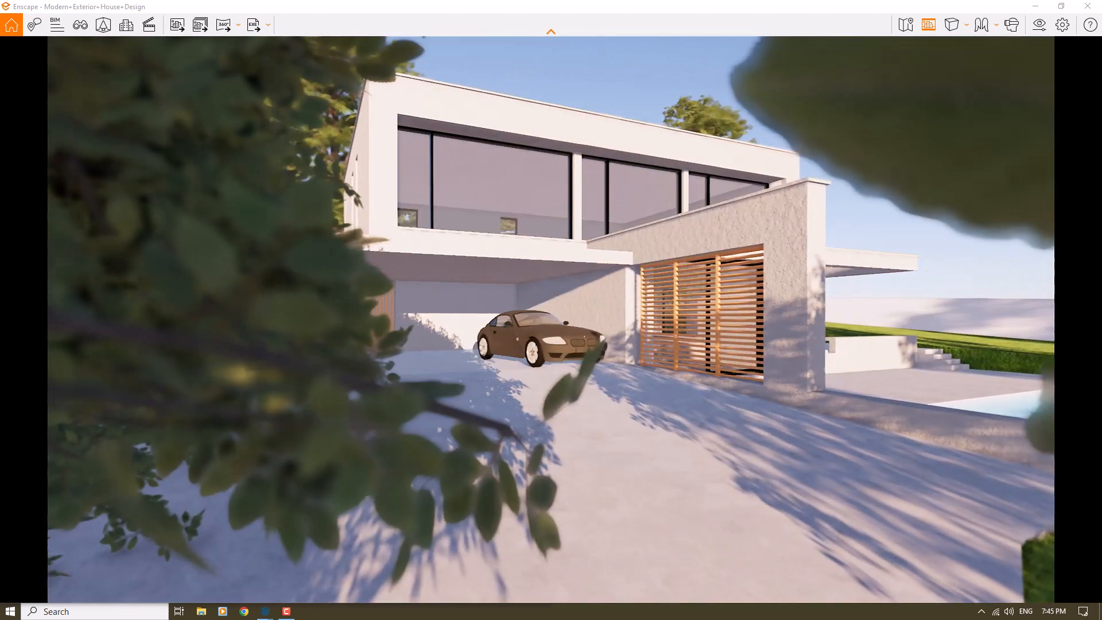
{"action": "key", "text": "w"}
{"action": "key", "text": "q"}
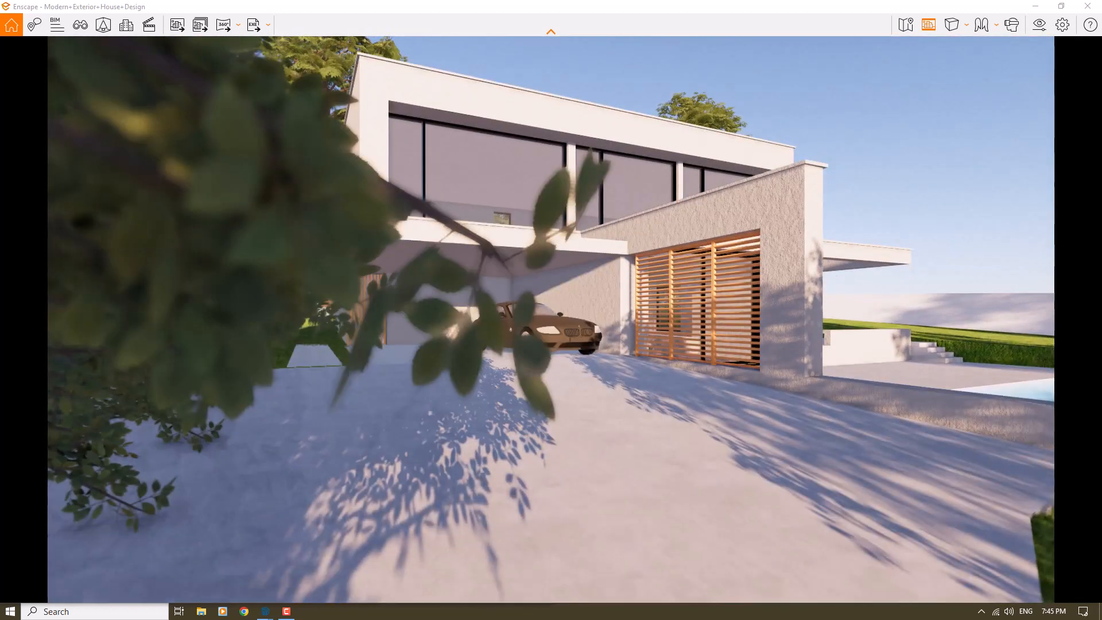
{"action": "key", "text": "d"}
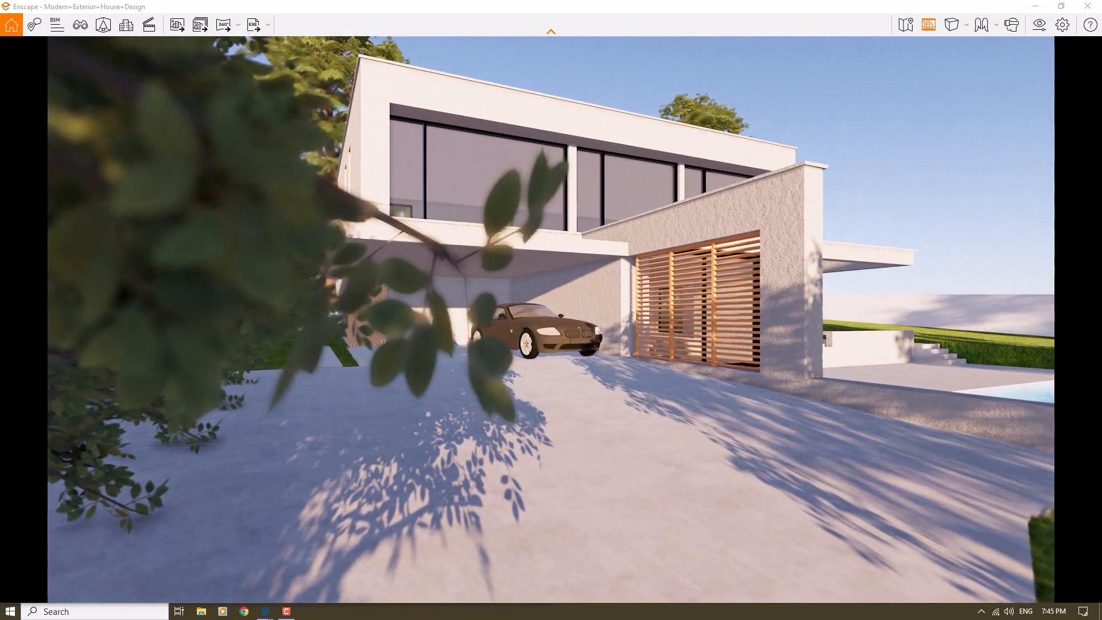
{"action": "left_click_drag", "start_coordinate": [653, 309], "coordinate": [649, 295]}
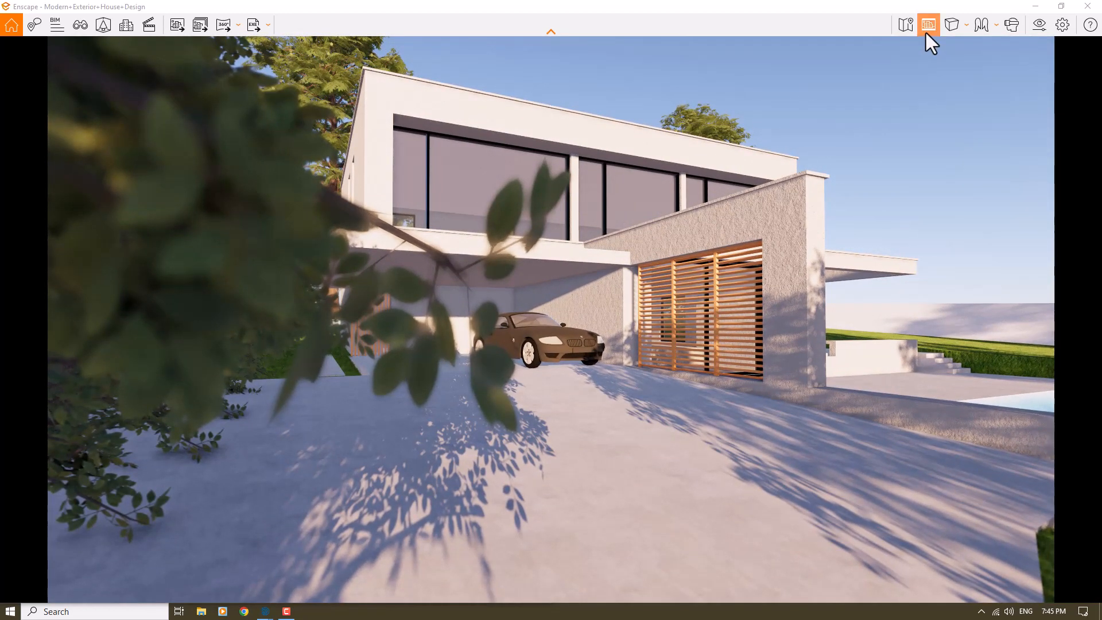
- Set the camera's field of view to 32° in the visual settings and close them
{"action": "left_click", "coordinate": [1038, 23]}
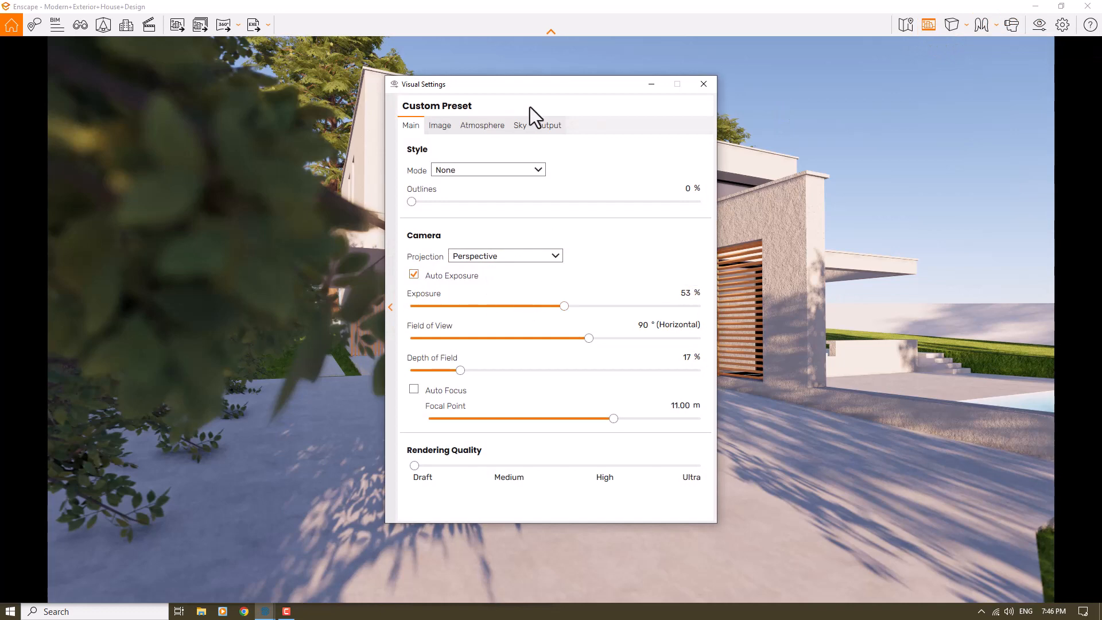
{"action": "left_click_drag", "start_coordinate": [526, 85], "coordinate": [956, 21]}
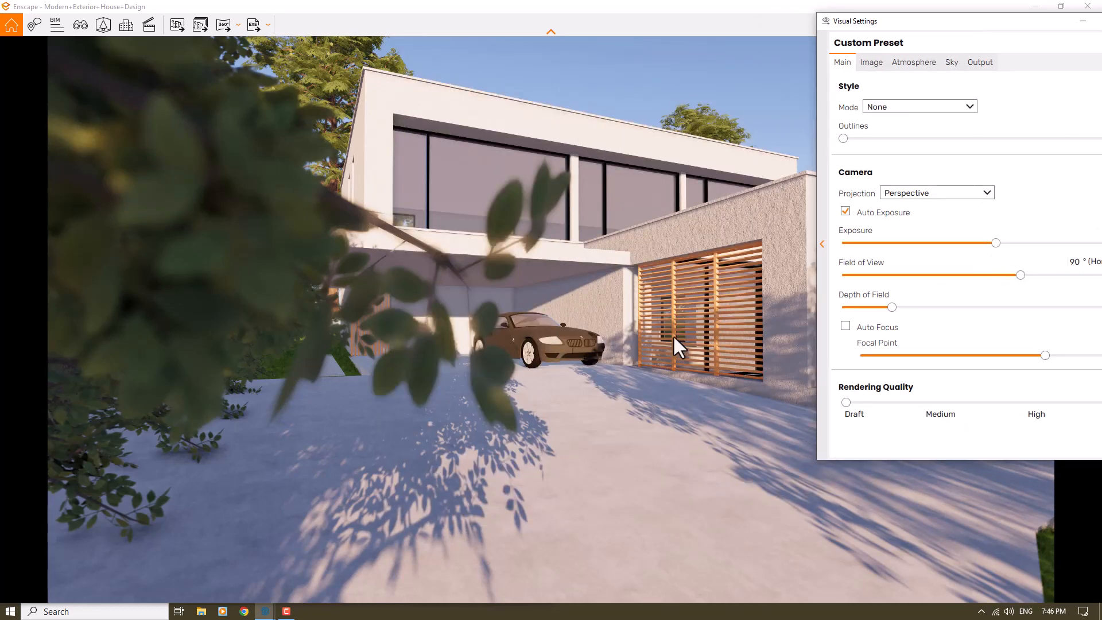
{"action": "left_click_drag", "start_coordinate": [1020, 275], "coordinate": [890, 274]}
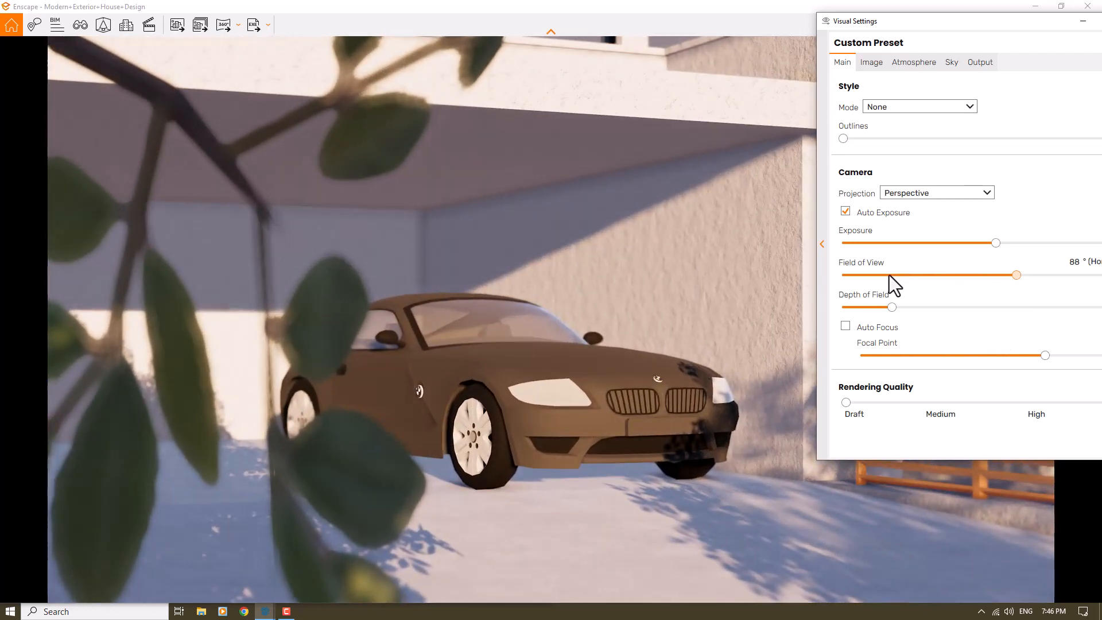
{"action": "double_click", "coordinate": [1072, 262]}
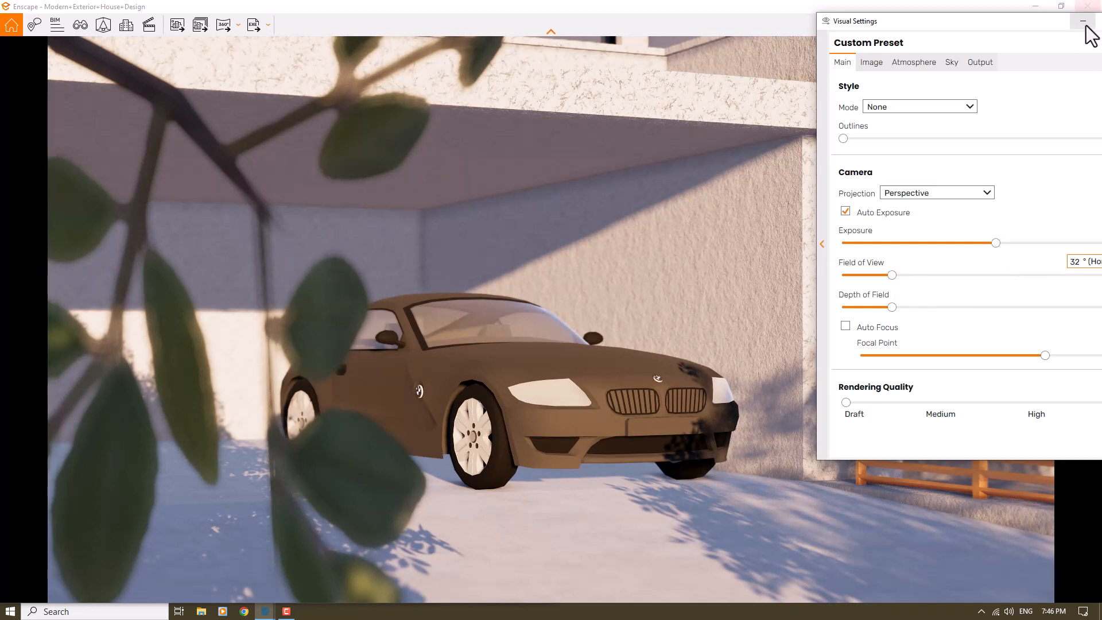
{"action": "left_click_drag", "start_coordinate": [904, 29], "coordinate": [627, 102]}
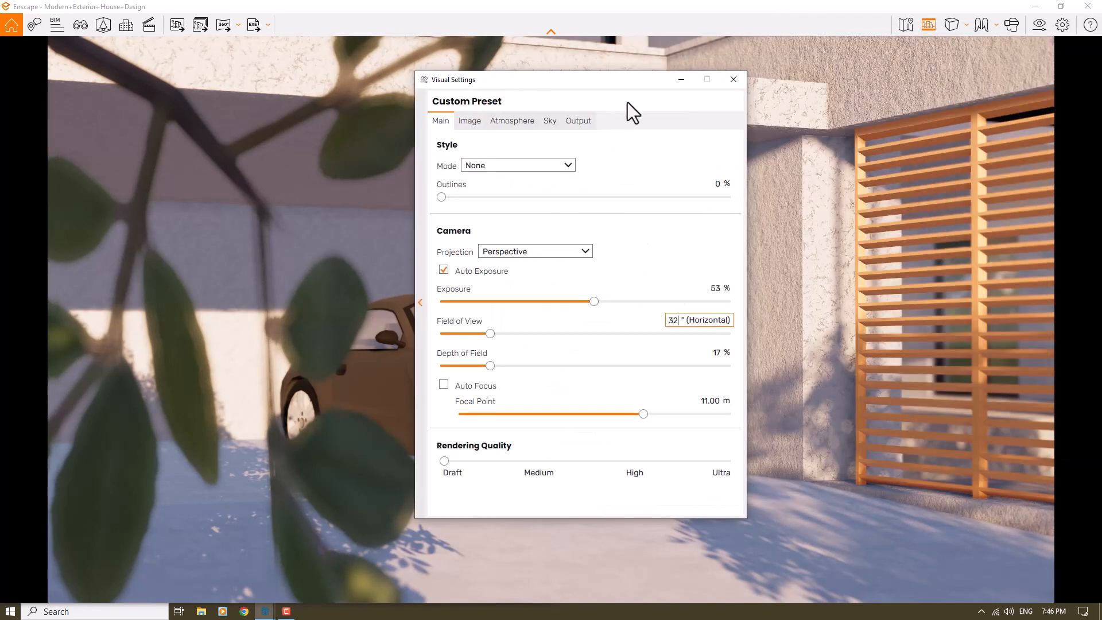
{"action": "left_click", "coordinate": [732, 80]}
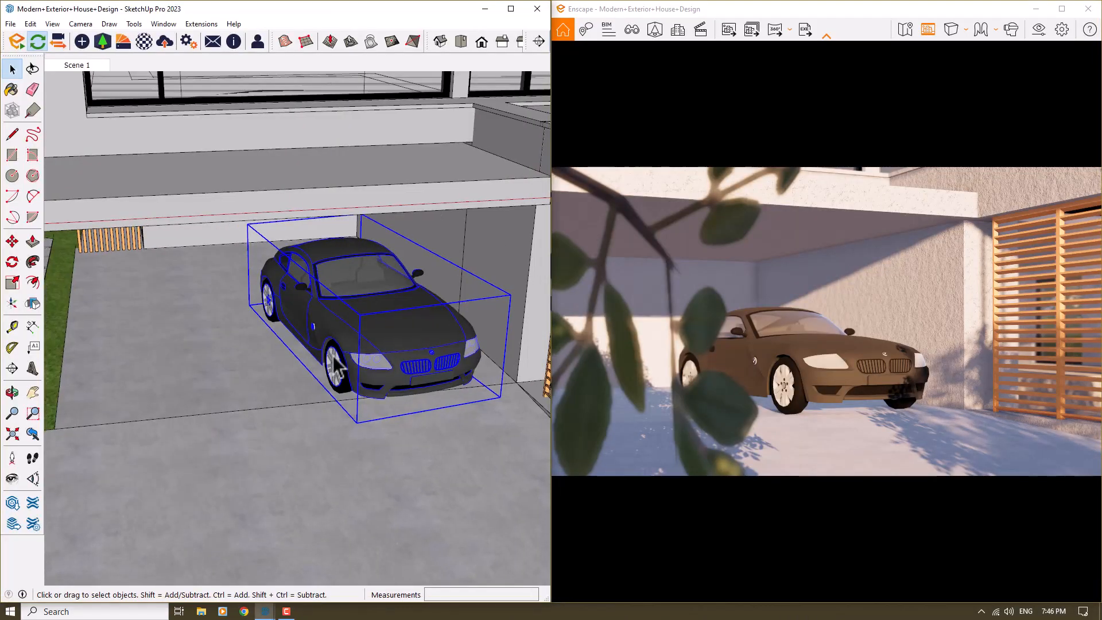
- Deselect the car in the SketchUp model
{"action": "scroll", "coordinate": [294, 284], "scroll_direction": "down", "scroll_amount": 5}
{"action": "middle_click_drag", "start_coordinate": [294, 284], "coordinate": [259, 295]}
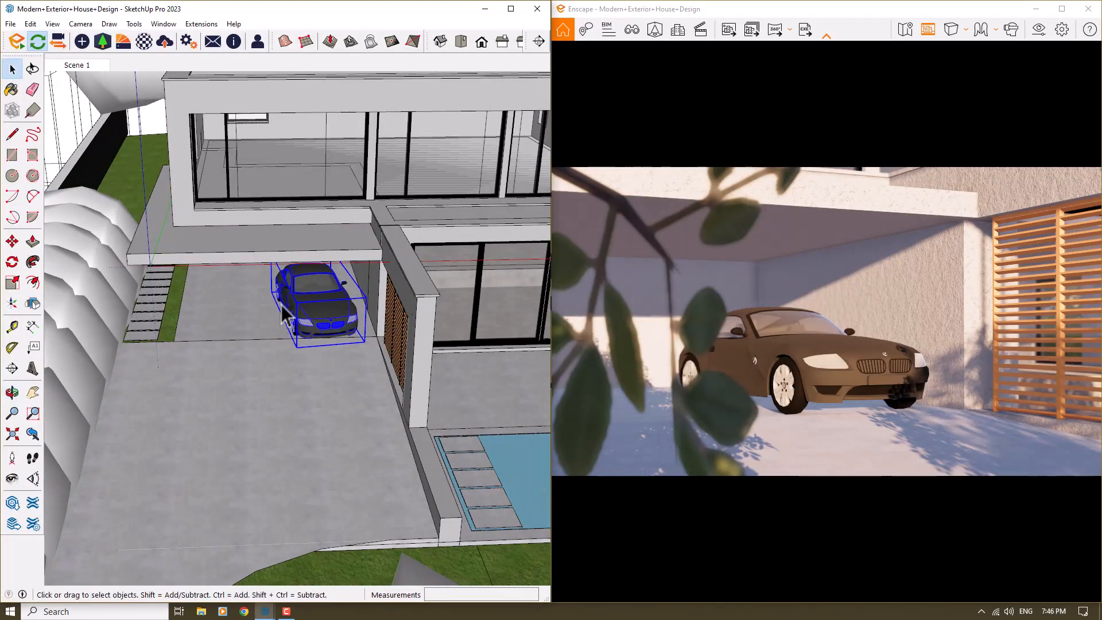
{"action": "scroll", "coordinate": [322, 303], "scroll_direction": "up", "scroll_amount": 5}
{"action": "left_click", "coordinate": [322, 303], "text": "shift"}
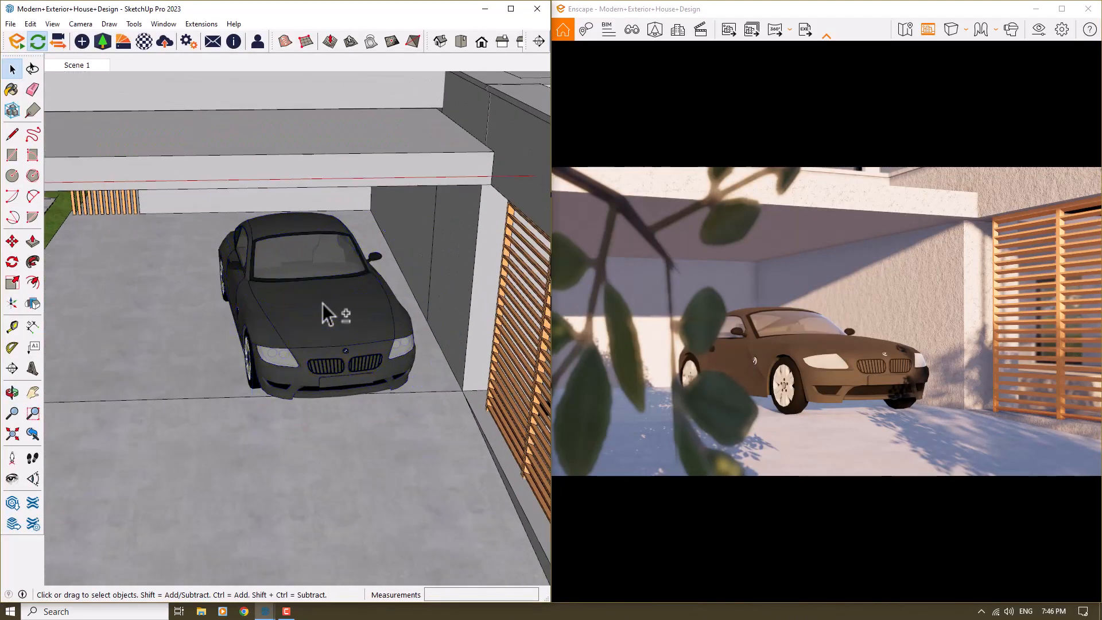
- Move one bush of the hedge row about 37.5 cm away from the driveway
{"action": "scroll", "coordinate": [314, 317], "scroll_direction": "down", "scroll_amount": 2}
{"action": "scroll", "coordinate": [395, 243], "scroll_direction": "down", "scroll_amount": 7}
{"action": "middle_click_drag", "start_coordinate": [367, 253], "coordinate": [166, 292]}
{"action": "scroll", "coordinate": [166, 291], "scroll_direction": "up", "scroll_amount": 3}
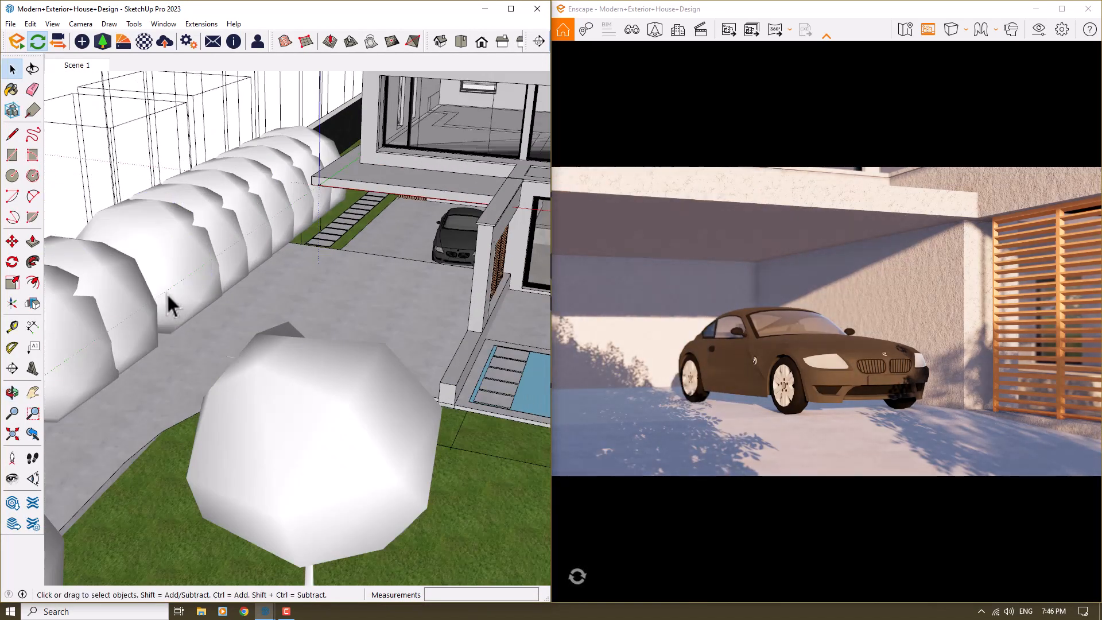
{"action": "scroll", "coordinate": [292, 247], "scroll_direction": "down", "scroll_amount": 3}
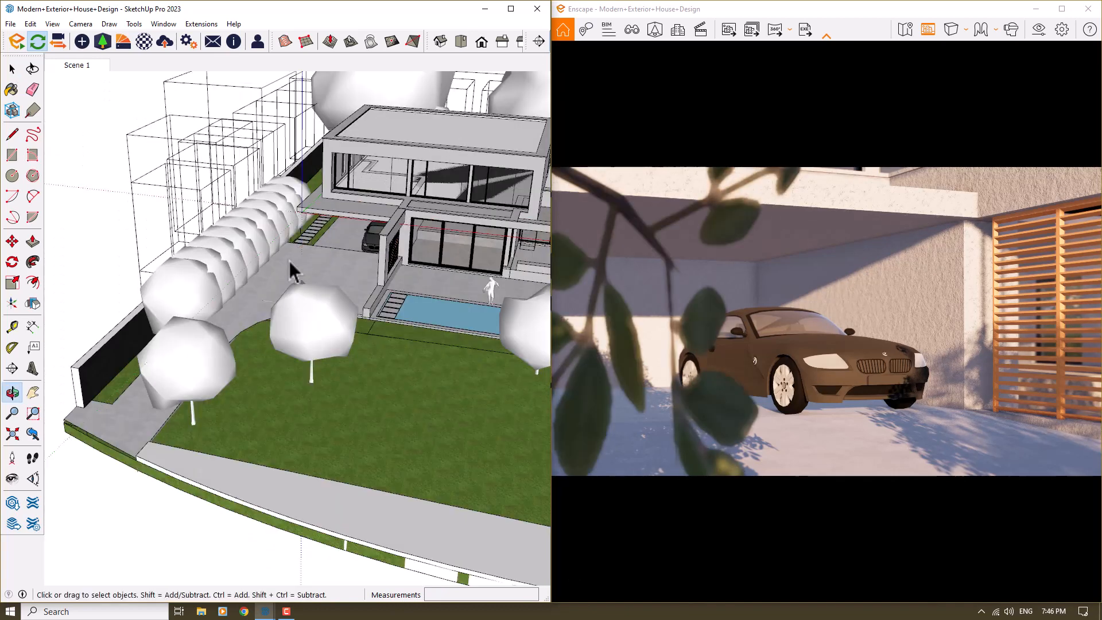
{"action": "scroll", "coordinate": [237, 272], "scroll_direction": "up", "scroll_amount": 4}
{"action": "left_click", "coordinate": [237, 272]}
{"action": "middle_click_drag", "start_coordinate": [237, 272], "coordinate": [391, 321]}
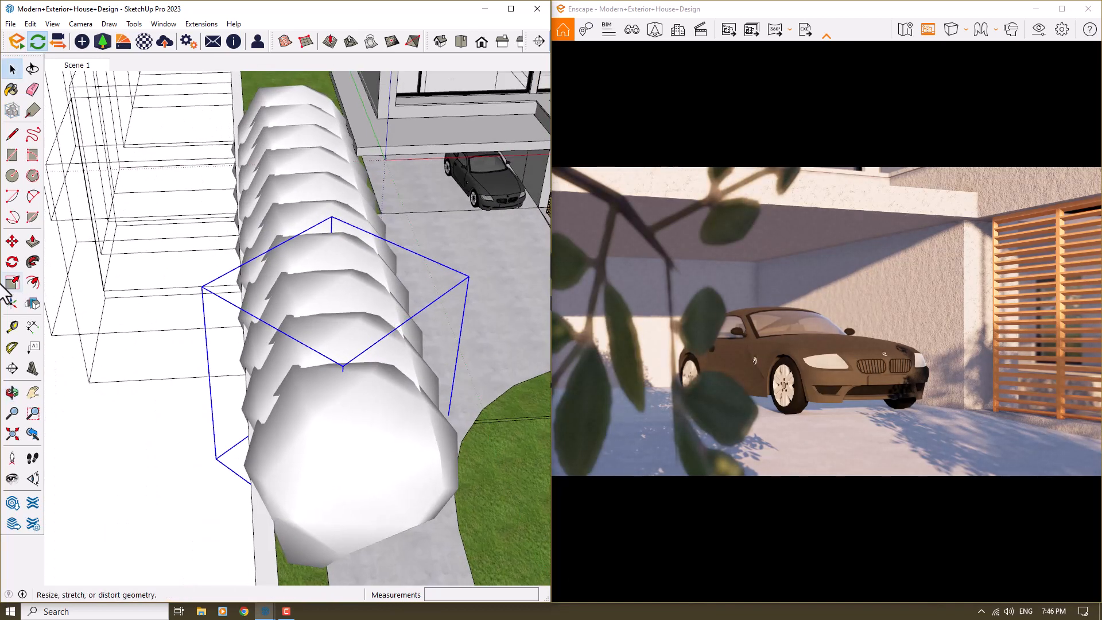
{"action": "left_click", "coordinate": [14, 244]}
{"action": "middle_click_drag", "start_coordinate": [463, 407], "coordinate": [424, 408]}
{"action": "left_click", "coordinate": [424, 409]}
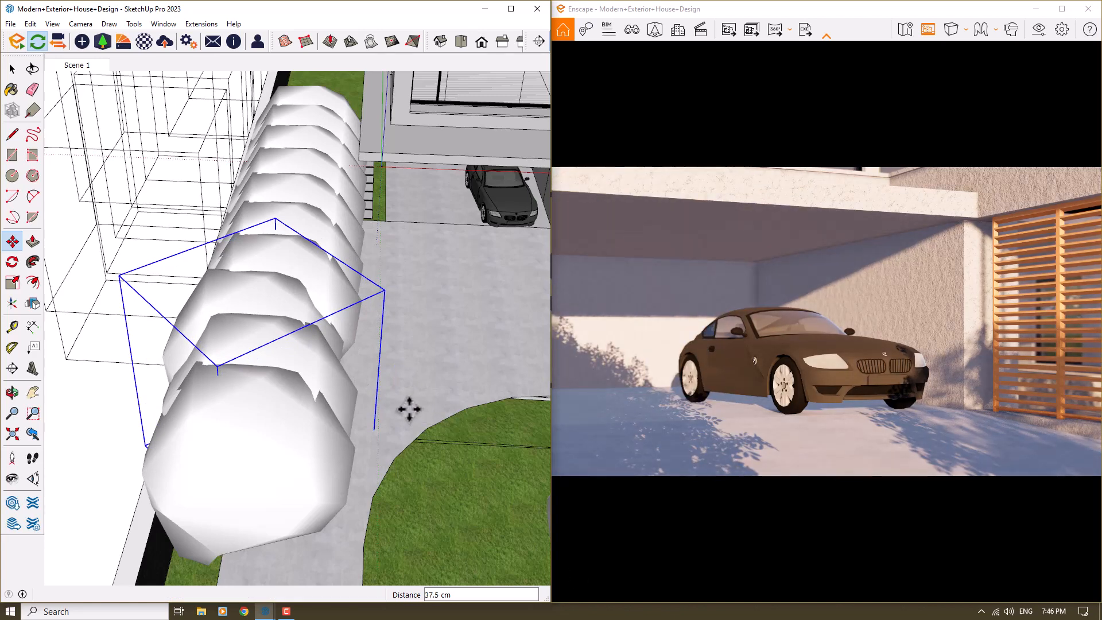
- Try move distances of 20 cm and 28 cm for the selected bush
{"action": "type", "text": "20"}
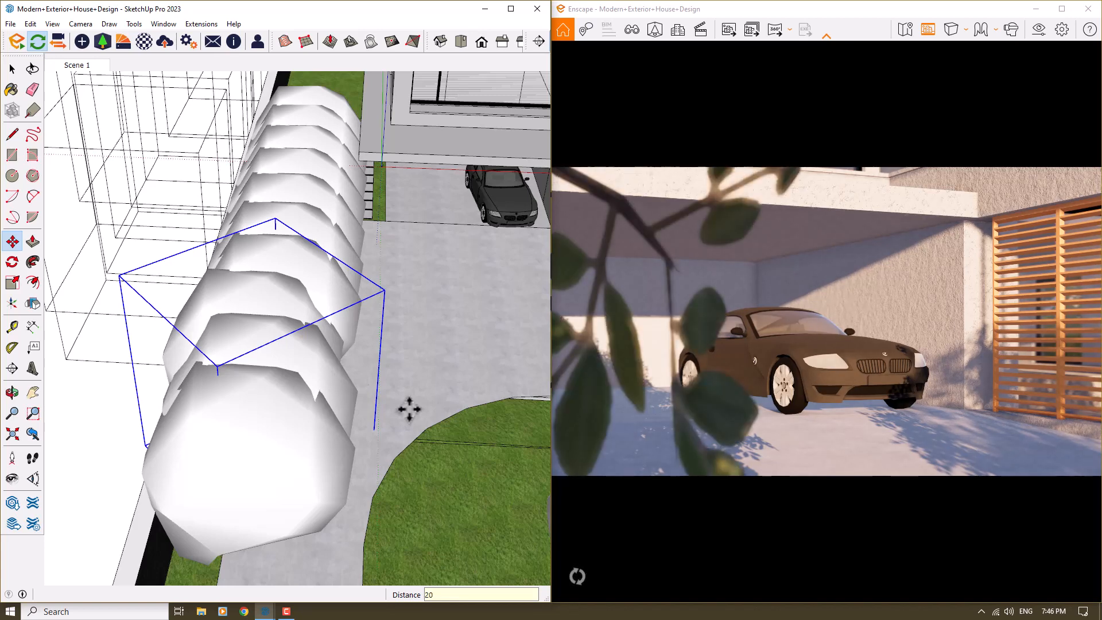
{"action": "type", "text": "28"}
{"action": "key", "text": "Return"}
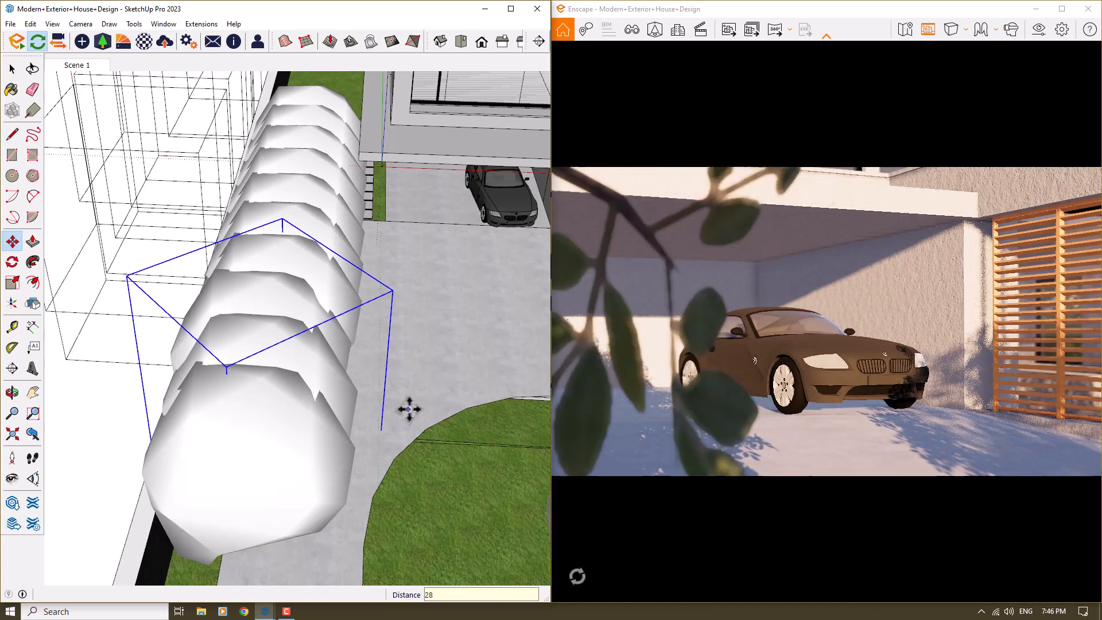
{"action": "key", "text": "Return"}
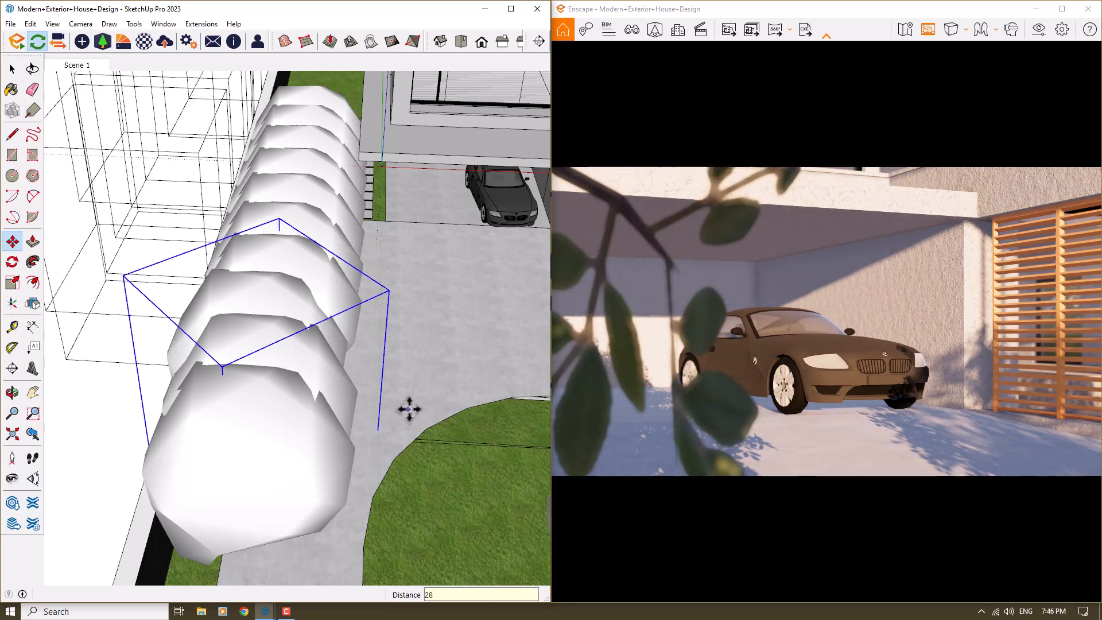
- Set the bush's move distance to 20 cm and clear the selection
{"action": "type", "text": "20"}
{"action": "key", "text": "Return"}
{"action": "scroll", "coordinate": [402, 406], "scroll_direction": "down", "scroll_amount": 3}
{"action": "scroll", "coordinate": [374, 327], "scroll_direction": "down", "scroll_amount": 2}
{"action": "key", "text": "space"}
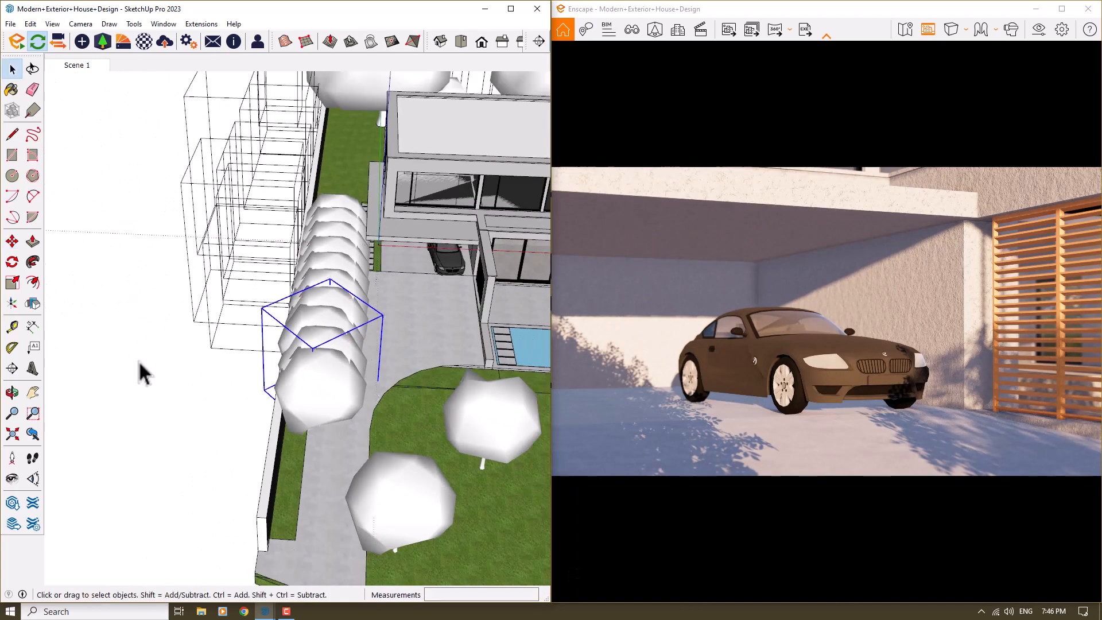
{"action": "left_click", "coordinate": [139, 363]}
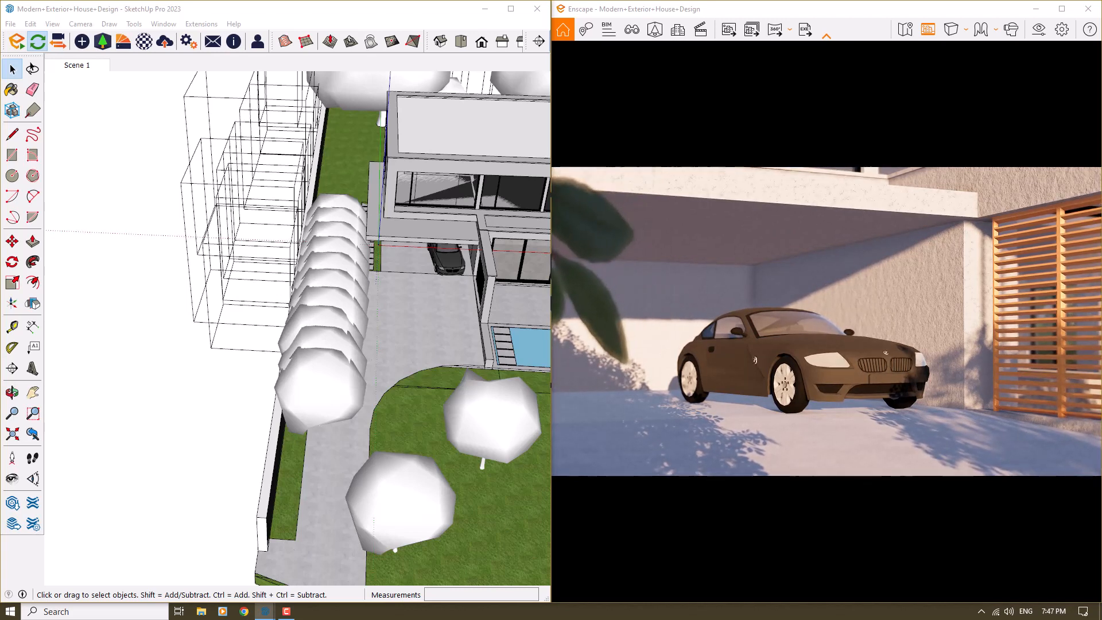
- Switch the Enscape camera projection to two-point perspective
{"action": "left_click", "coordinate": [951, 29]}
{"action": "left_click", "coordinate": [980, 70]}
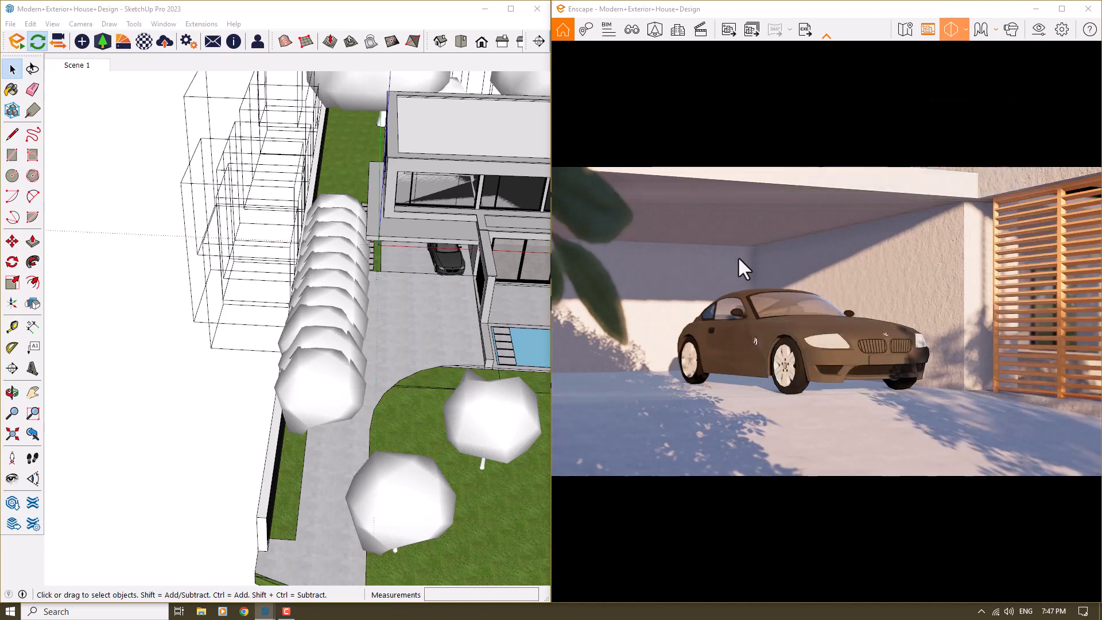
- Open the Enscape Material Editor and sample the car's body paint from the hood so that its material is ready for editing
{"action": "scroll", "coordinate": [472, 251], "scroll_direction": "up", "scroll_amount": 8}
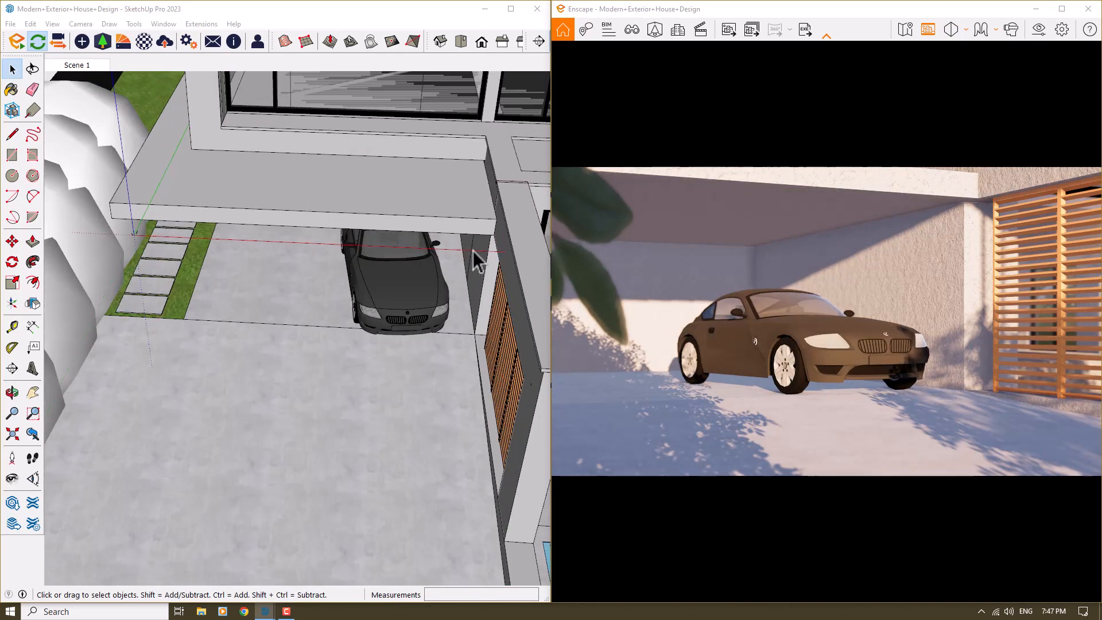
{"action": "mouse_move", "coordinate": [374, 350]}
{"action": "middle_mouse_down"}
{"action": "mouse_move", "coordinate": [425, 233]}
{"action": "mouse_move", "coordinate": [370, 260]}
{"action": "middle_mouse_up"}
{"action": "scroll", "coordinate": [371, 260], "scroll_direction": "up", "scroll_amount": 3}
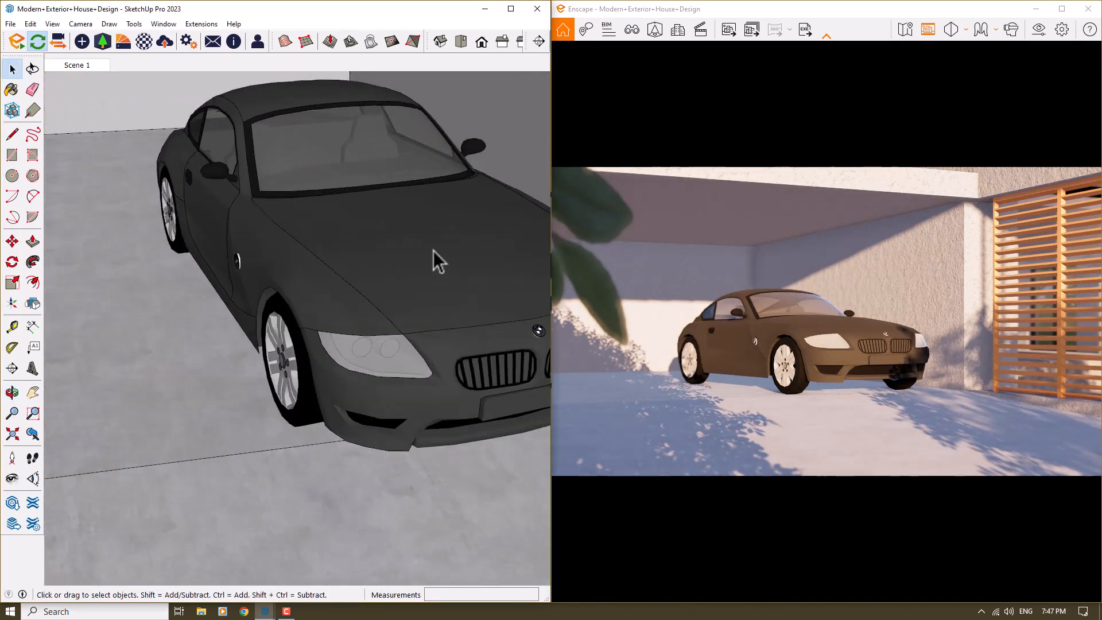
{"action": "left_click", "coordinate": [12, 90]}
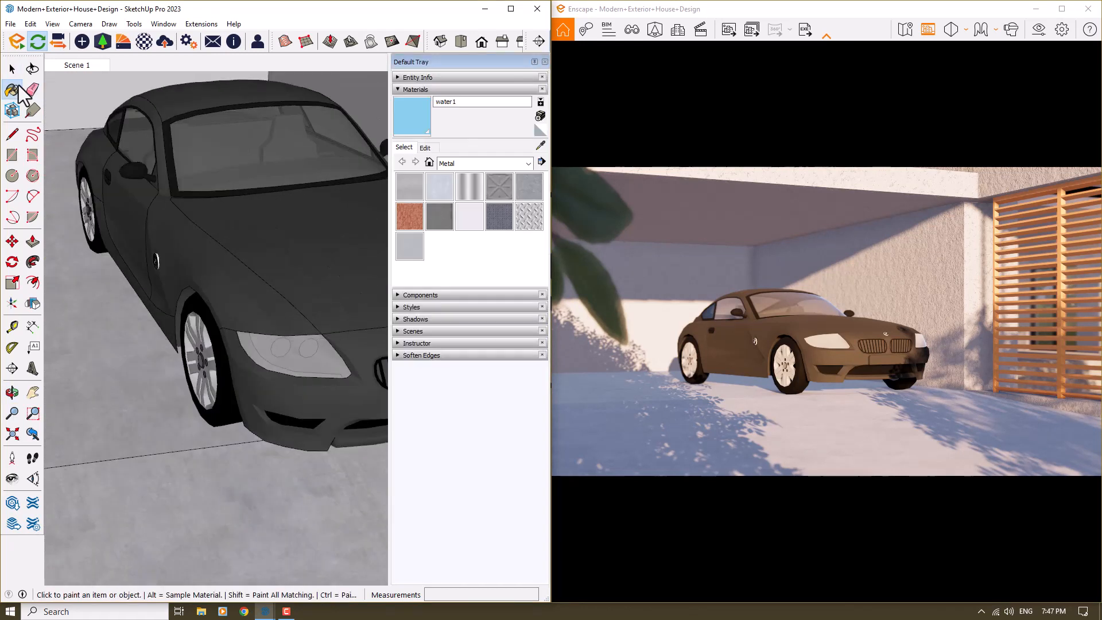
{"action": "left_click", "coordinate": [145, 46]}
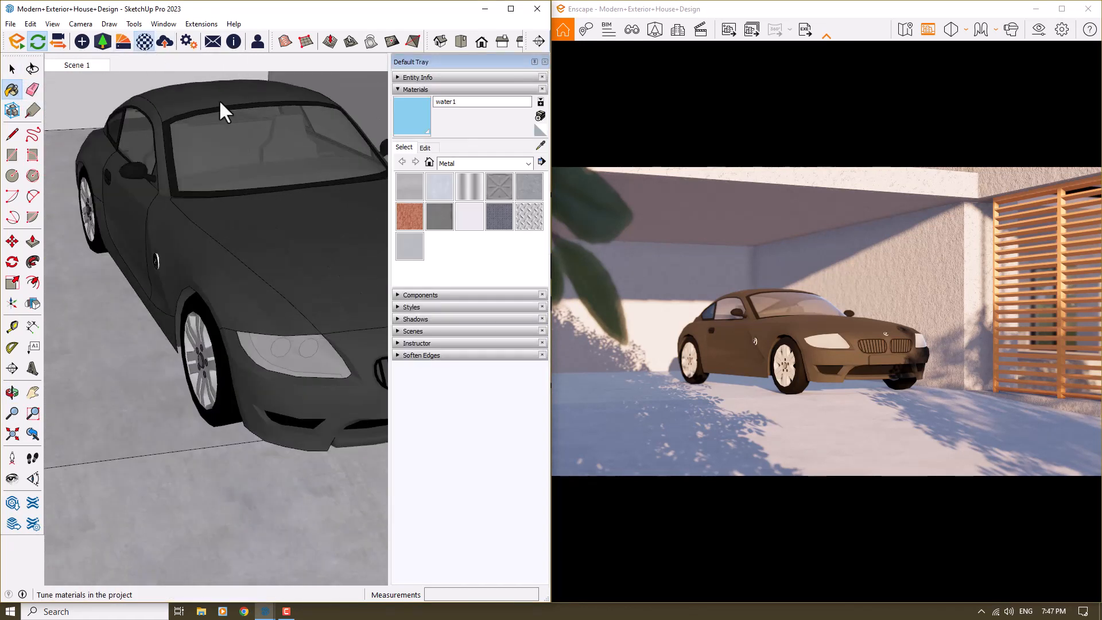
{"action": "mouse_move", "coordinate": [277, 70]}
{"action": "left_mouse_down"}
{"action": "mouse_move", "coordinate": [234, 217]}
{"action": "mouse_move", "coordinate": [266, 358]}
{"action": "left_mouse_up"}
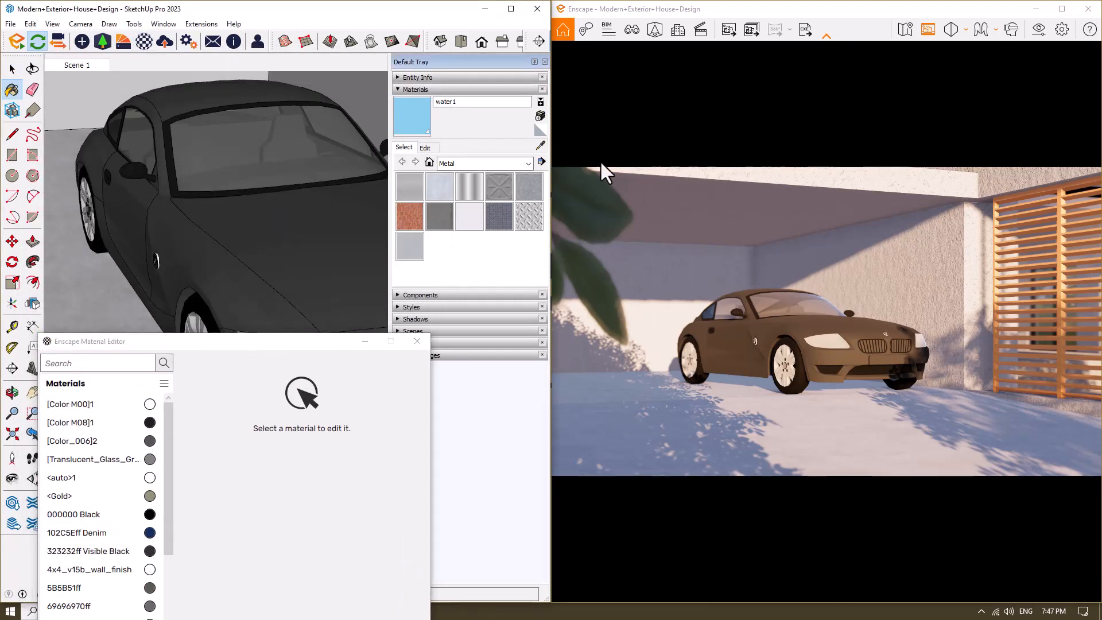
{"action": "left_click", "coordinate": [540, 146]}
{"action": "left_click", "coordinate": [299, 241]}
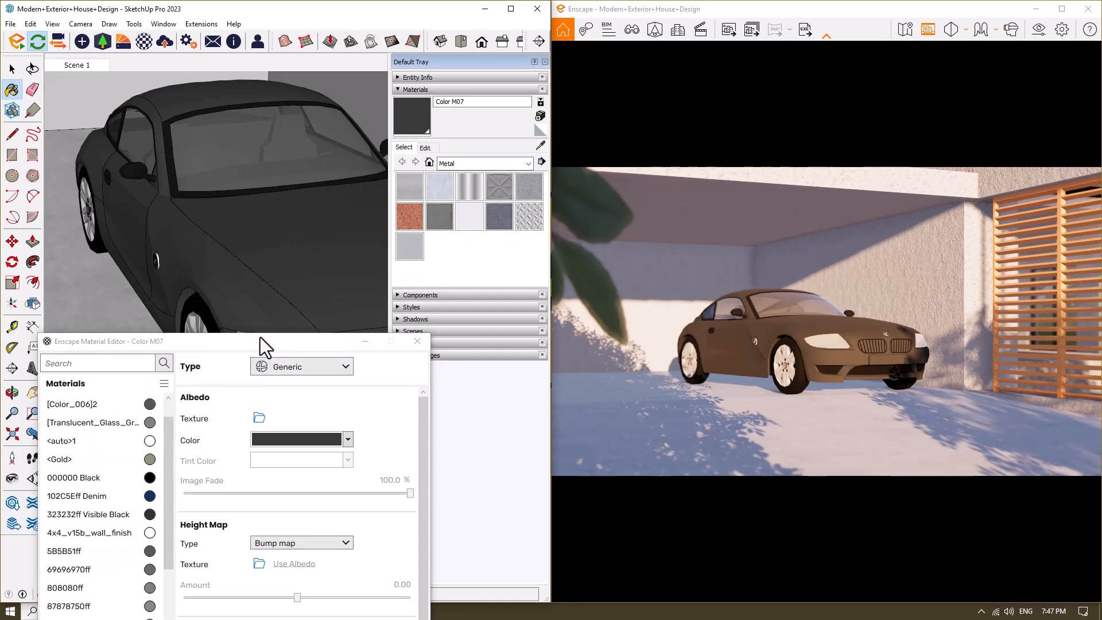
{"action": "left_click_drag", "start_coordinate": [262, 341], "coordinate": [270, 161]}
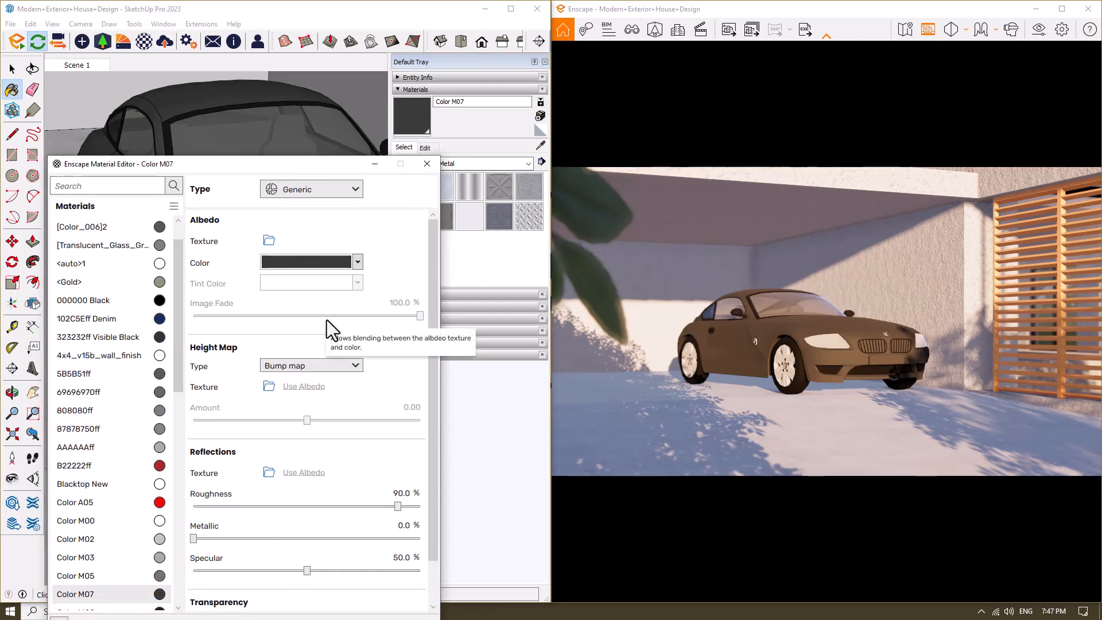
- Try black as the car body paint's colour with its roughness lowered to about 37.1%
{"action": "left_click", "coordinate": [357, 262]}
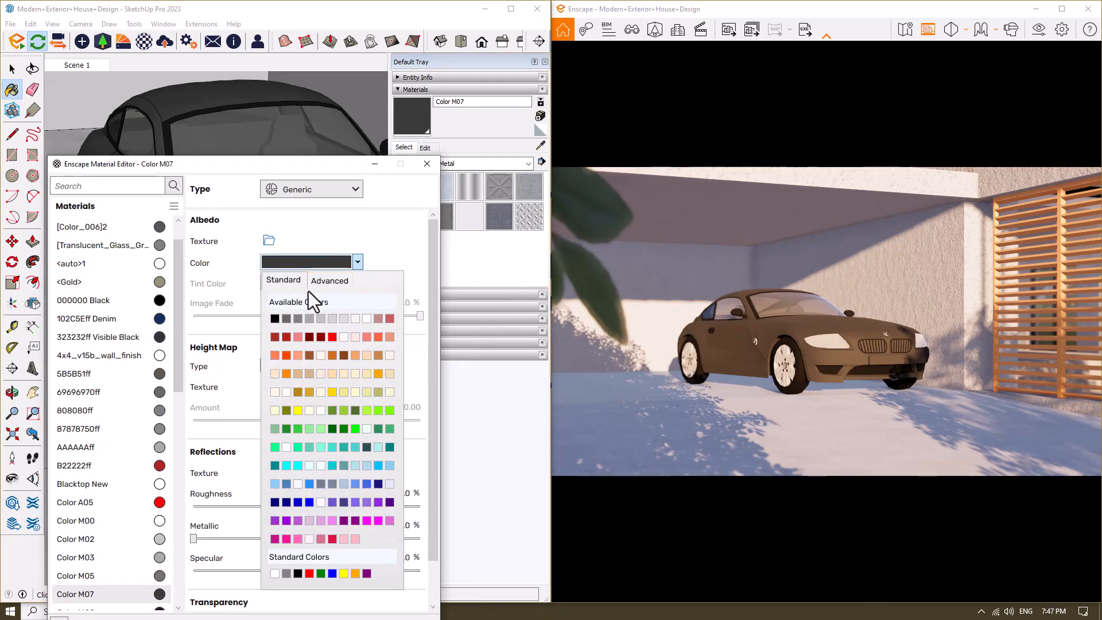
{"action": "left_click", "coordinate": [277, 318]}
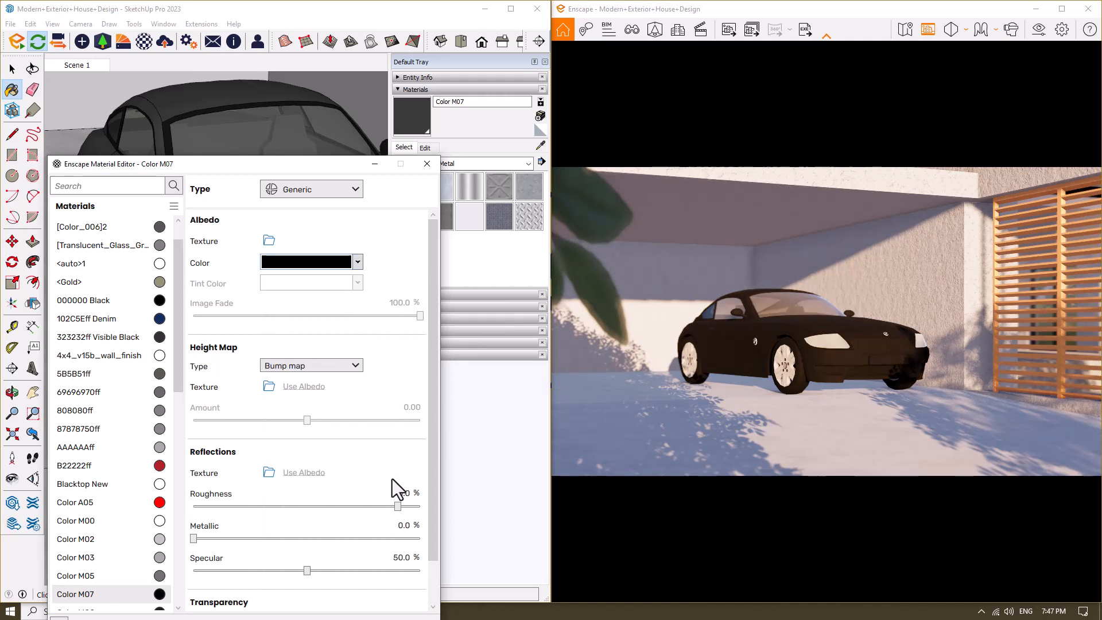
{"action": "left_click_drag", "start_coordinate": [395, 504], "coordinate": [391, 504]}
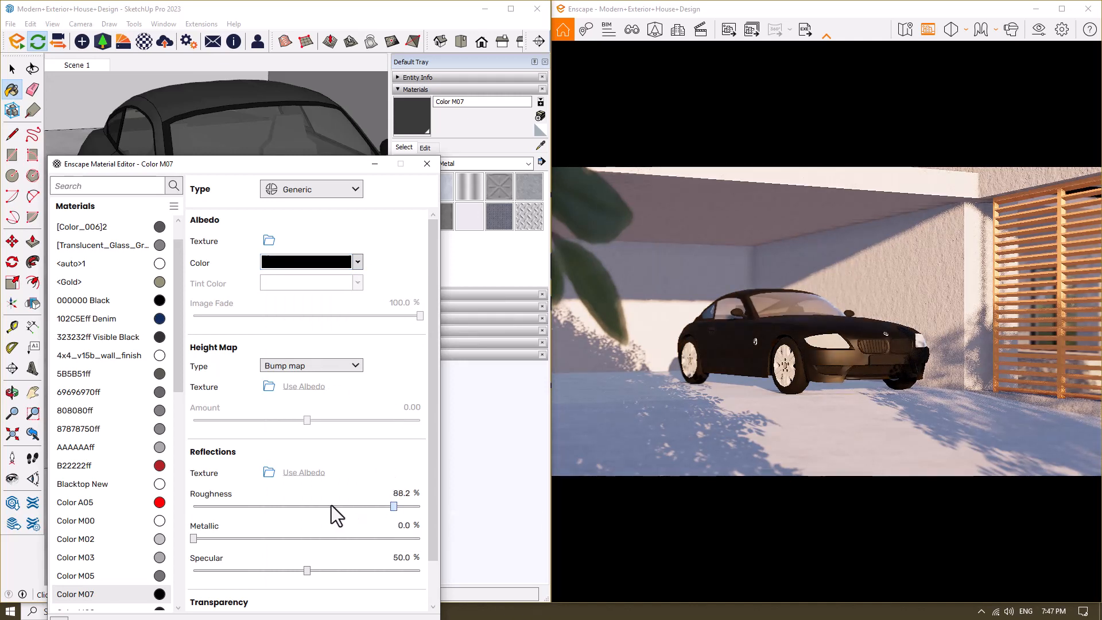
{"action": "left_click", "coordinate": [276, 505]}
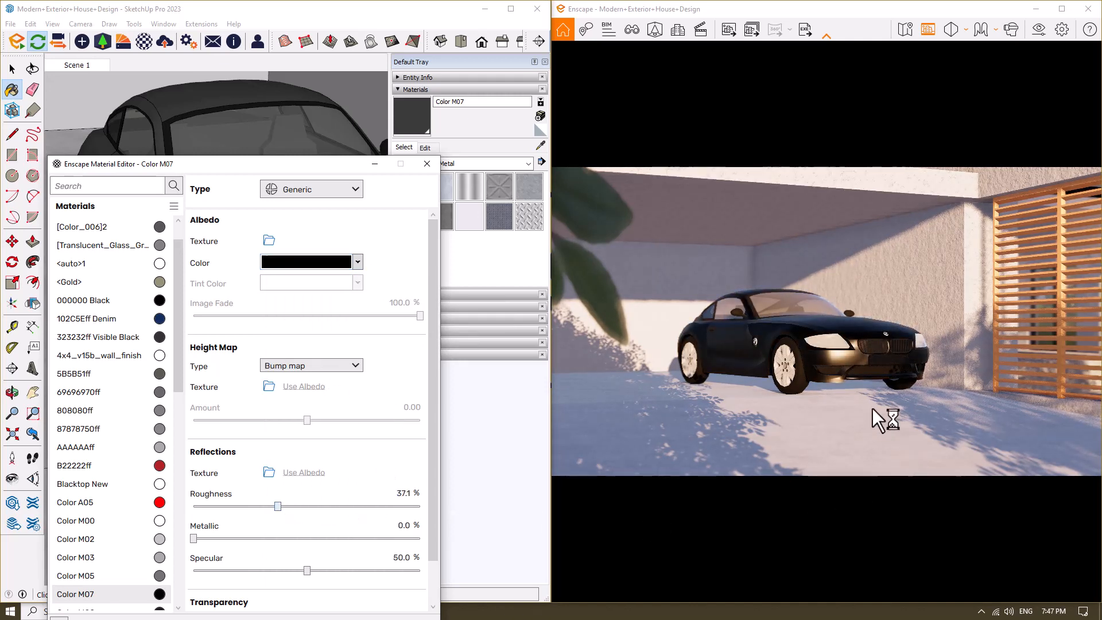
- Set the car body paint's roughness to 6% and metallic to 88%
{"action": "double_click", "coordinate": [400, 499]}
{"action": "type", "text": "6"}
{"action": "key", "text": "Return"}
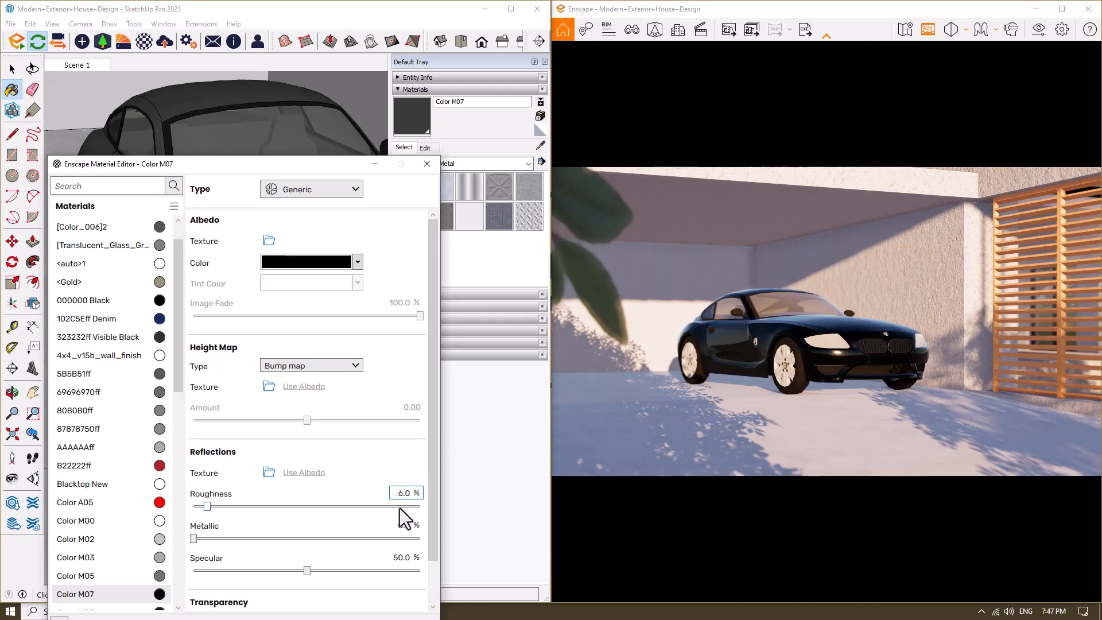
{"action": "double_click", "coordinate": [405, 525]}
{"action": "key", "text": "Return"}
- Try orange-red, white, grey and magenta in turn as the car body paint's colour
{"action": "left_click", "coordinate": [357, 262]}
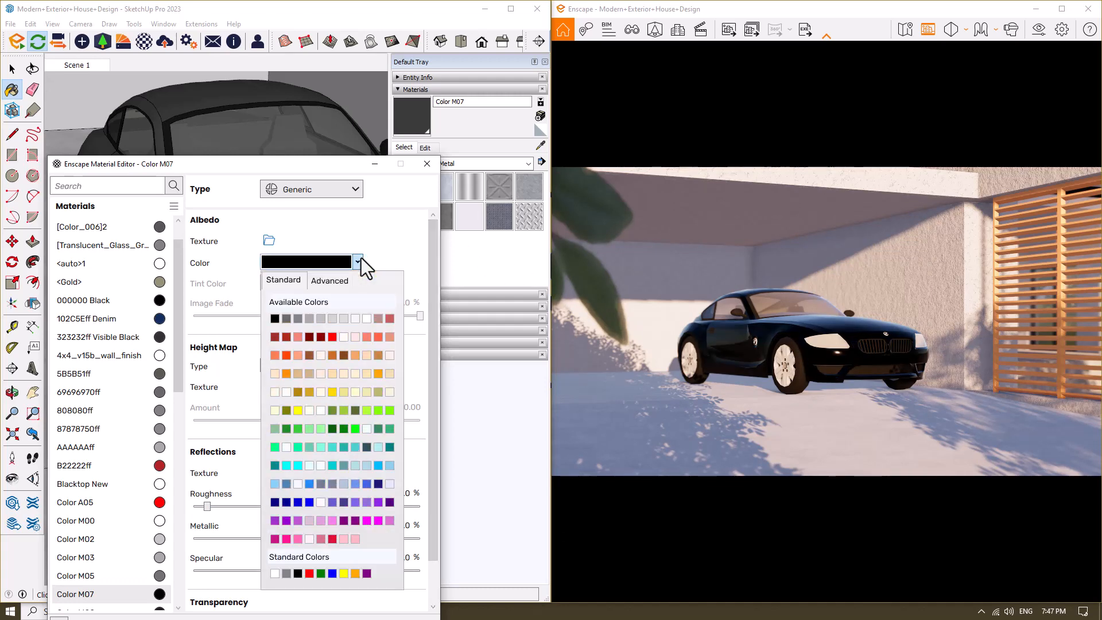
{"action": "left_click", "coordinate": [381, 337]}
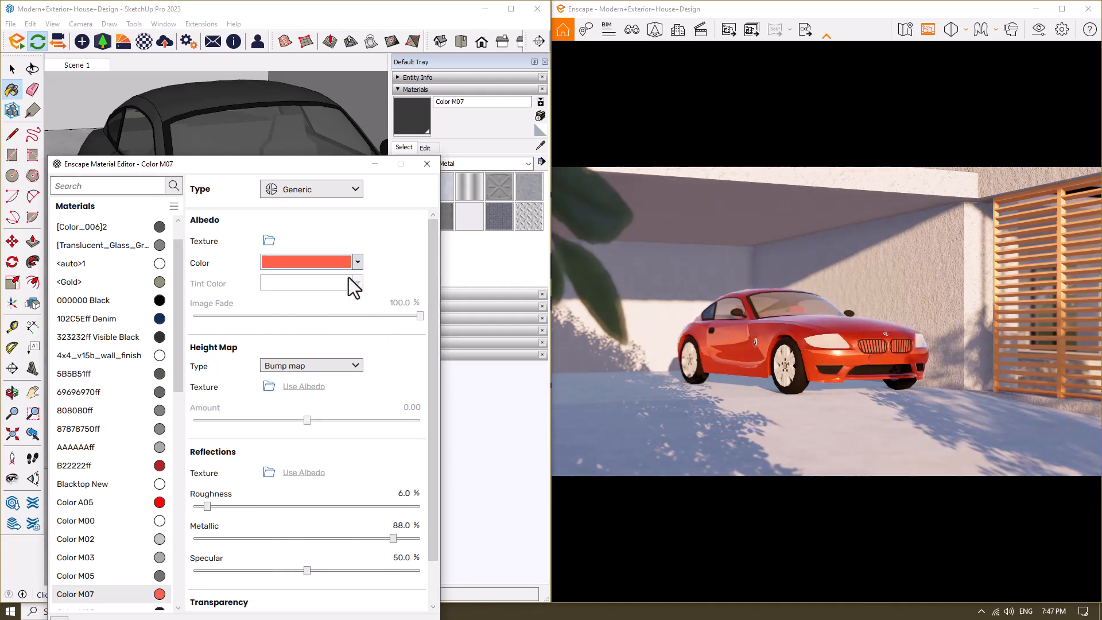
{"action": "left_click", "coordinate": [358, 262]}
{"action": "left_click", "coordinate": [364, 322]}
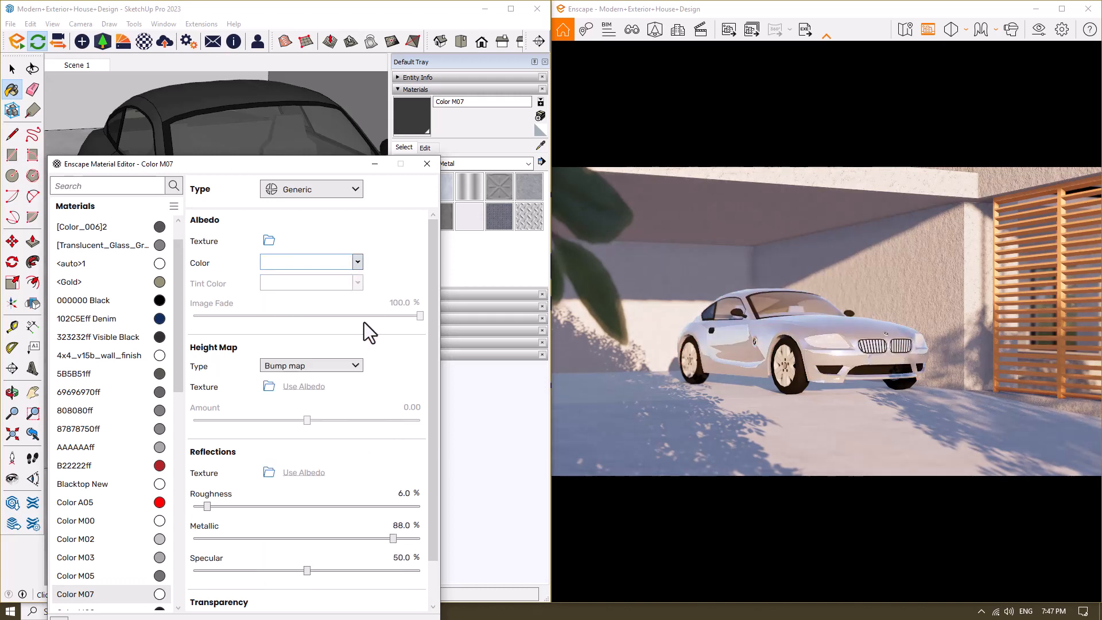
{"action": "left_click", "coordinate": [347, 267]}
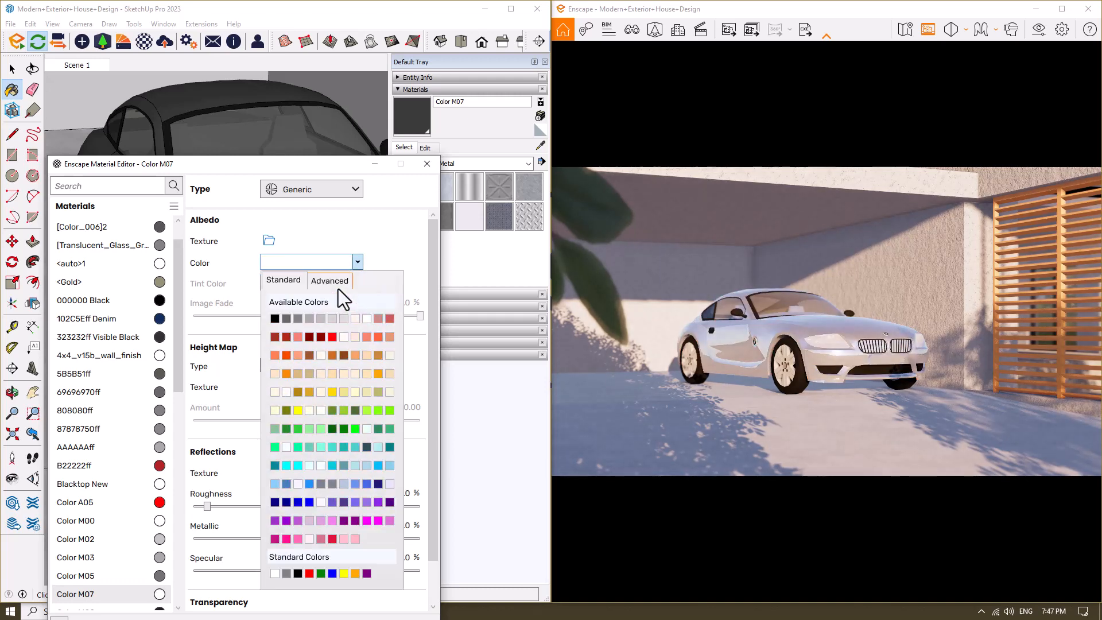
{"action": "left_click", "coordinate": [299, 318]}
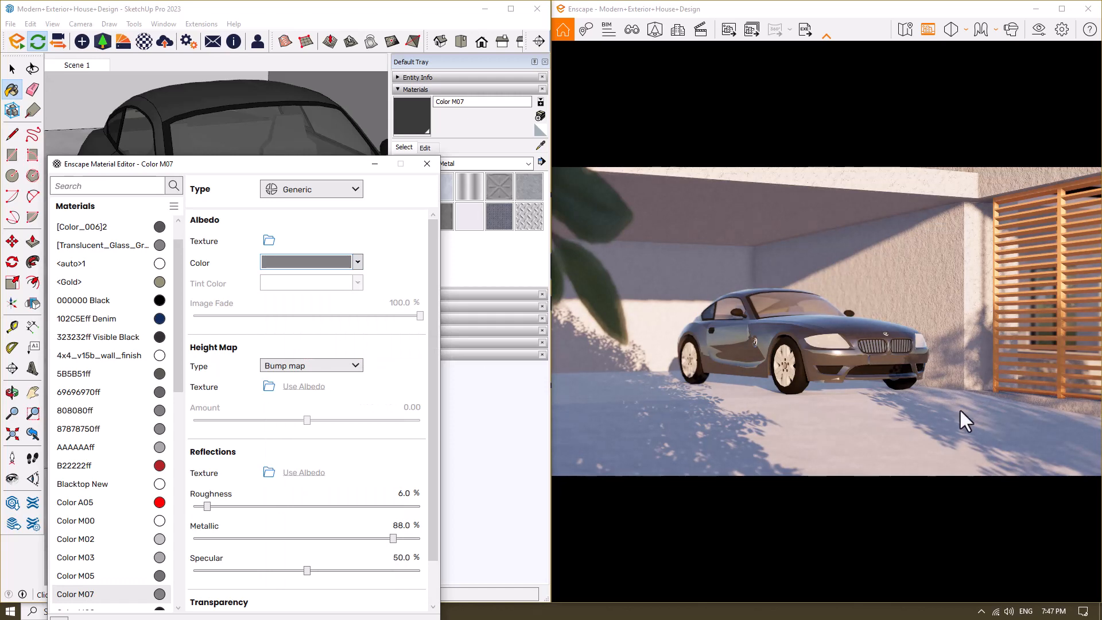
{"action": "left_click", "coordinate": [332, 267]}
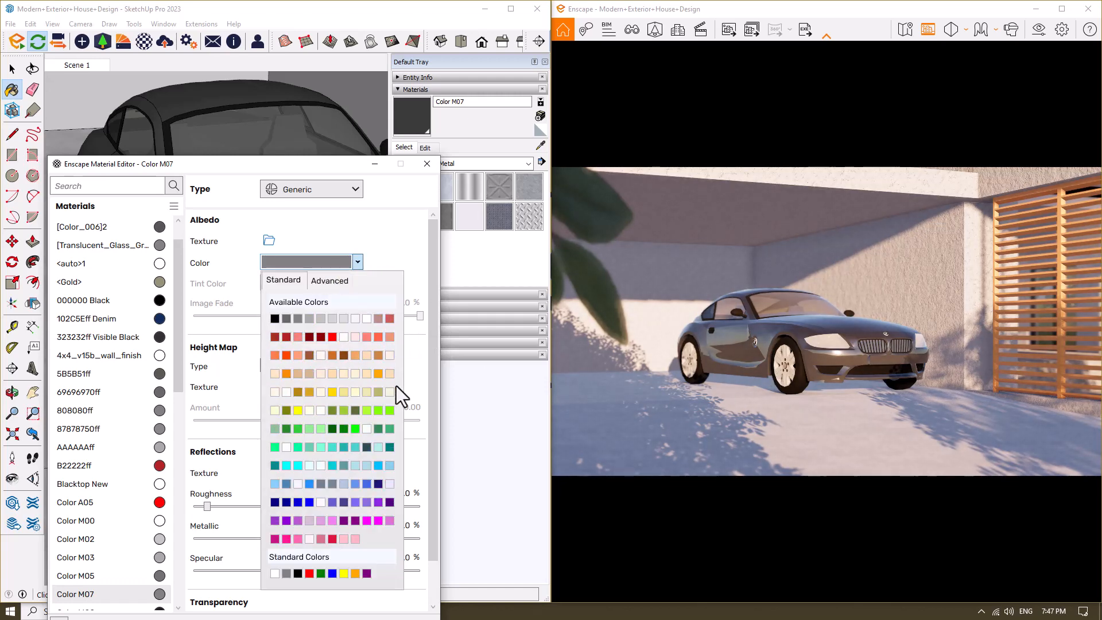
{"action": "left_click", "coordinate": [376, 520]}
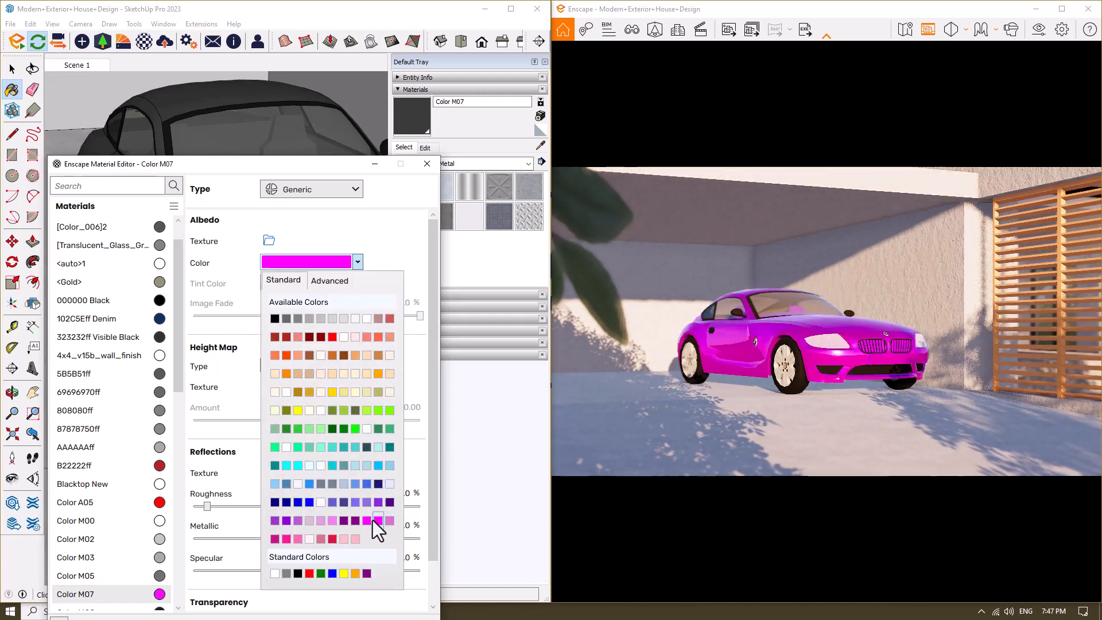
- Set the car body paint's colour to orange-red and its specular to 90%
{"action": "left_click", "coordinate": [333, 264]}
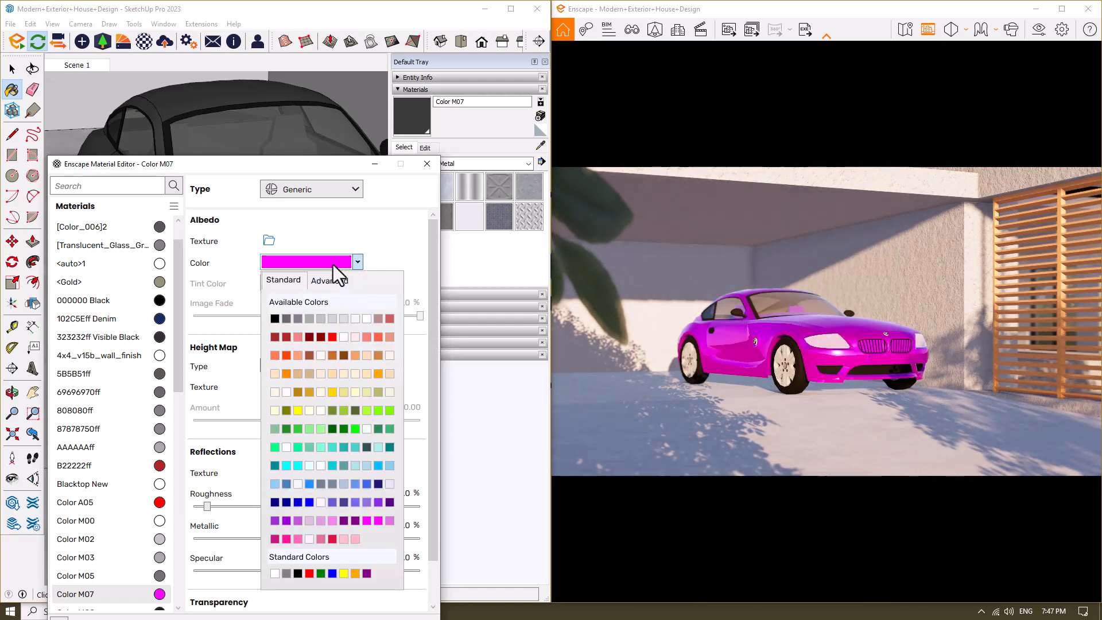
{"action": "left_click", "coordinate": [378, 337]}
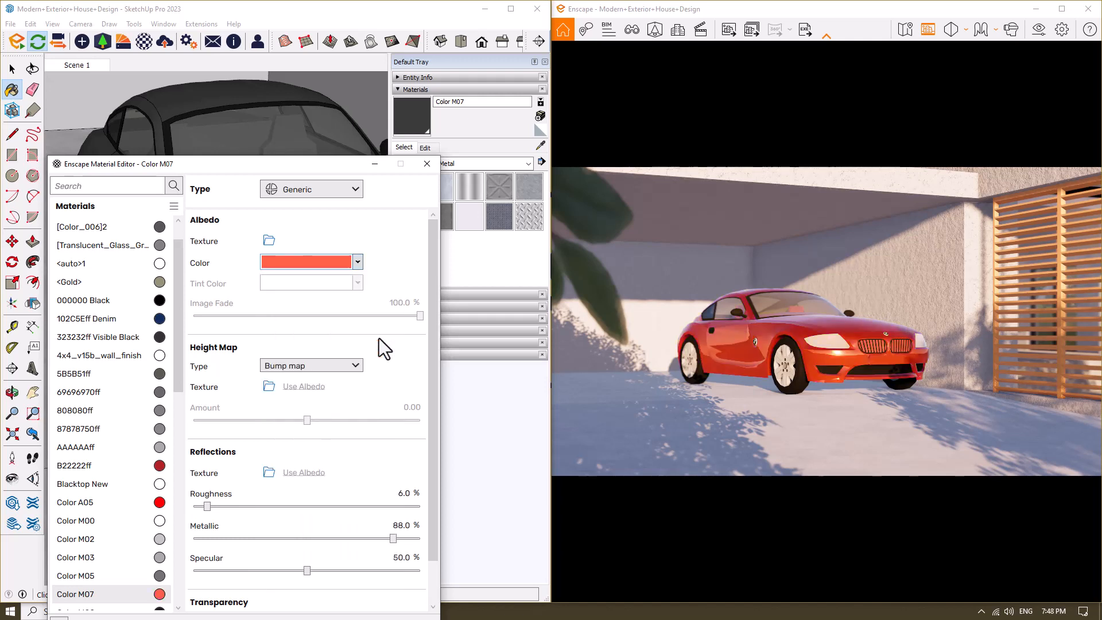
{"action": "scroll", "coordinate": [425, 514], "scroll_direction": "down", "scroll_amount": 2}
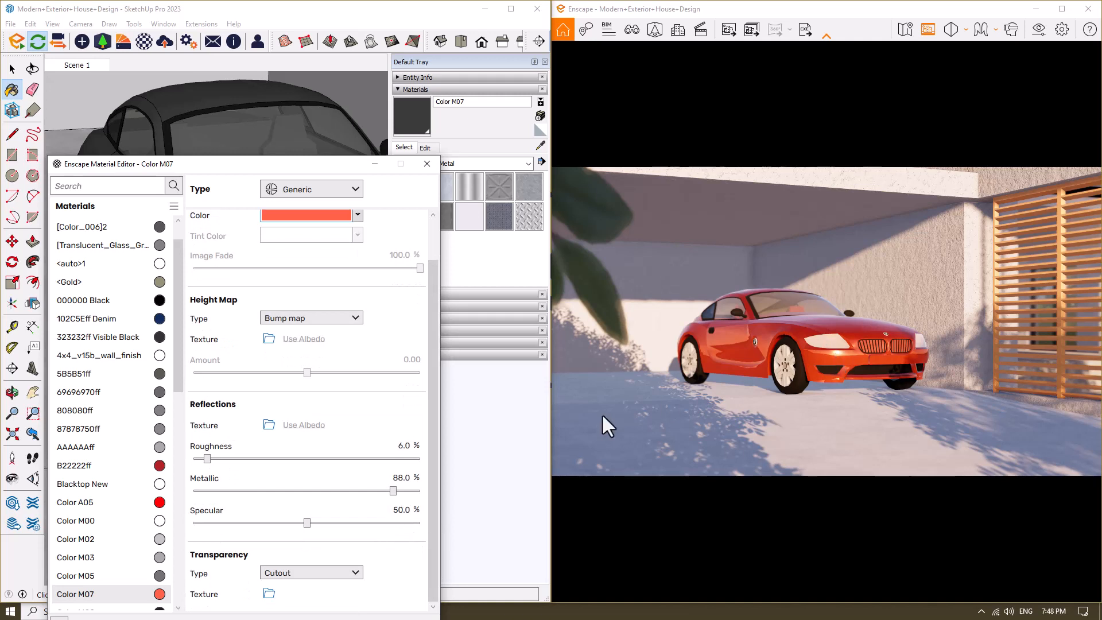
{"action": "left_click_drag", "start_coordinate": [301, 523], "coordinate": [299, 523]}
{"action": "double_click", "coordinate": [399, 509]}
{"action": "type", "text": "90"}
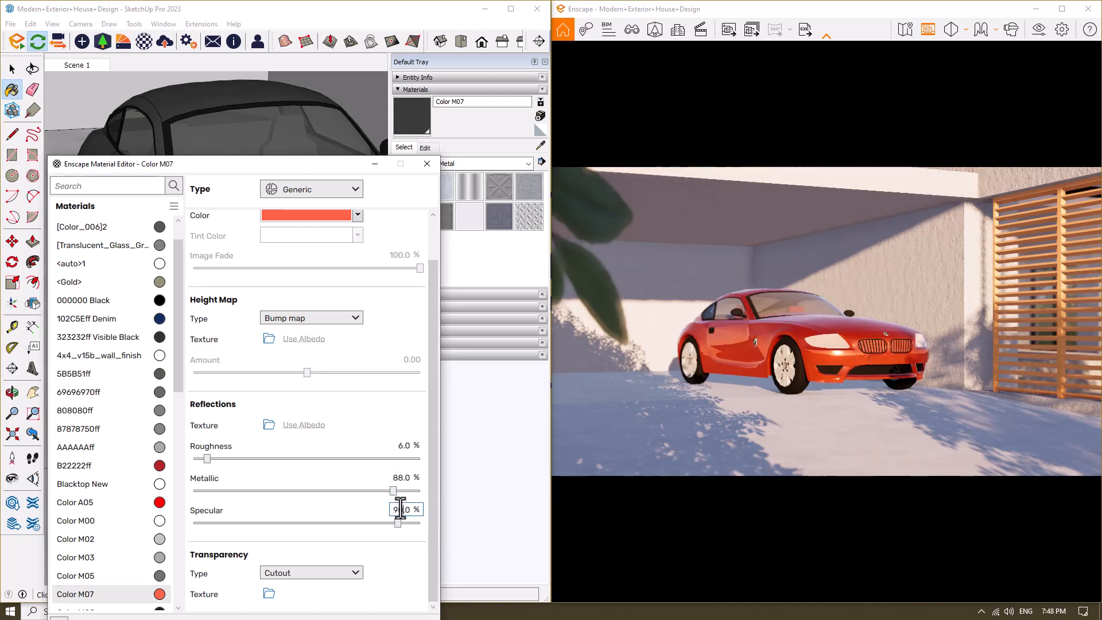
{"action": "key", "text": "Return"}
- Sample the front wheel rim's grey material from the car to load it for editing
{"action": "mouse_move", "coordinate": [304, 164]}
{"action": "left_mouse_down"}
{"action": "mouse_move", "coordinate": [287, 346]}
{"action": "mouse_move", "coordinate": [271, 347]}
{"action": "left_mouse_up"}
{"action": "scroll", "coordinate": [245, 187], "scroll_direction": "down", "scroll_amount": 4}
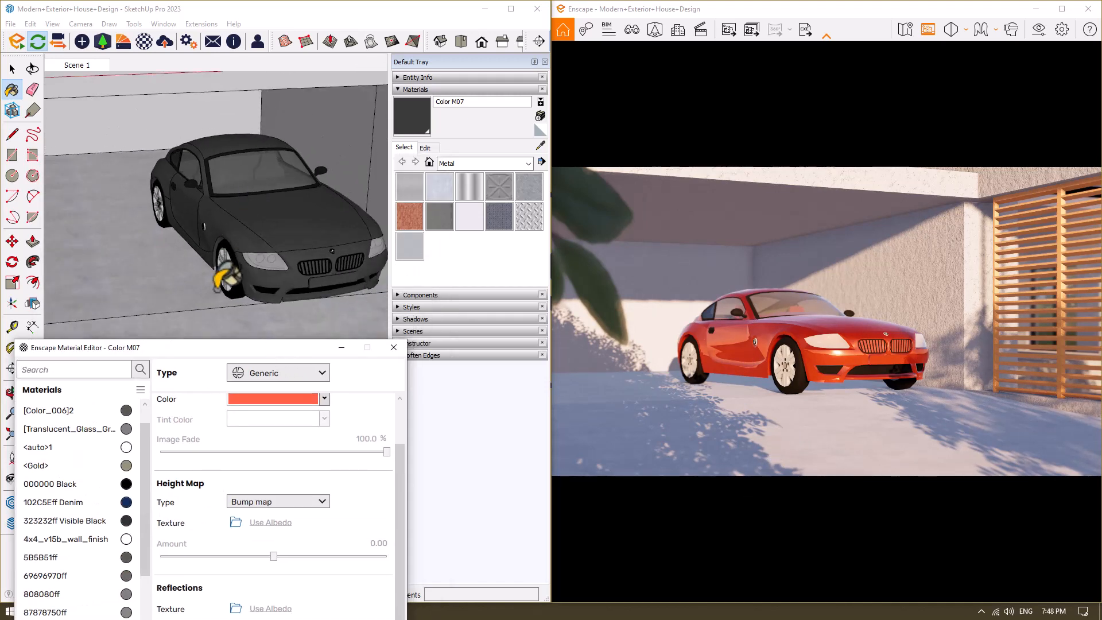
{"action": "scroll", "coordinate": [221, 290], "scroll_direction": "up", "scroll_amount": 7}
{"action": "middle_click_drag", "start_coordinate": [249, 220], "coordinate": [349, 191]}
{"action": "scroll", "coordinate": [349, 191], "scroll_direction": "down", "scroll_amount": 3}
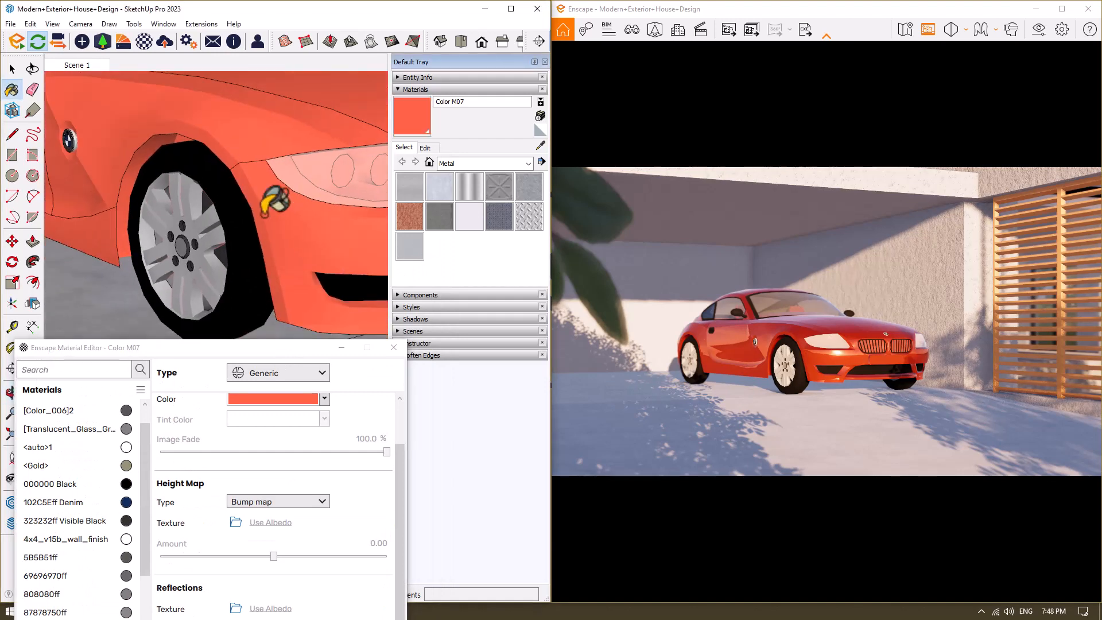
{"action": "left_click", "coordinate": [537, 148]}
{"action": "scroll", "coordinate": [221, 172], "scroll_direction": "up", "scroll_amount": 5}
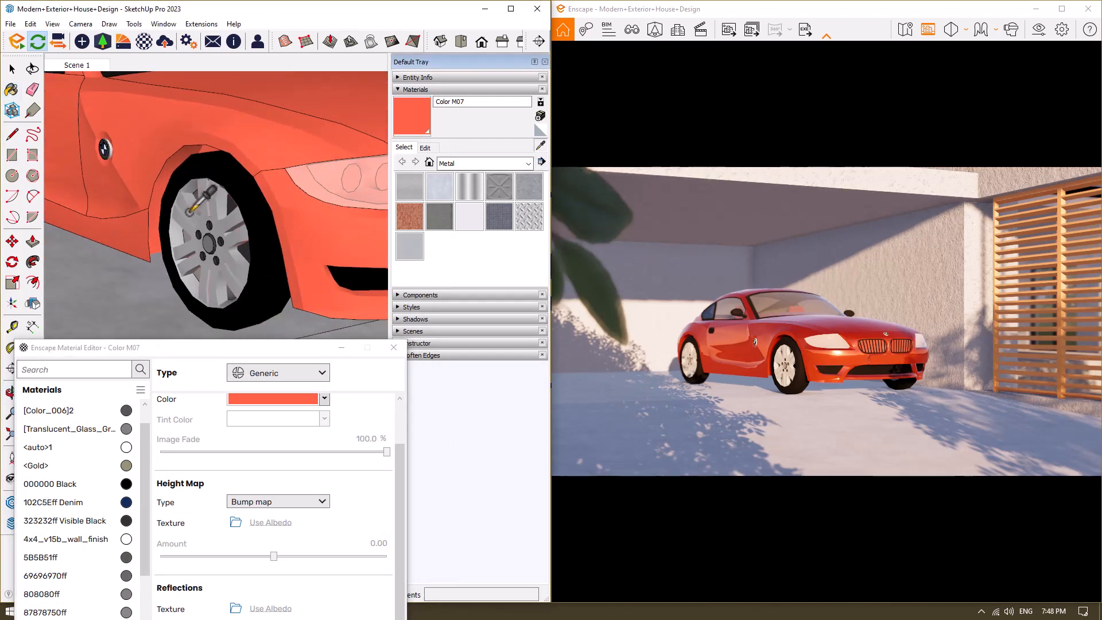
{"action": "left_click", "coordinate": [219, 167]}
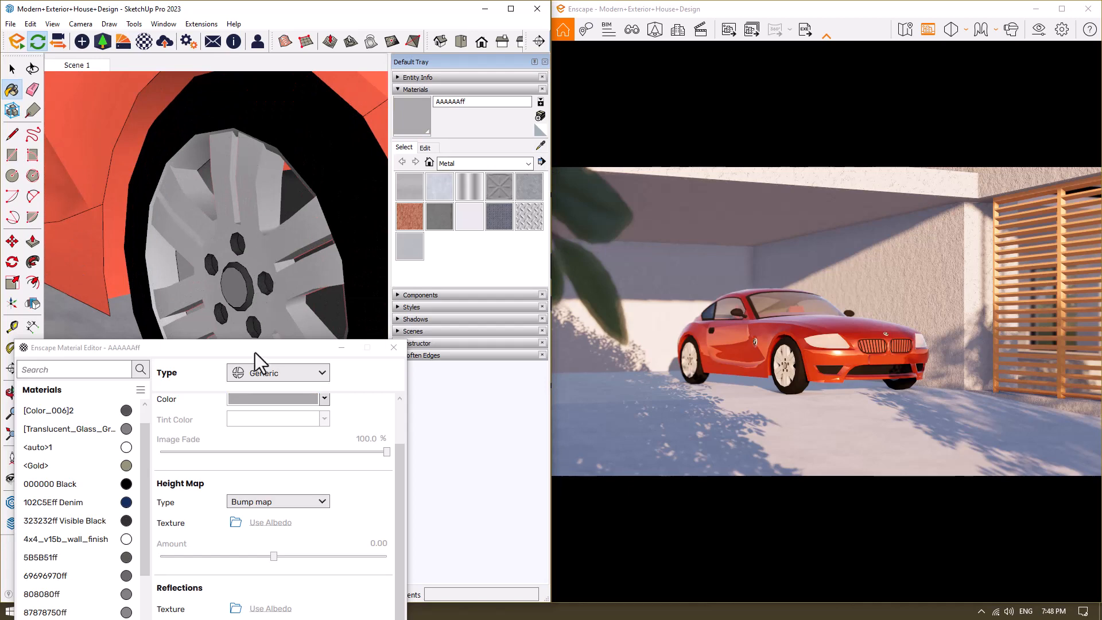
{"action": "left_click_drag", "start_coordinate": [259, 348], "coordinate": [263, 149]}
- Try black for the wheel rim material, settle on dark grey, and set its roughness to 0%
{"action": "left_click", "coordinate": [328, 198]}
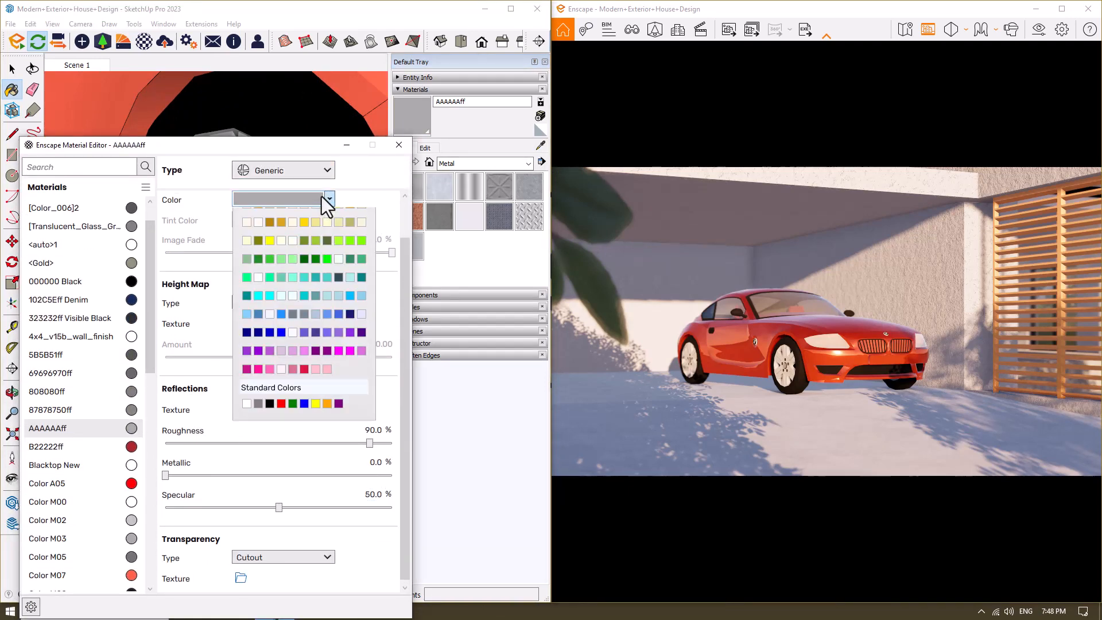
{"action": "left_click", "coordinate": [252, 251]}
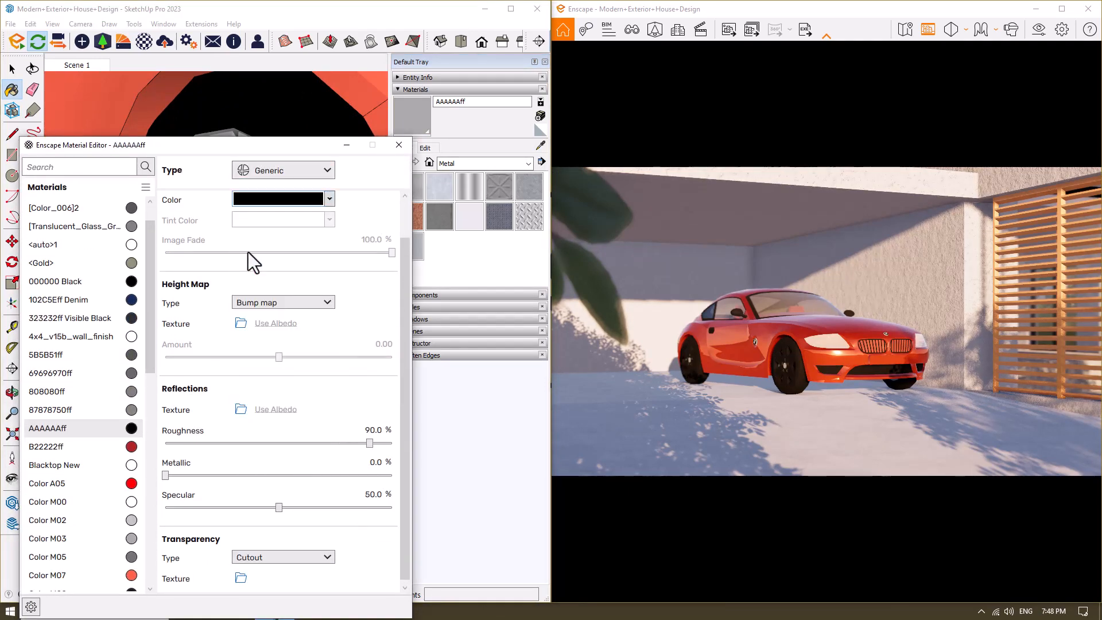
{"action": "left_click", "coordinate": [329, 198]}
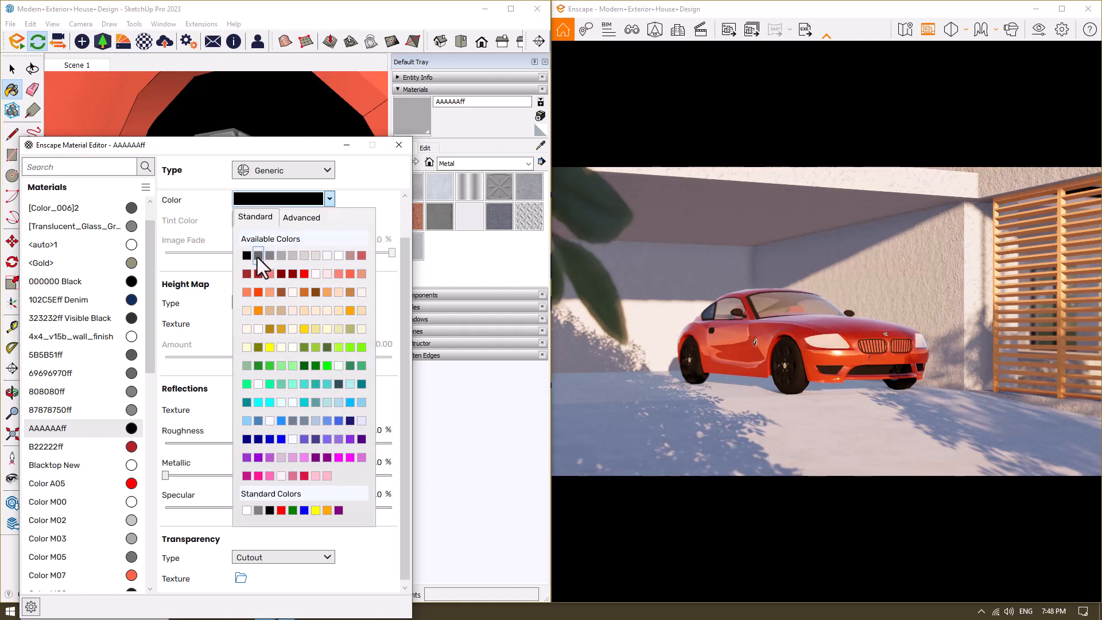
{"action": "left_click", "coordinate": [257, 256]}
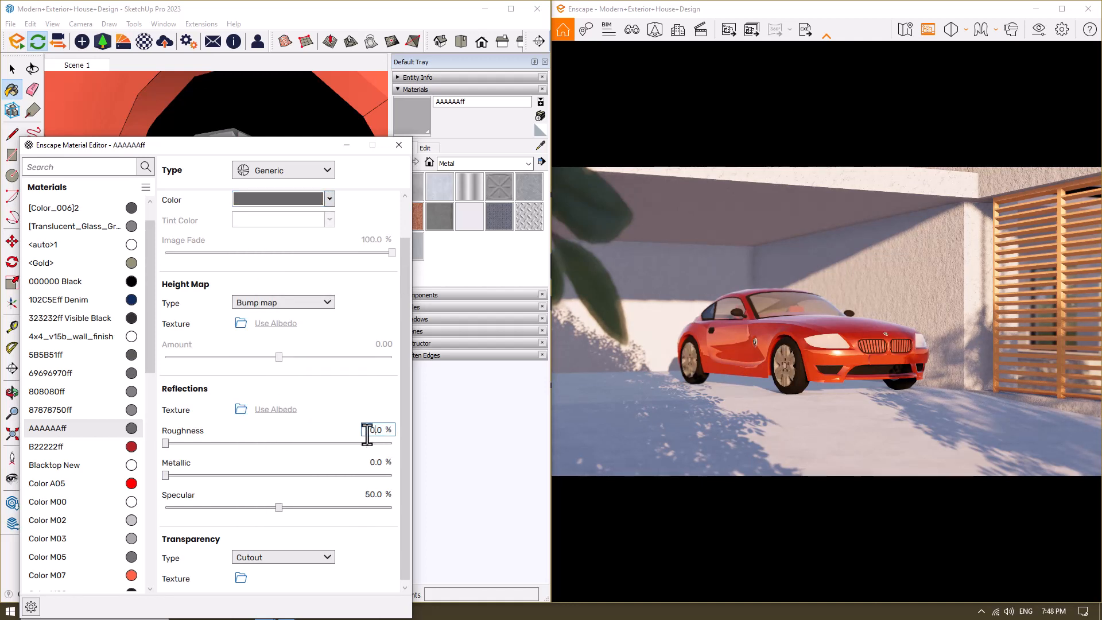
- Set the wheel rim material's metallic to 66% after trying 98%, and its specular to 78%
{"action": "left_click", "coordinate": [377, 462]}
{"action": "type", "text": "1"}
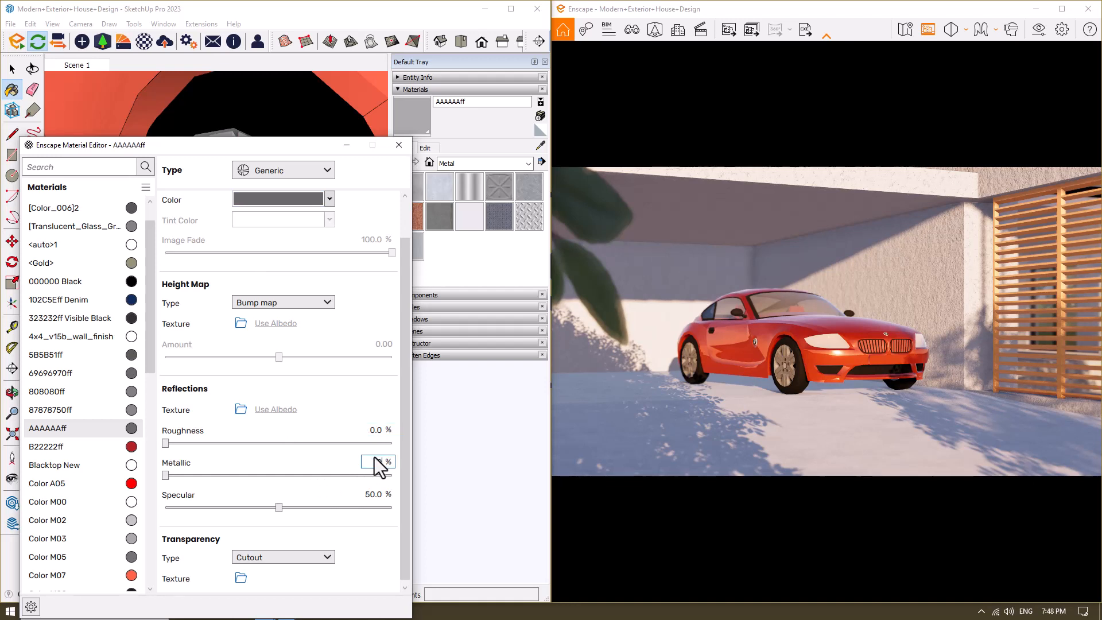
{"action": "key", "text": "Return"}
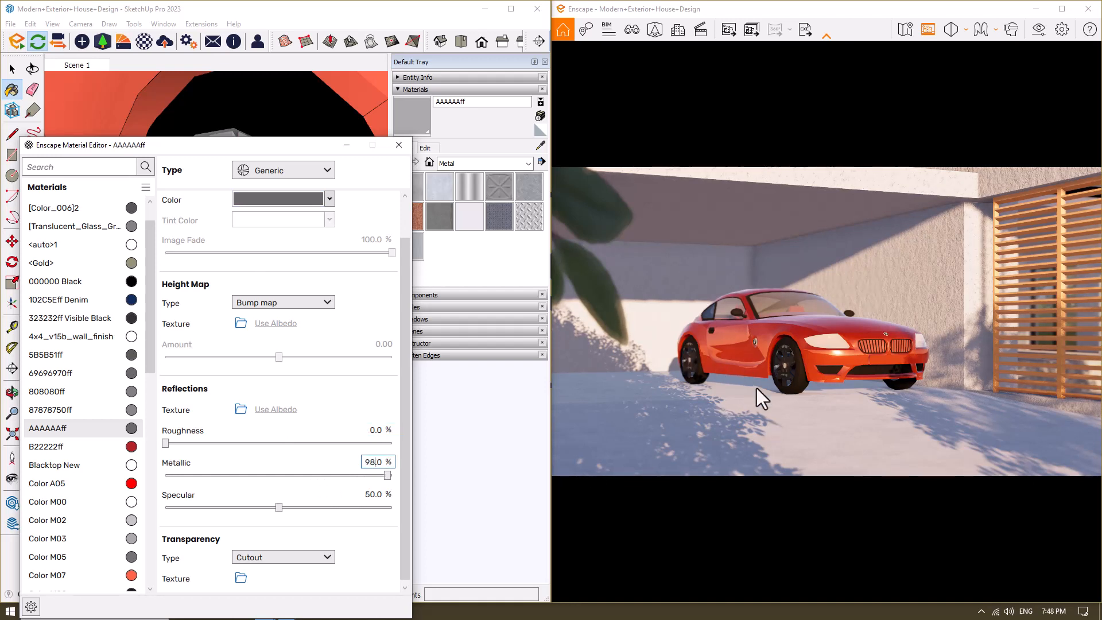
{"action": "double_click", "coordinate": [376, 462]}
{"action": "type", "text": "5"}
{"action": "double_click", "coordinate": [378, 494]}
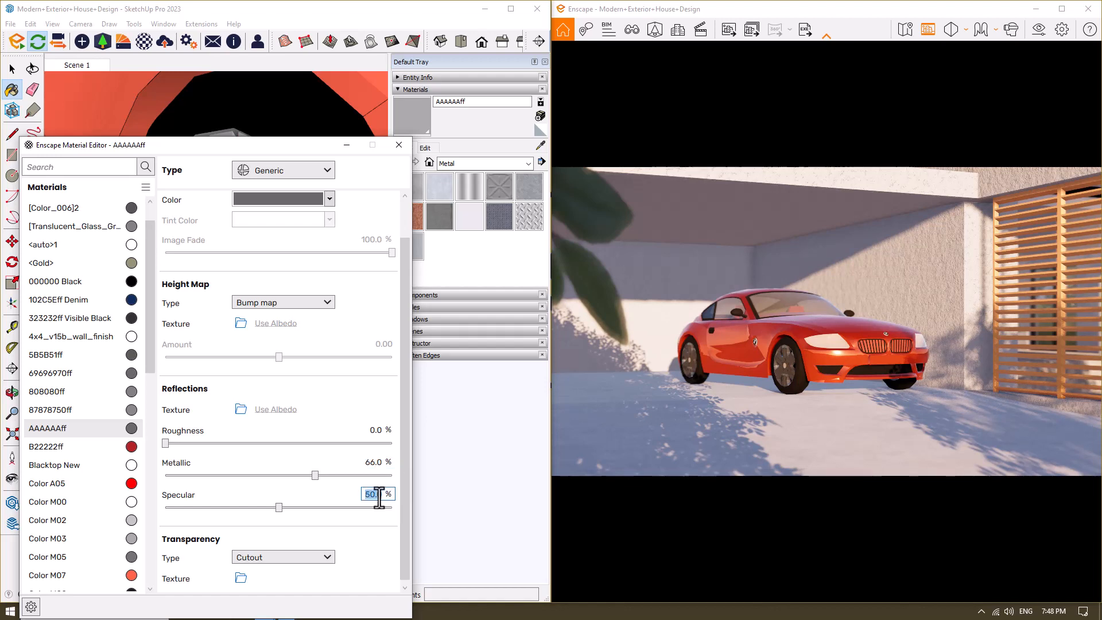
{"action": "type", "text": "78"}
{"action": "key", "text": "Return"}
{"action": "left_click_drag", "start_coordinate": [301, 156], "coordinate": [243, 470]}
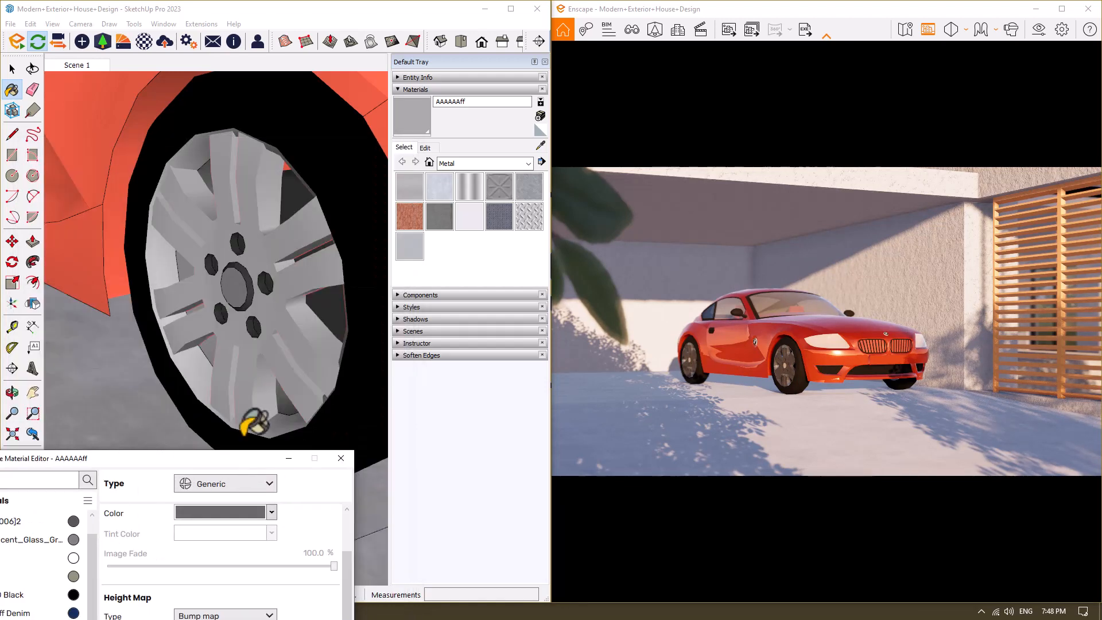
- Sample the front tyre's black material from the car to load it for editing
{"action": "left_click", "coordinate": [543, 143]}
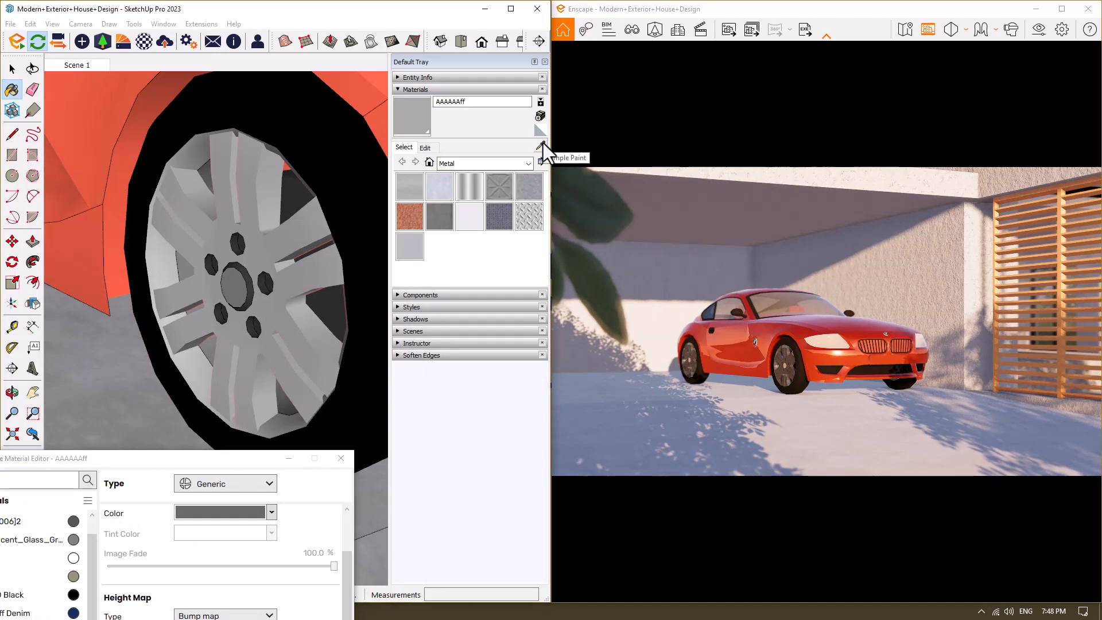
{"action": "left_click", "coordinate": [320, 145]}
{"action": "left_click_drag", "start_coordinate": [226, 458], "coordinate": [277, 154]}
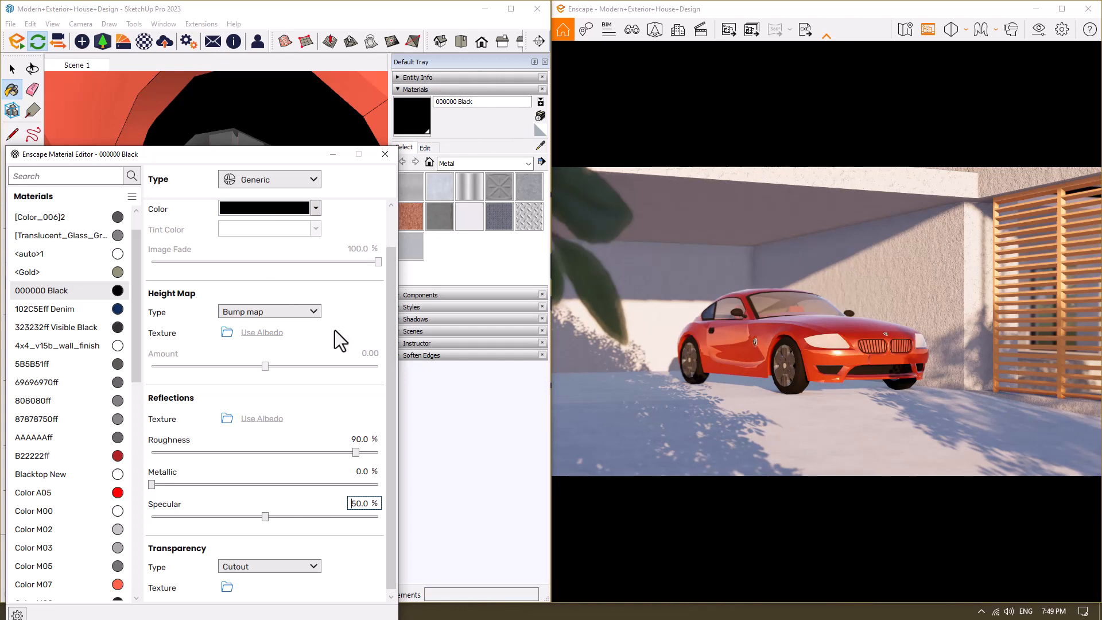
- Try dark grey as the tyre material's colour and return it to black
{"action": "left_click", "coordinate": [315, 208]}
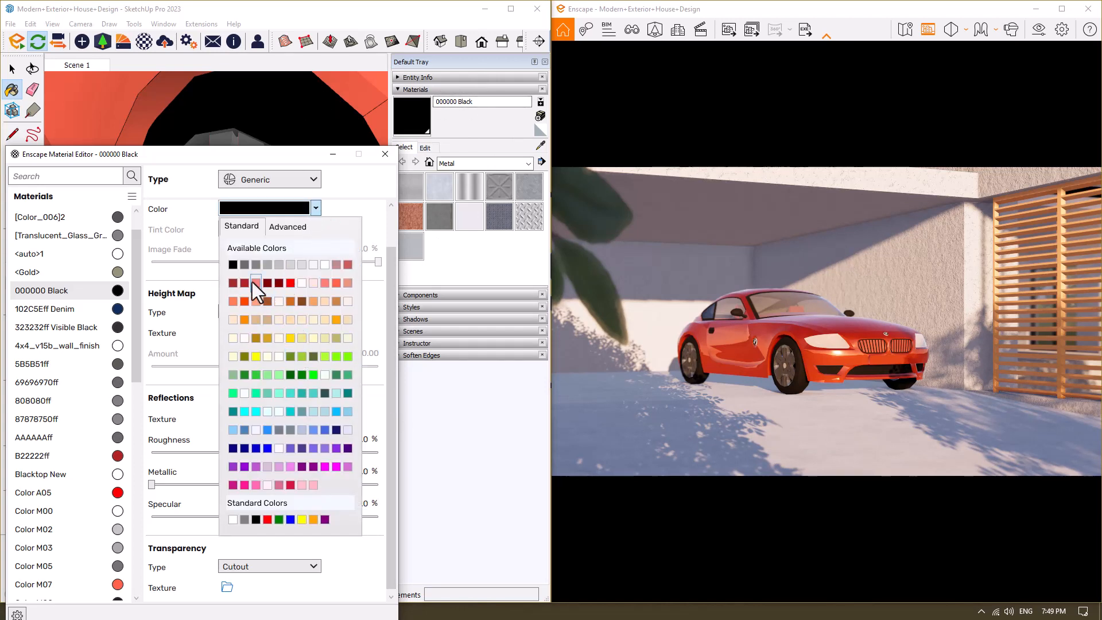
{"action": "left_click", "coordinate": [245, 266]}
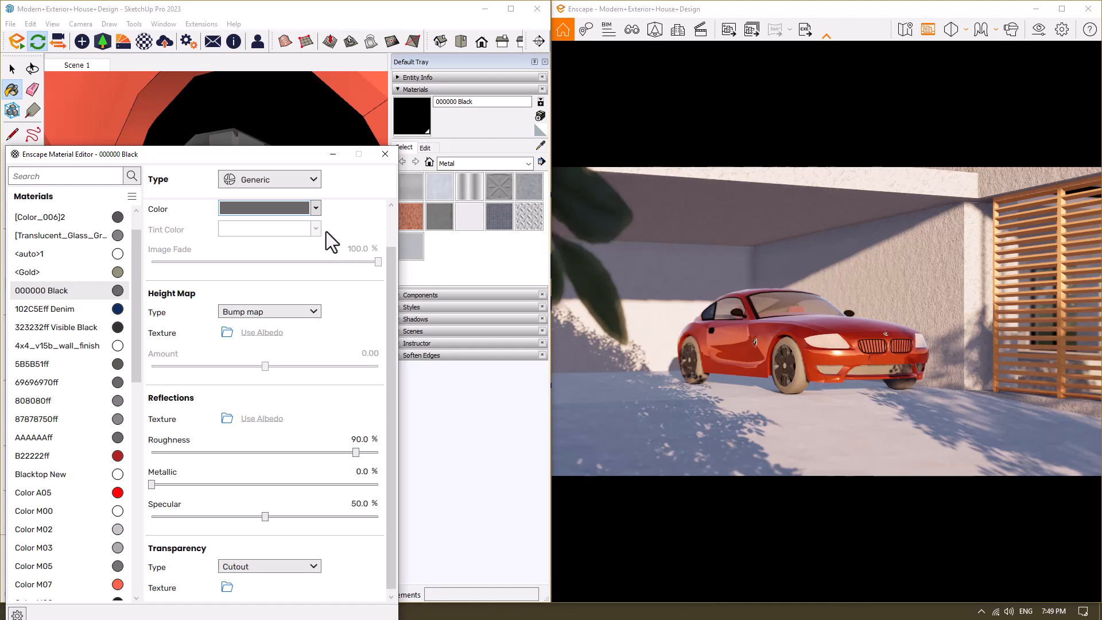
{"action": "left_click", "coordinate": [310, 209]}
{"action": "left_click", "coordinate": [233, 267]}
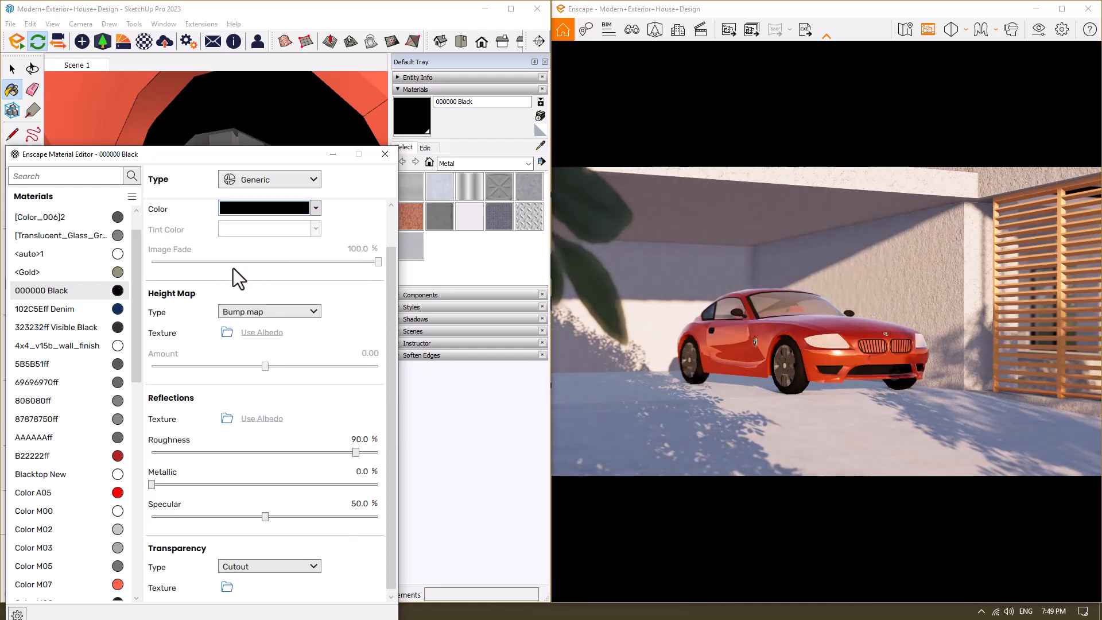
- Set the black tyre material's roughness to 84% after trying 64%
{"action": "double_click", "coordinate": [360, 438]}
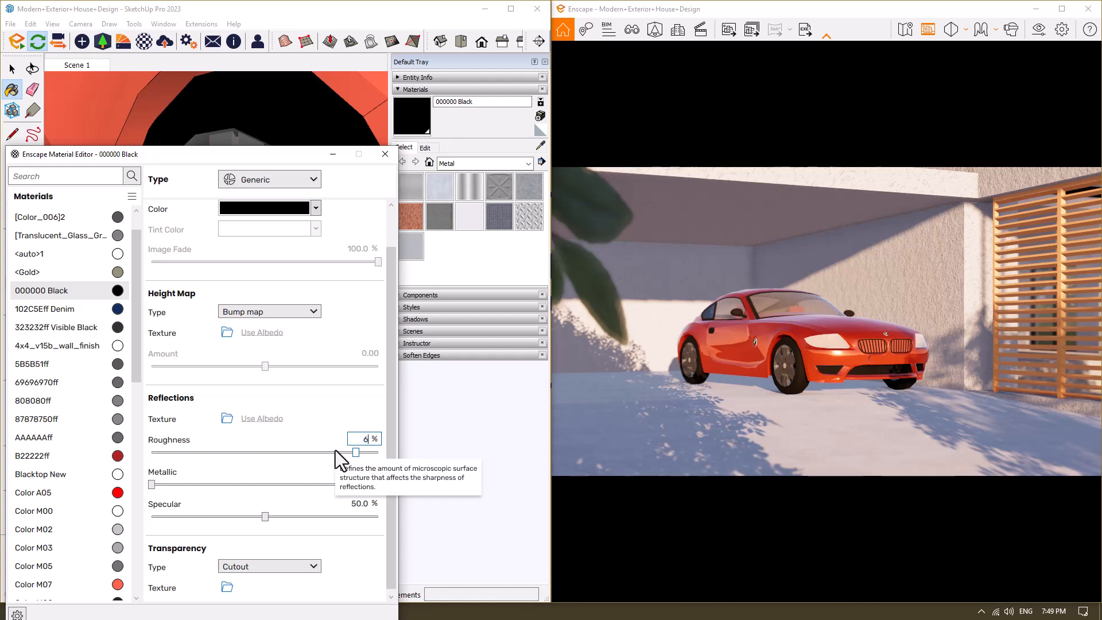
{"action": "key", "text": "Return"}
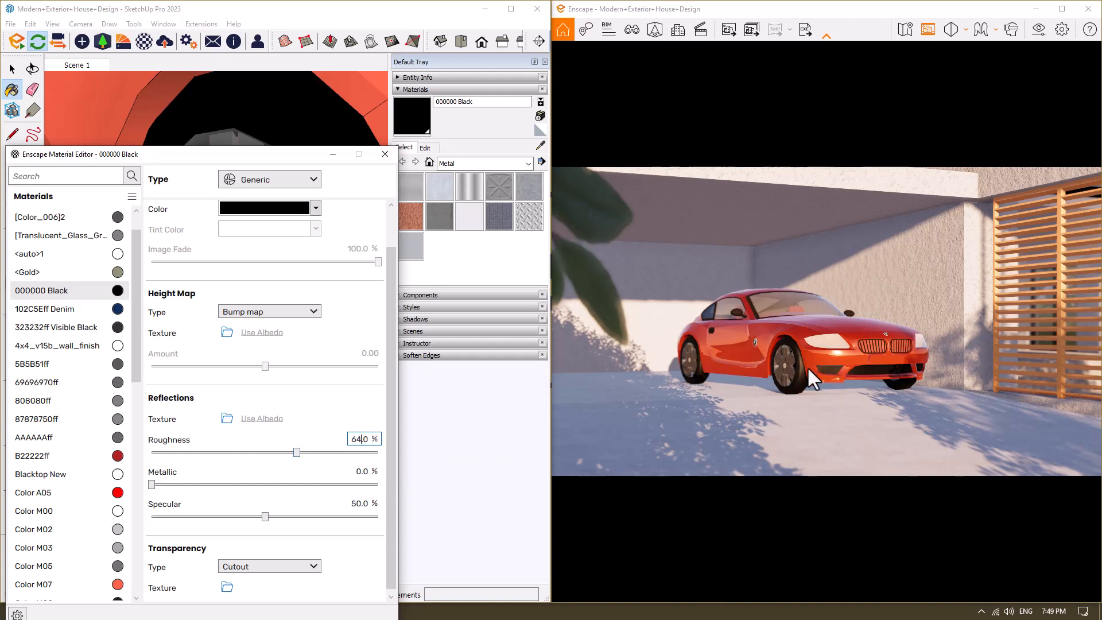
{"action": "double_click", "coordinate": [351, 439]}
{"action": "type", "text": "84"}
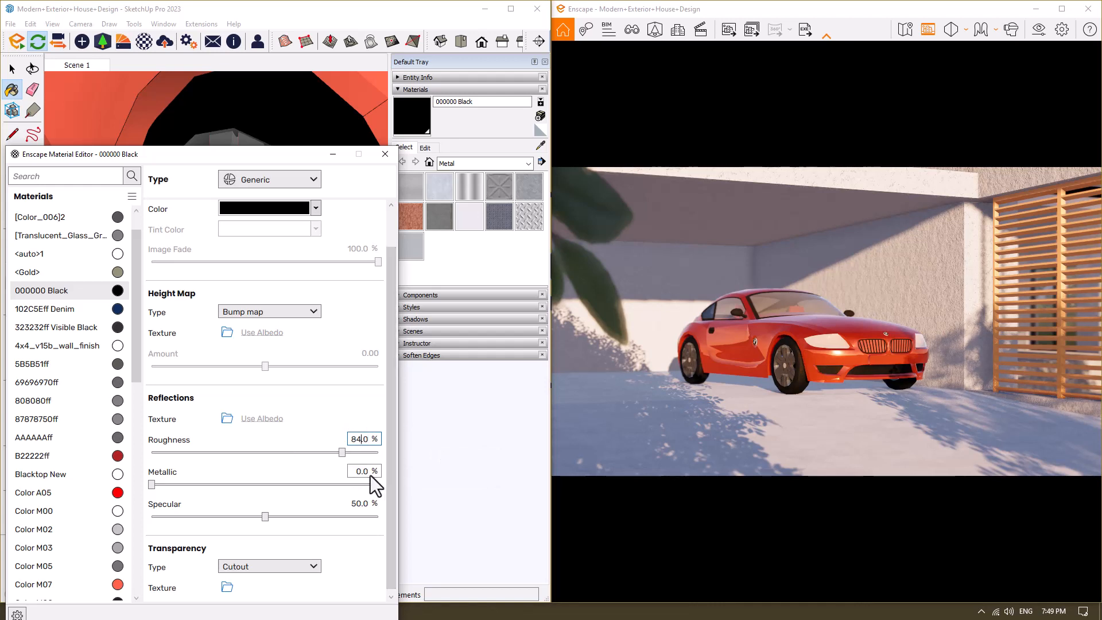
- Set the tyre material's metallic to 2% and its specular to 66%
{"action": "key", "text": "Tab"}
{"action": "type", "text": "2"}
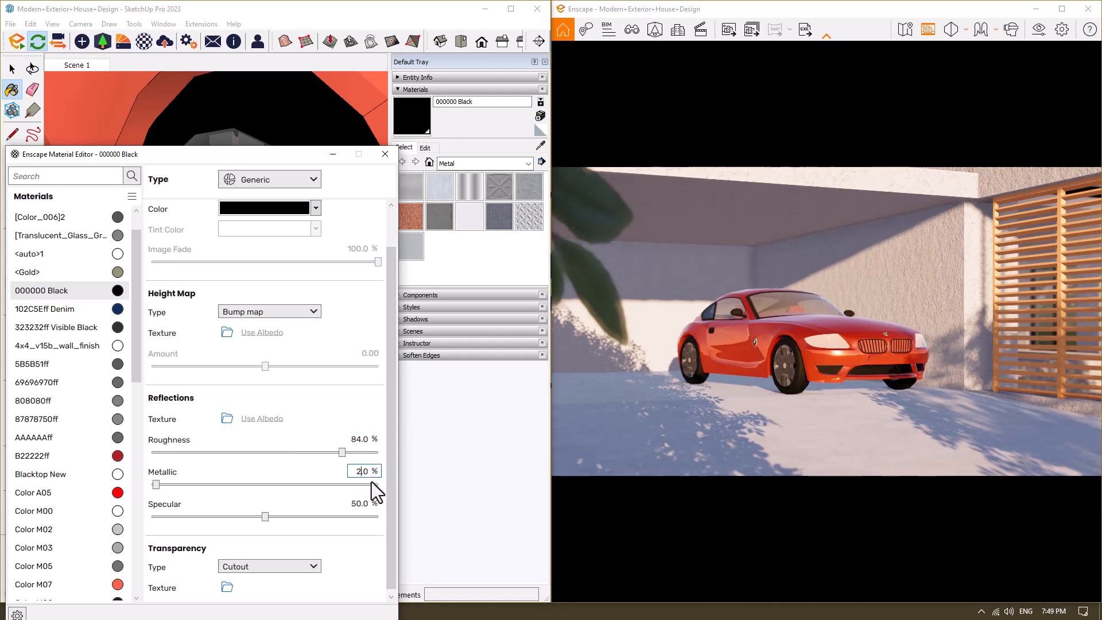
{"action": "double_click", "coordinate": [366, 504]}
{"action": "key", "text": "BackSpace"}
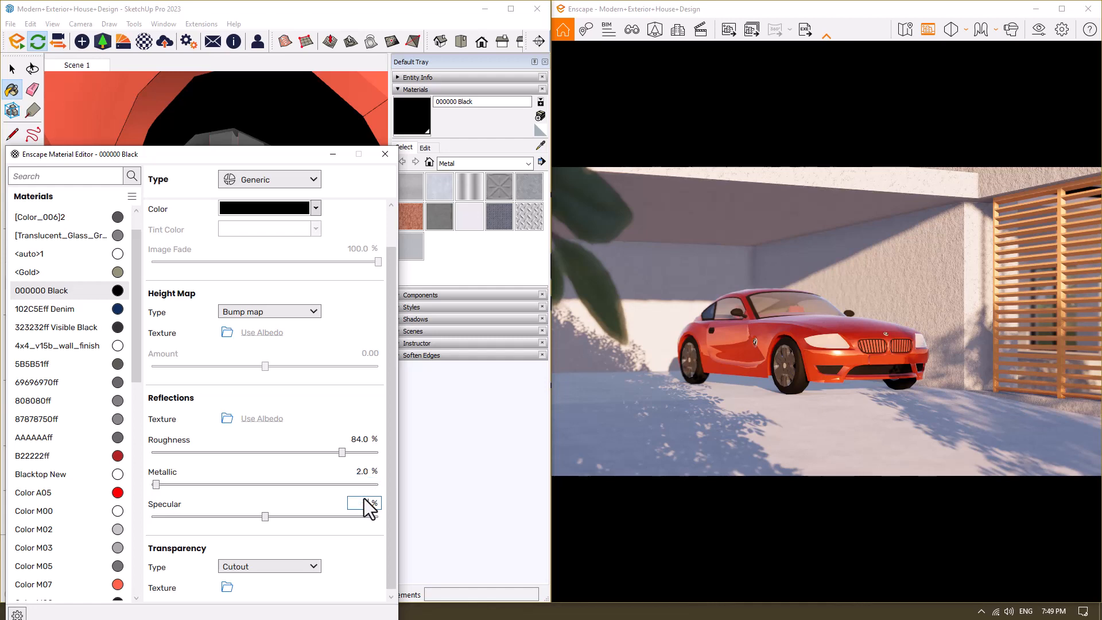
{"action": "type", "text": "66"}
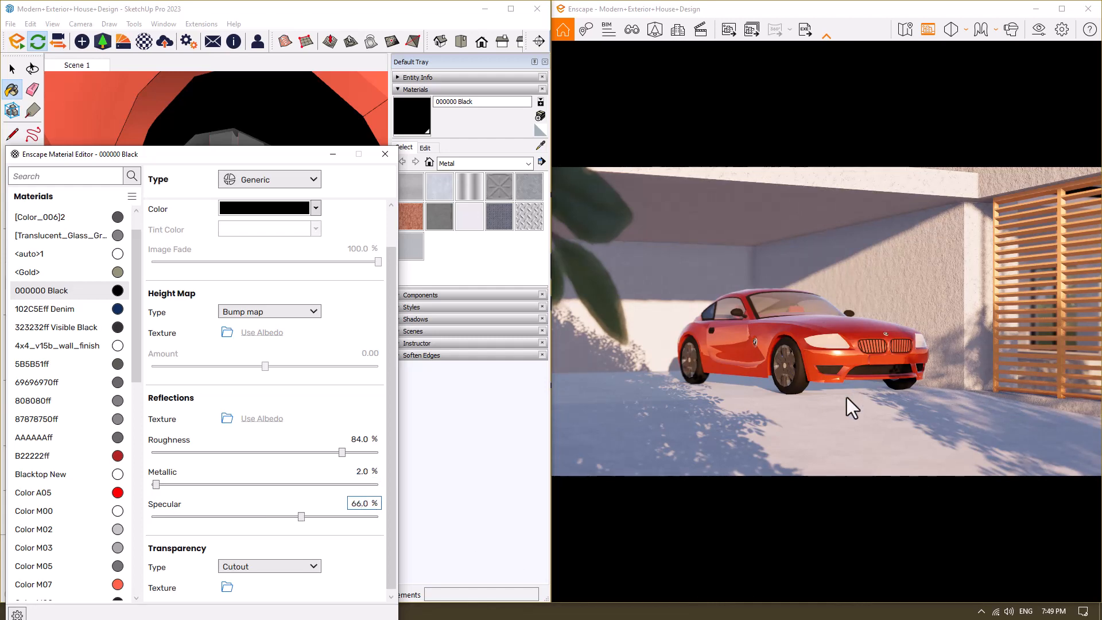
- Sample the headlight cover's pale glass material from the car to load it for editing
{"action": "left_click_drag", "start_coordinate": [243, 155], "coordinate": [104, 387]}
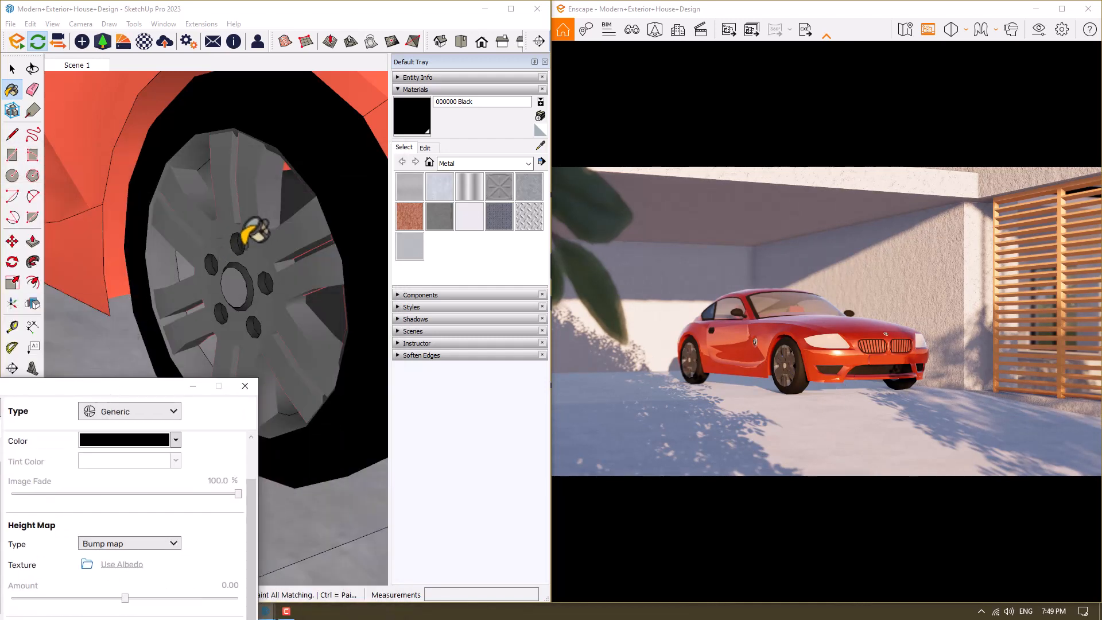
{"action": "scroll", "coordinate": [165, 259], "scroll_direction": "down", "scroll_amount": 5}
{"action": "scroll", "coordinate": [304, 224], "scroll_direction": "up", "scroll_amount": 5}
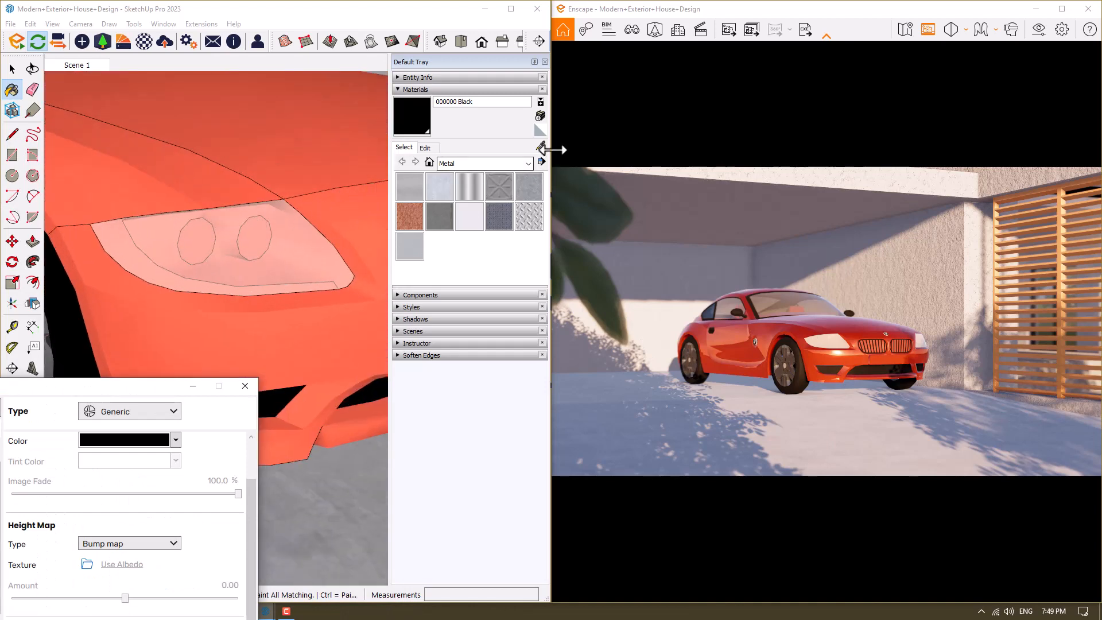
{"action": "left_click", "coordinate": [514, 163]}
{"action": "scroll", "coordinate": [296, 244], "scroll_direction": "up", "scroll_amount": 3}
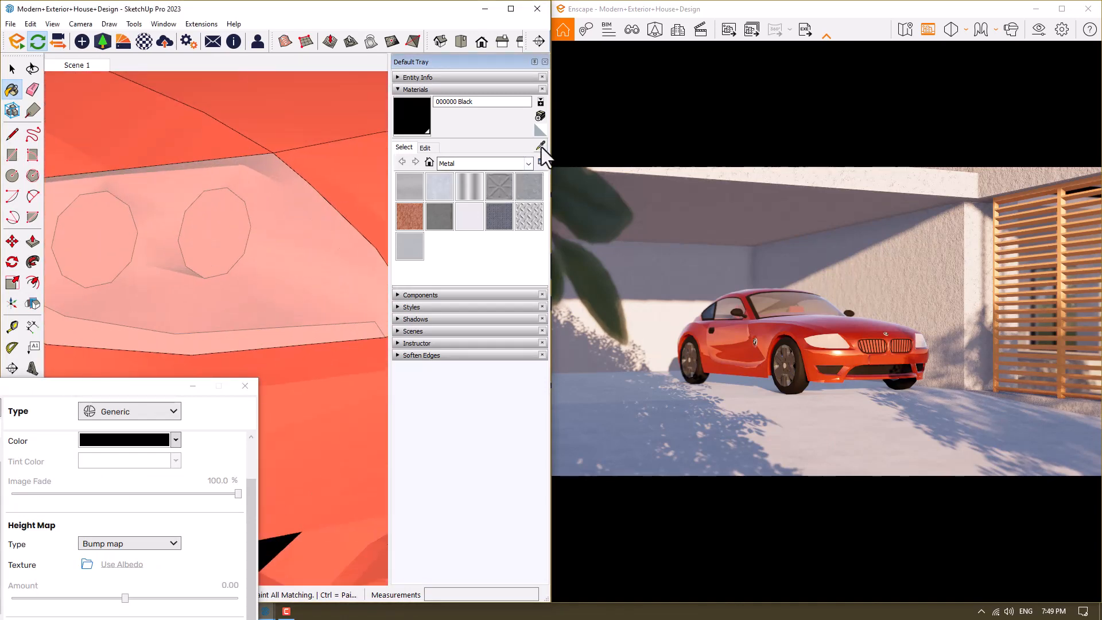
{"action": "left_click", "coordinate": [541, 147]}
{"action": "left_click", "coordinate": [308, 251]}
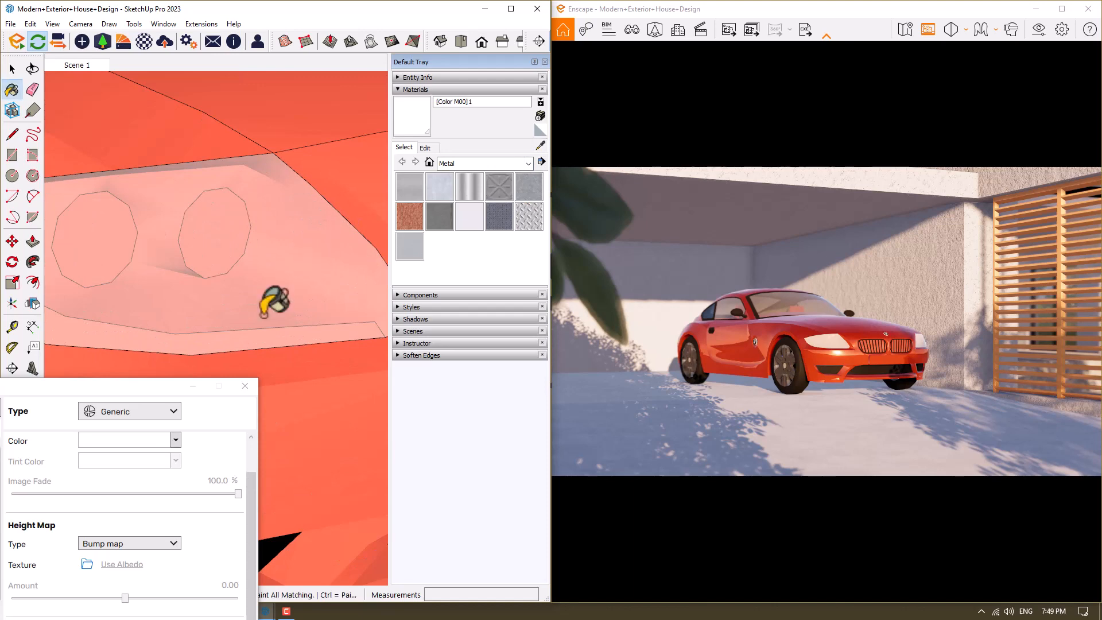
{"action": "left_click_drag", "start_coordinate": [157, 386], "coordinate": [285, 169]}
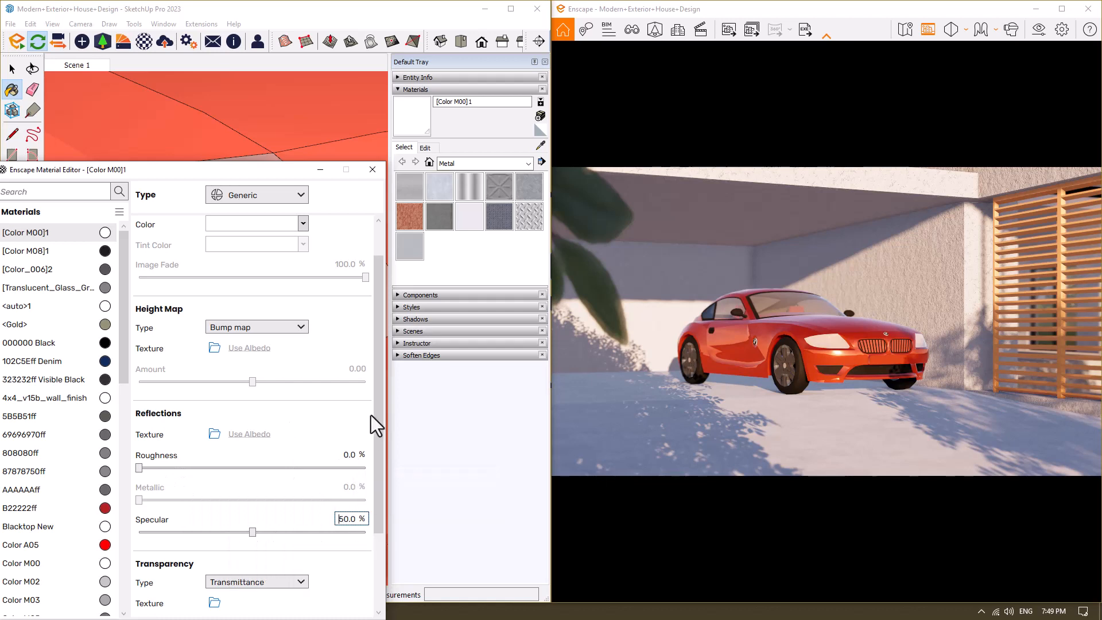
- Set the headlight glass material's opacity to 26% after trying 22%, and its refractive index to 1.00
{"action": "scroll", "coordinate": [378, 459], "scroll_direction": "down", "scroll_amount": 1}
{"action": "scroll", "coordinate": [373, 465], "scroll_direction": "down", "scroll_amount": 3}
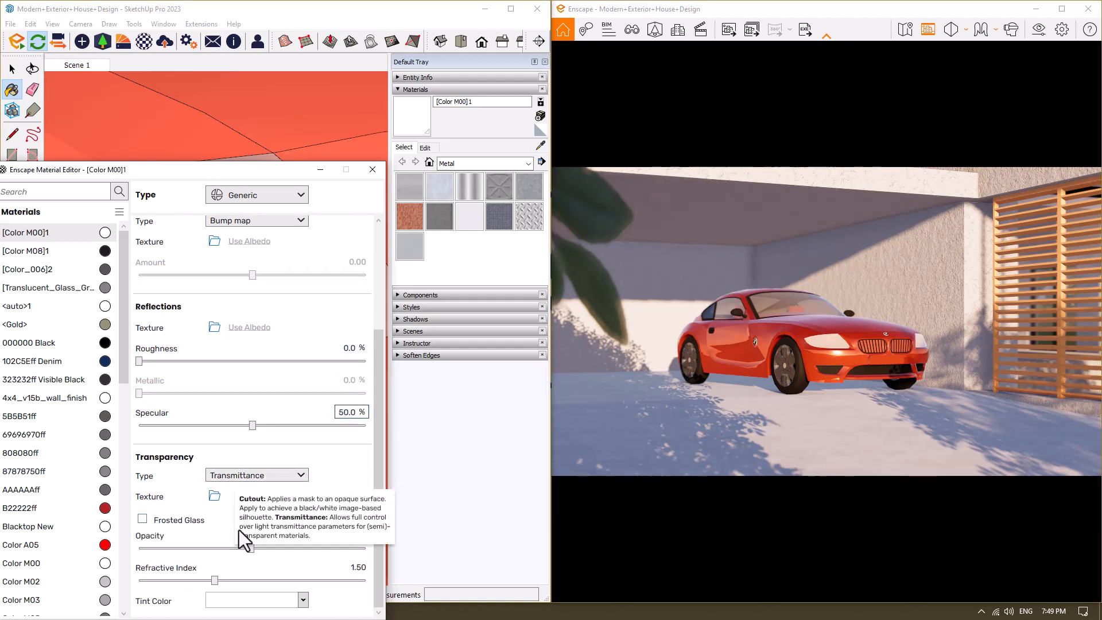
{"action": "left_click_drag", "start_coordinate": [250, 546], "coordinate": [189, 536]}
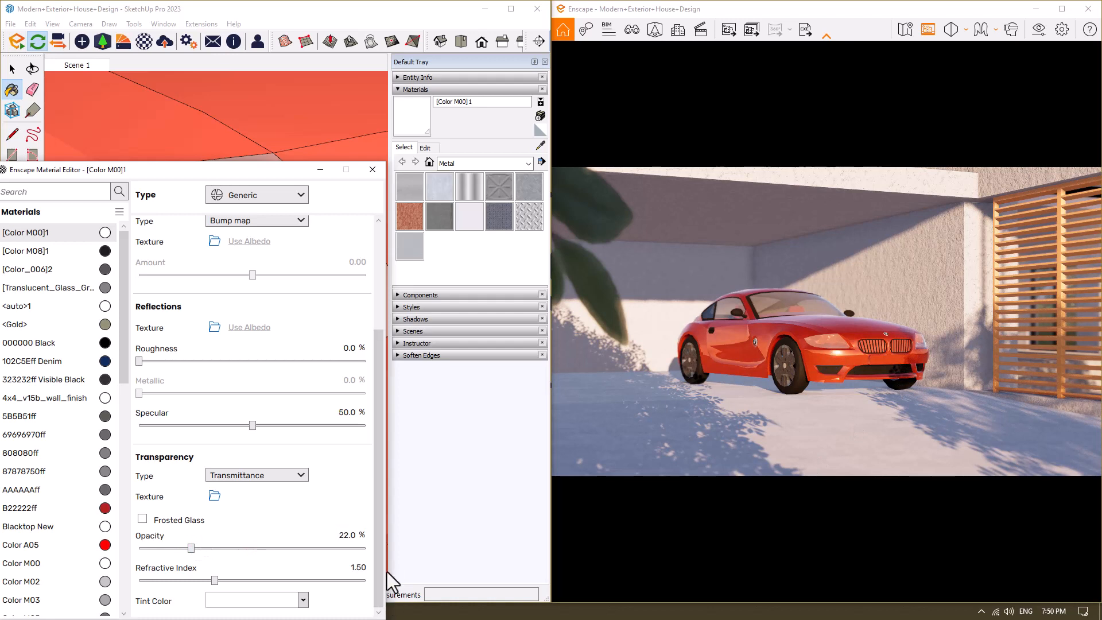
{"action": "left_click", "coordinate": [348, 534]}
{"action": "type", "text": "6"}
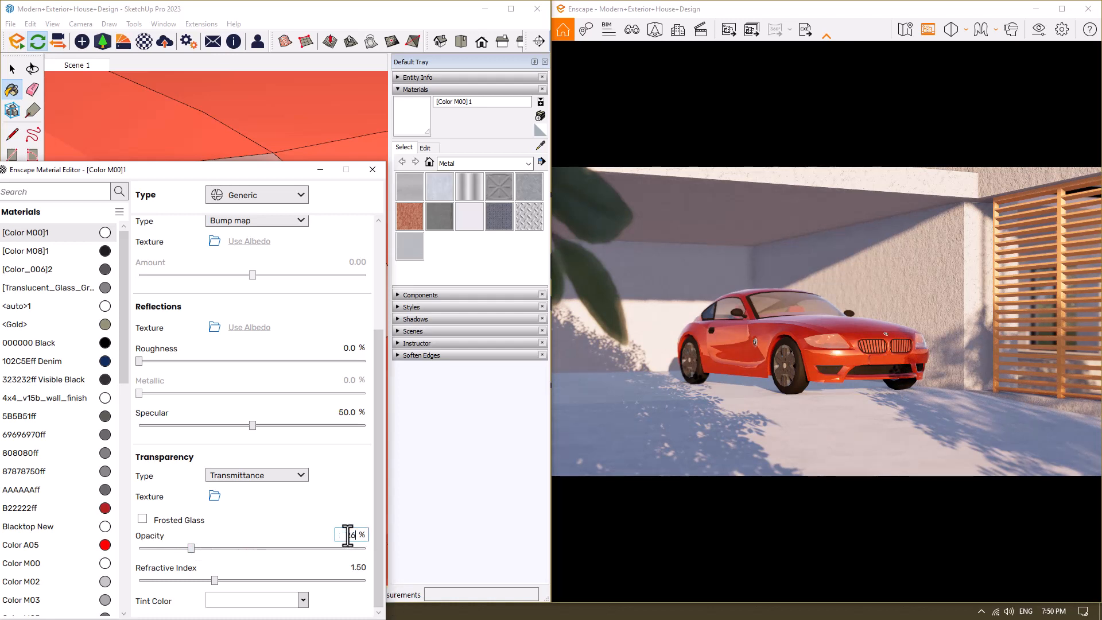
{"action": "key", "text": "Return"}
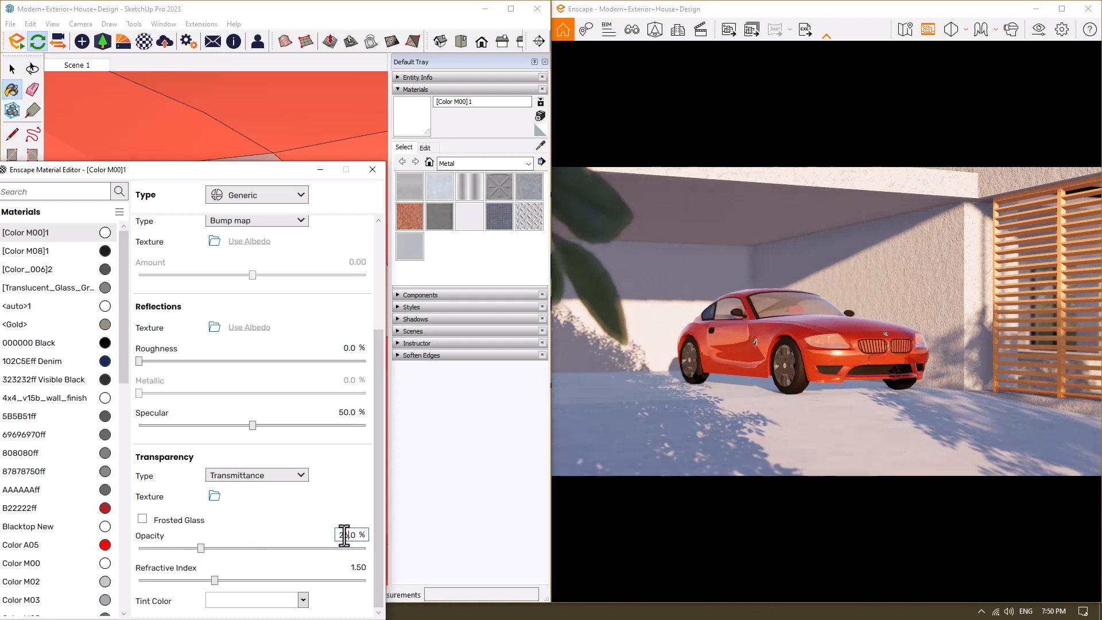
{"action": "double_click", "coordinate": [356, 568]}
{"action": "type", "text": "1"}
{"action": "key", "text": "Return"}
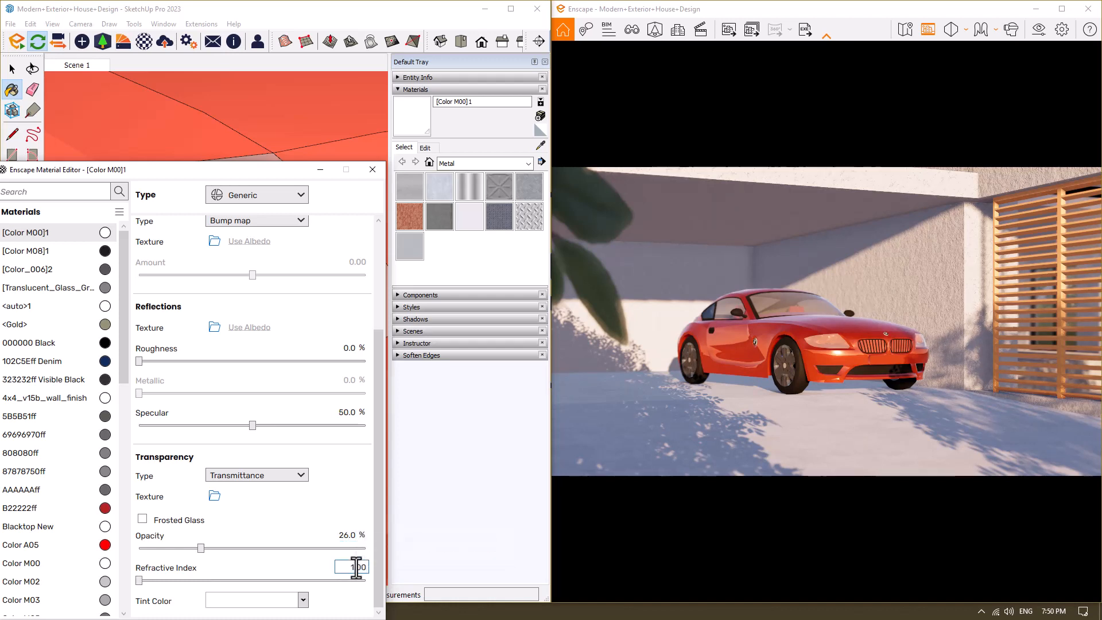
- Pick white for both the transparency tint and the albedo colour of the headlight glass material
{"action": "left_click", "coordinate": [305, 596]}
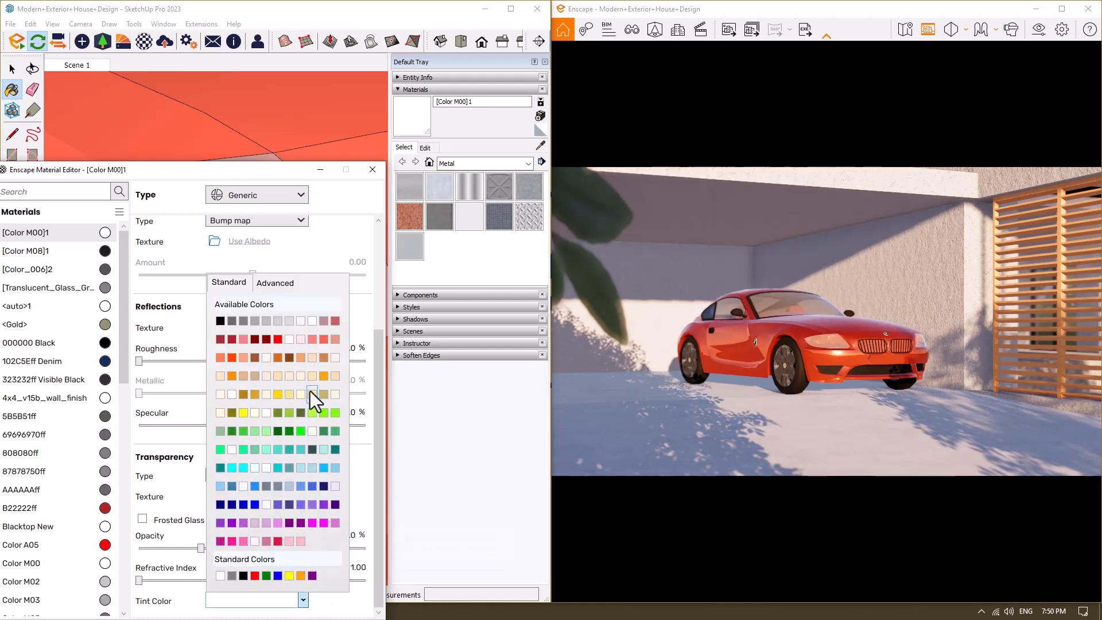
{"action": "left_click", "coordinate": [309, 316]}
{"action": "left_click_drag", "start_coordinate": [377, 353], "coordinate": [370, 212]}
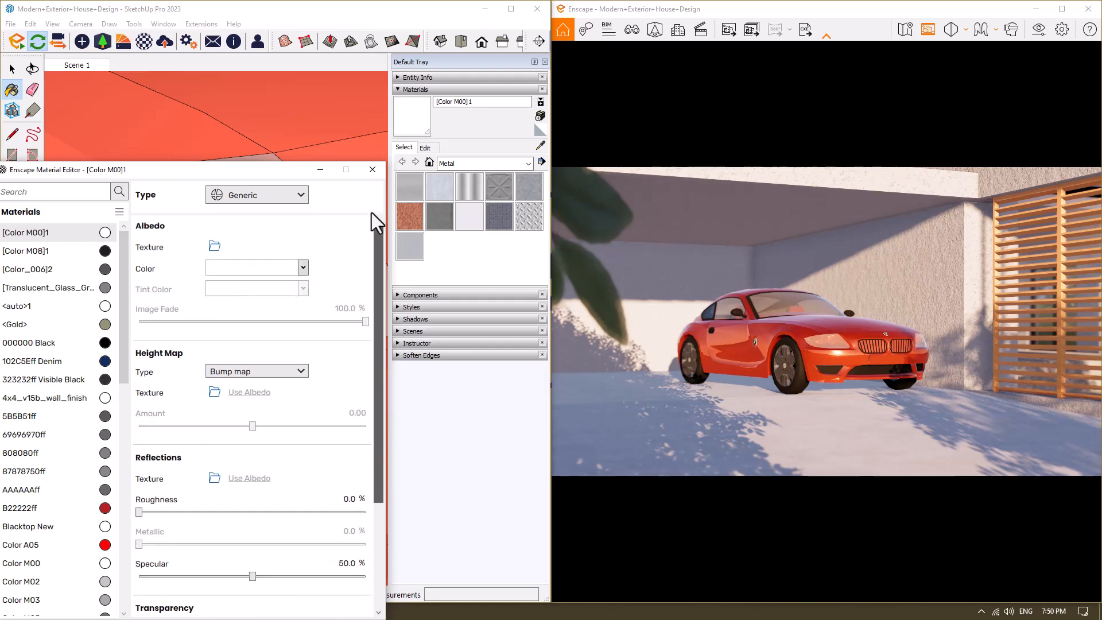
{"action": "left_click", "coordinate": [293, 265]}
{"action": "left_click", "coordinate": [312, 324]}
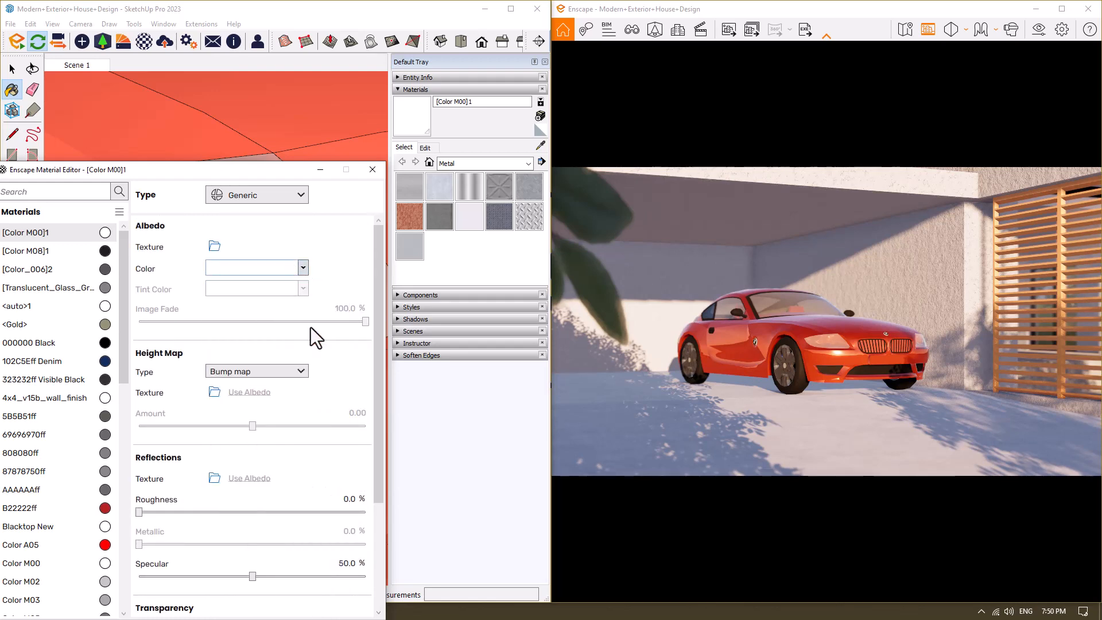
- Try the Self-illuminated type on the headlight glass material and return it to Generic
{"action": "left_click", "coordinate": [273, 197]}
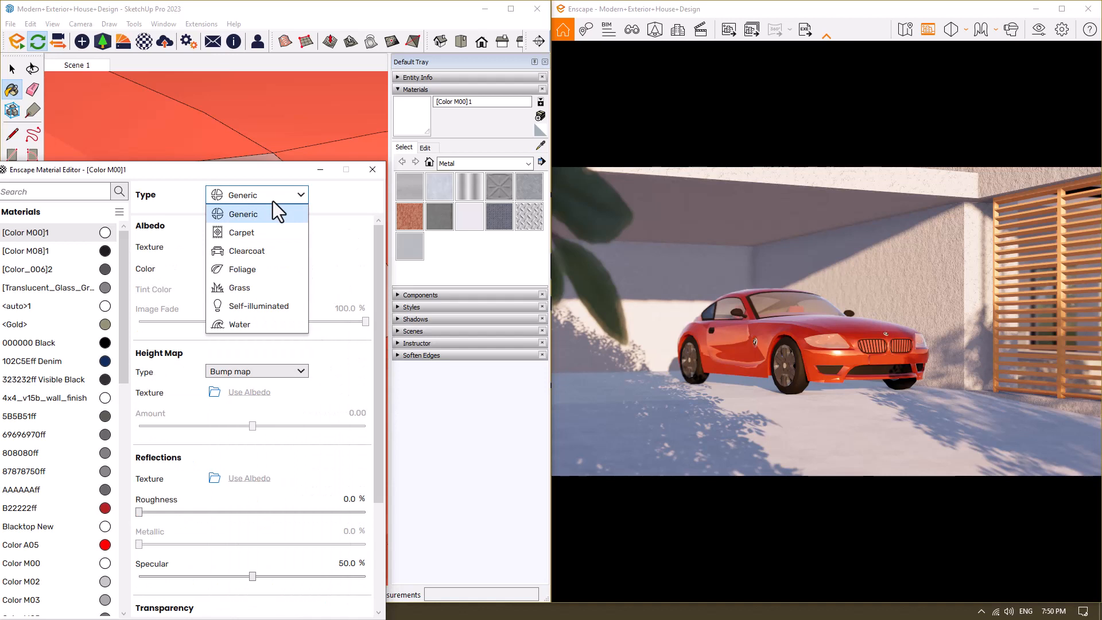
{"action": "left_click", "coordinate": [269, 310]}
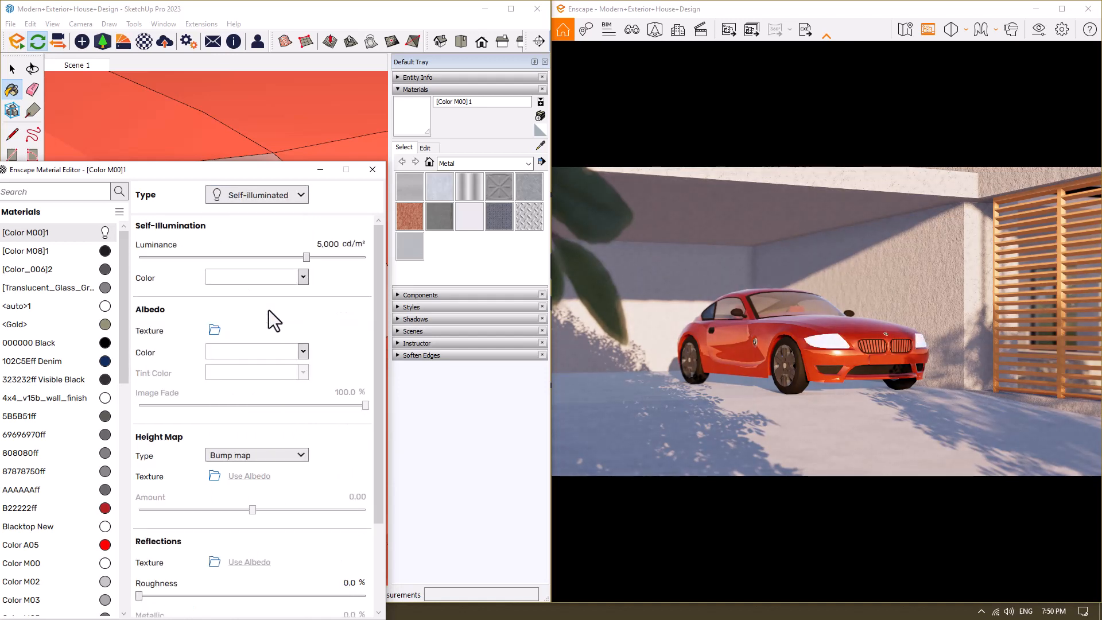
{"action": "left_click", "coordinate": [280, 194]}
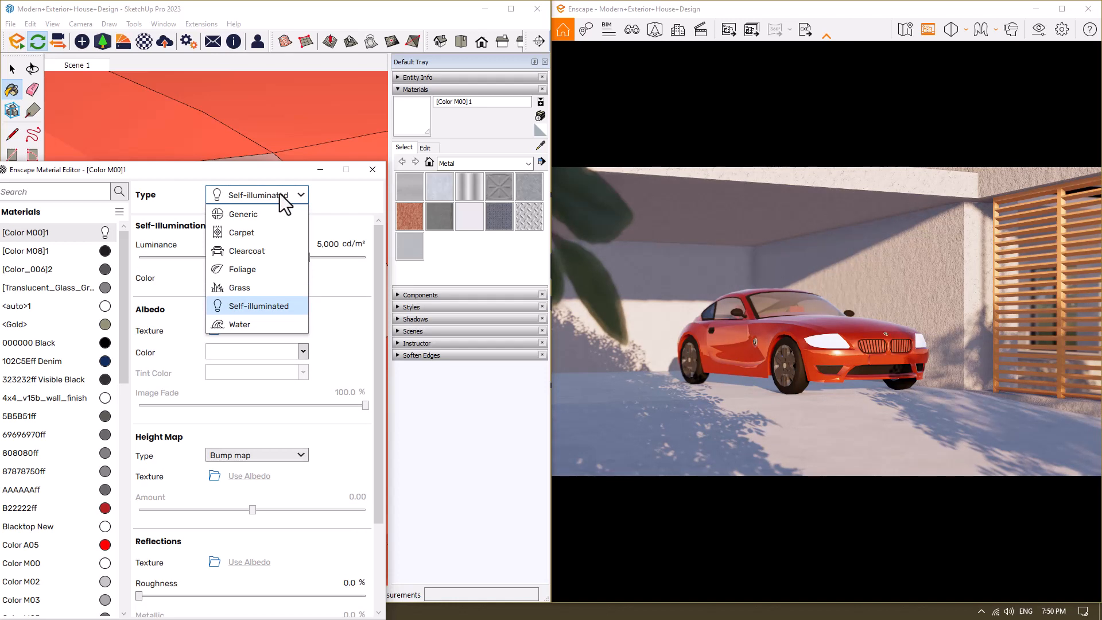
{"action": "left_click", "coordinate": [254, 217]}
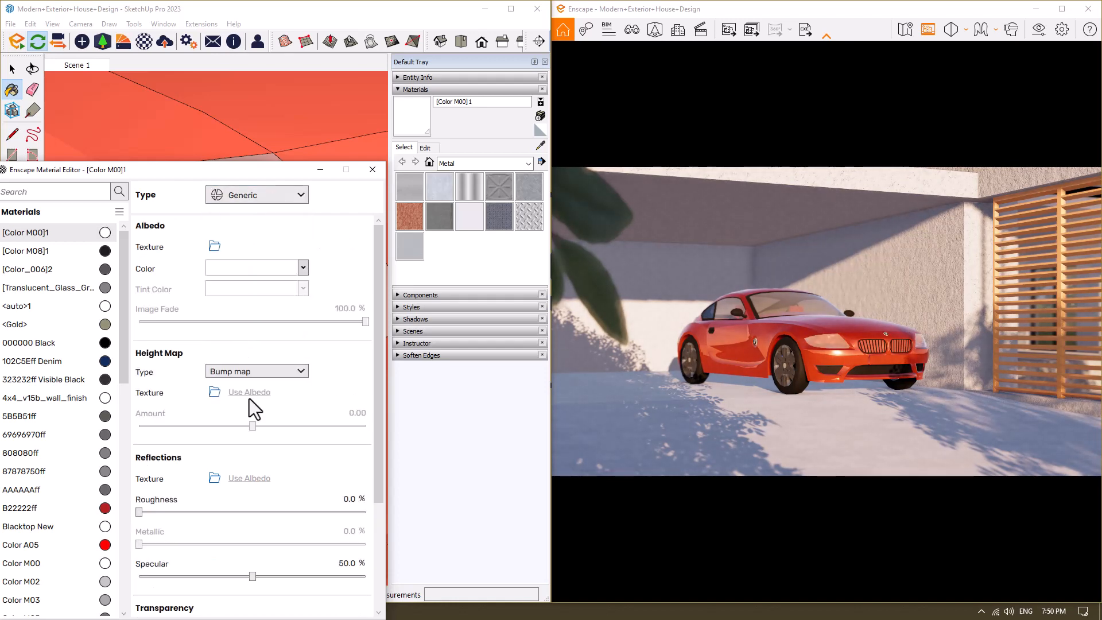
- Set the headlight glass material's roughness to 6%
{"action": "left_click", "coordinate": [351, 498]}
{"action": "type", "text": "6"}
{"action": "key", "text": "Return"}
- Sample the front grille's black bar material from the car to load it for editing
{"action": "left_click_drag", "start_coordinate": [288, 171], "coordinate": [96, 374]}
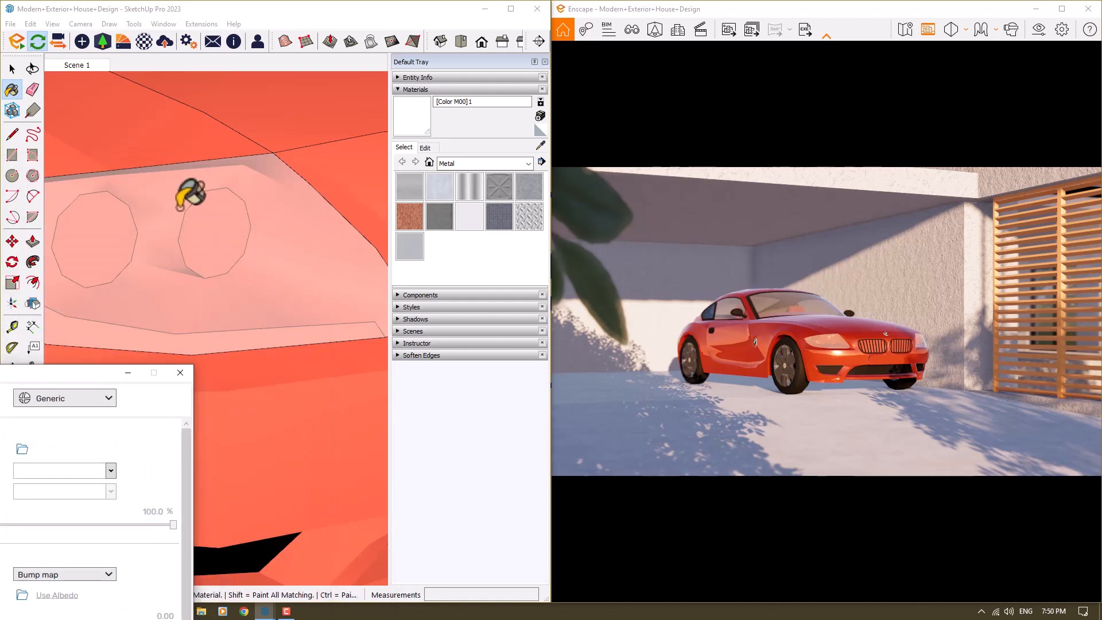
{"action": "scroll", "coordinate": [209, 222], "scroll_direction": "up", "scroll_amount": 6}
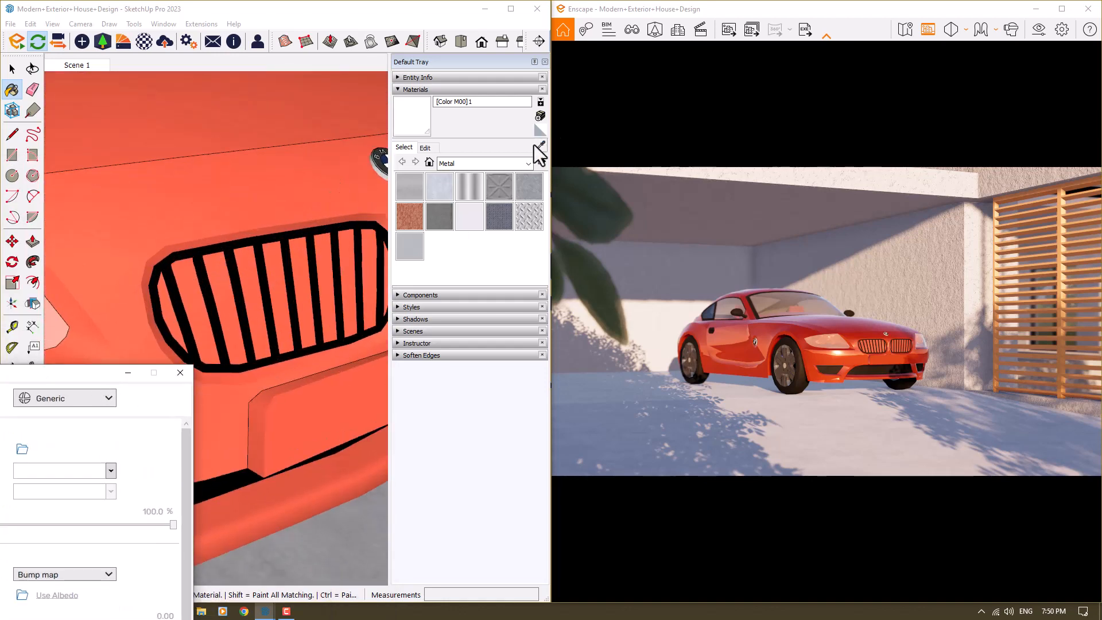
{"action": "left_click", "coordinate": [538, 148]}
{"action": "scroll", "coordinate": [363, 214], "scroll_direction": "up", "scroll_amount": 3}
{"action": "left_click", "coordinate": [363, 214]}
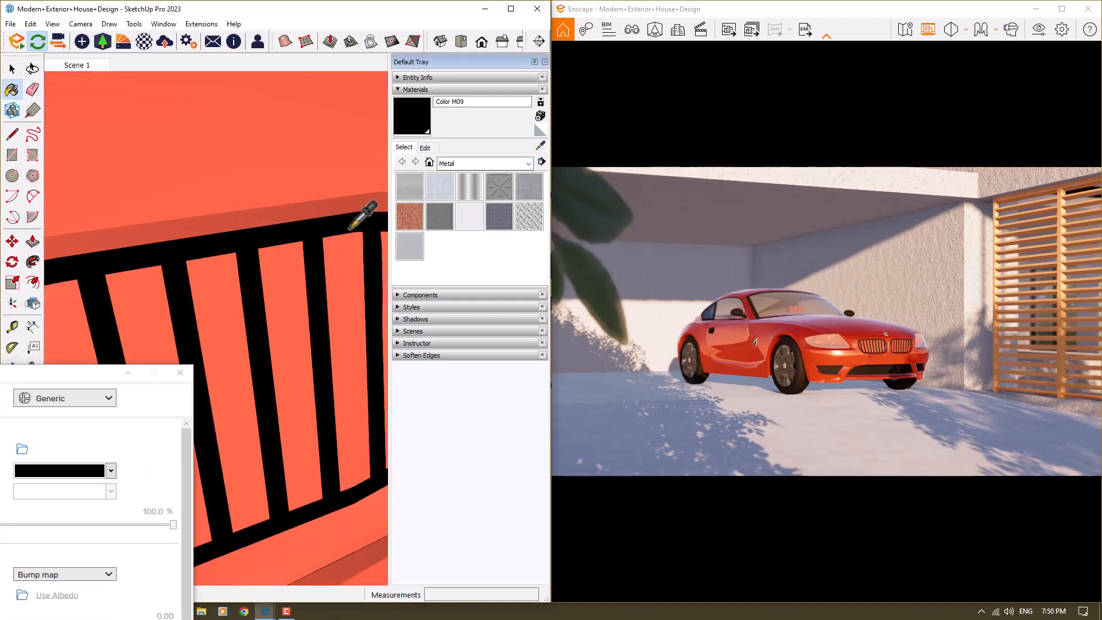
{"action": "left_click_drag", "start_coordinate": [123, 369], "coordinate": [316, 86]}
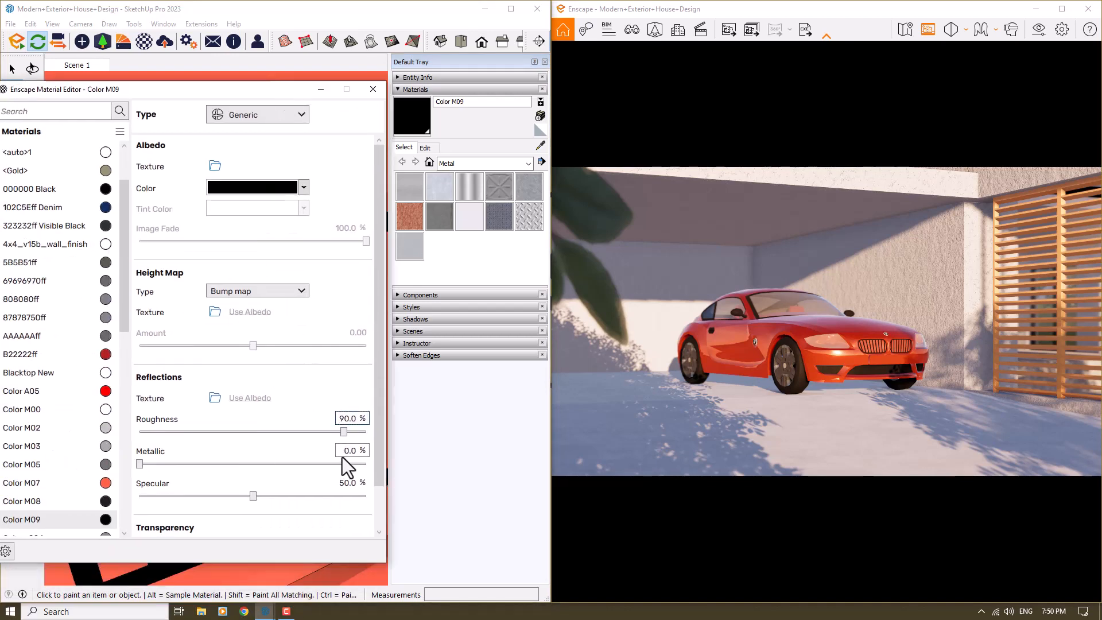
- Set the grille bar material's roughness to 6%
{"action": "left_click", "coordinate": [347, 424]}
{"action": "type", "text": "6"}
{"action": "key", "text": "Return"}
- Try red-orange and white as the albedo color of the grille bar material and return it to black
{"action": "left_click", "coordinate": [302, 187]}
{"action": "left_click", "coordinate": [322, 262]}
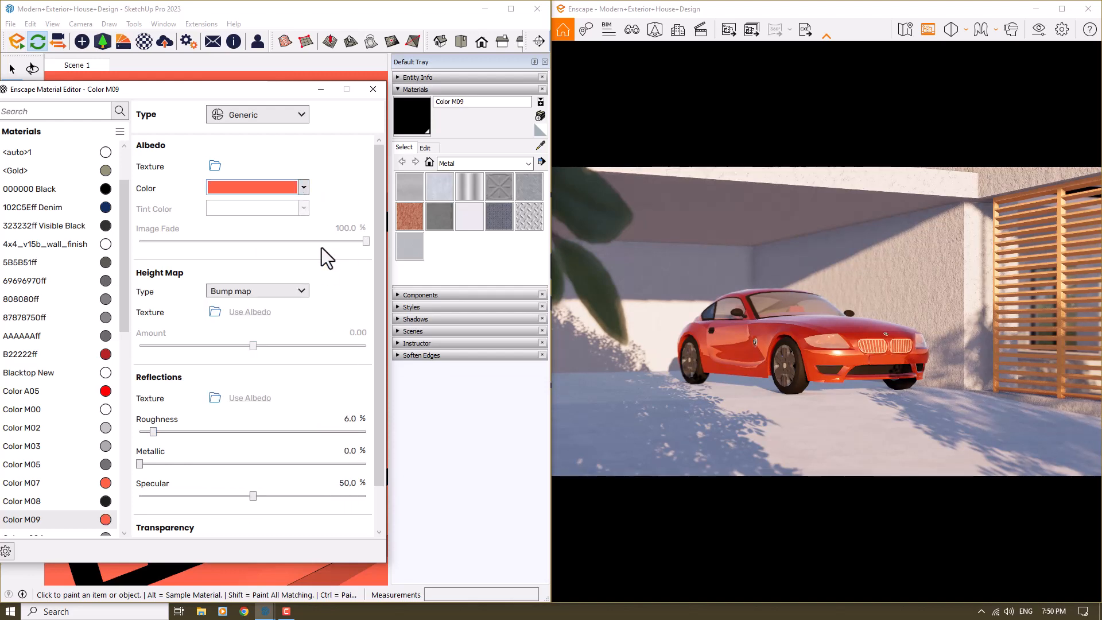
{"action": "left_click", "coordinate": [302, 188]}
{"action": "left_click", "coordinate": [312, 244]}
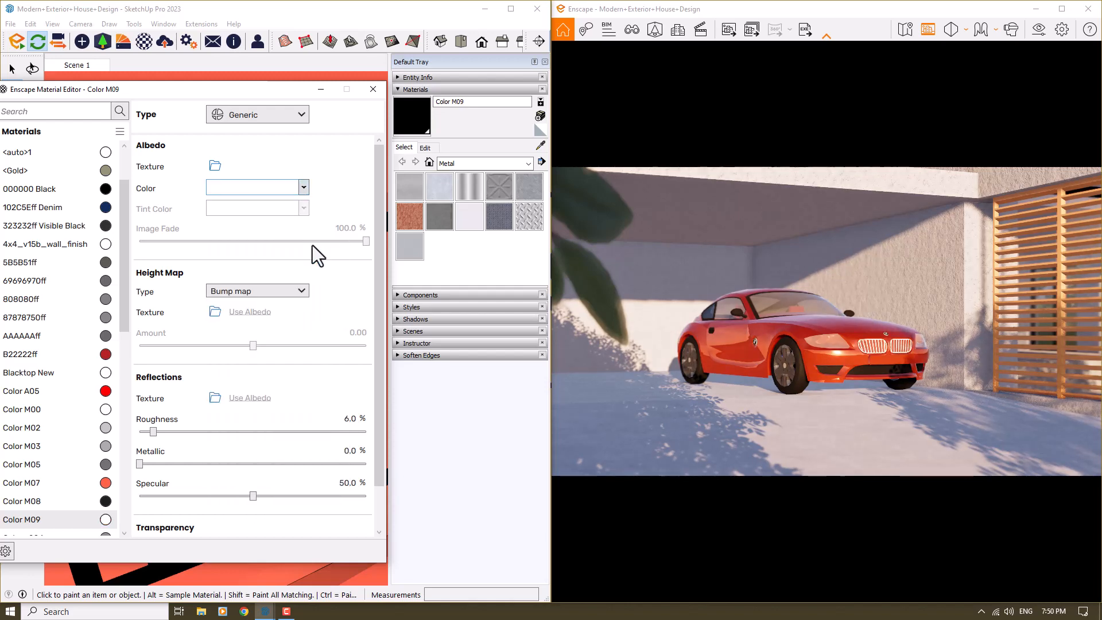
{"action": "left_click", "coordinate": [303, 190]}
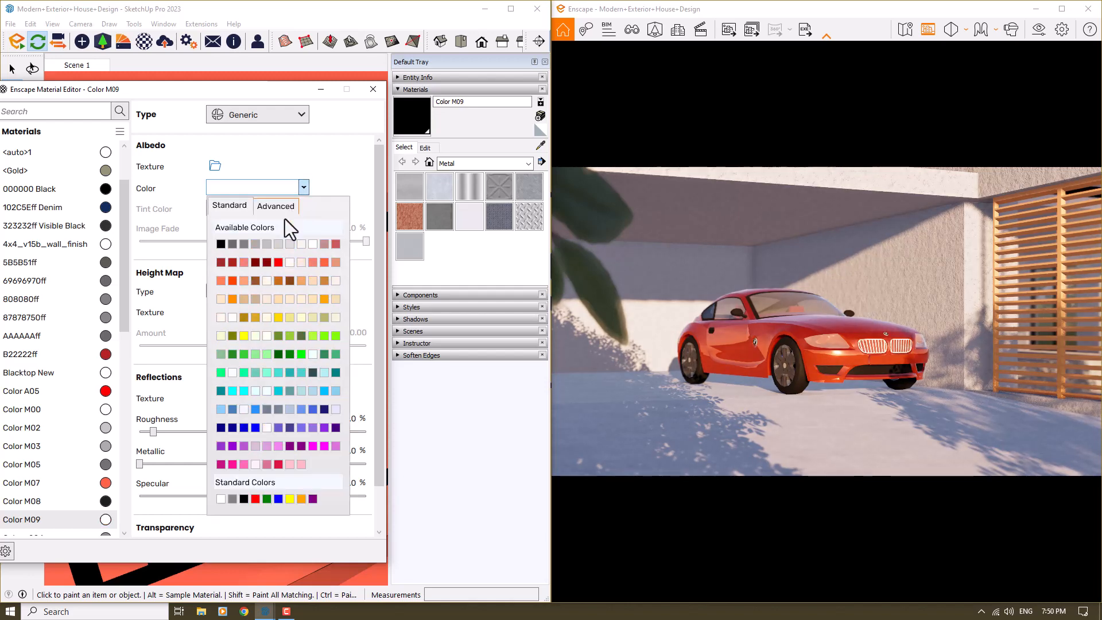
{"action": "left_click", "coordinate": [221, 244]}
- Set the grille bar material's metallic to 66% and its specular to 98%
{"action": "double_click", "coordinate": [345, 450]}
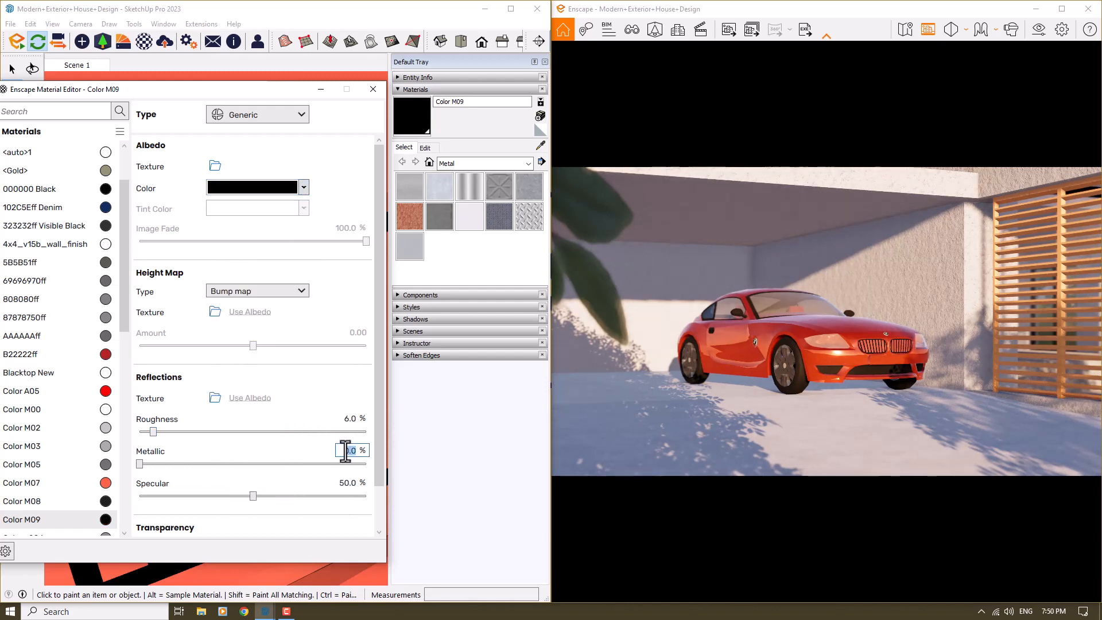
{"action": "type", "text": "66.0"}
{"action": "double_click", "coordinate": [348, 483]}
{"action": "type", "text": "98.0"}
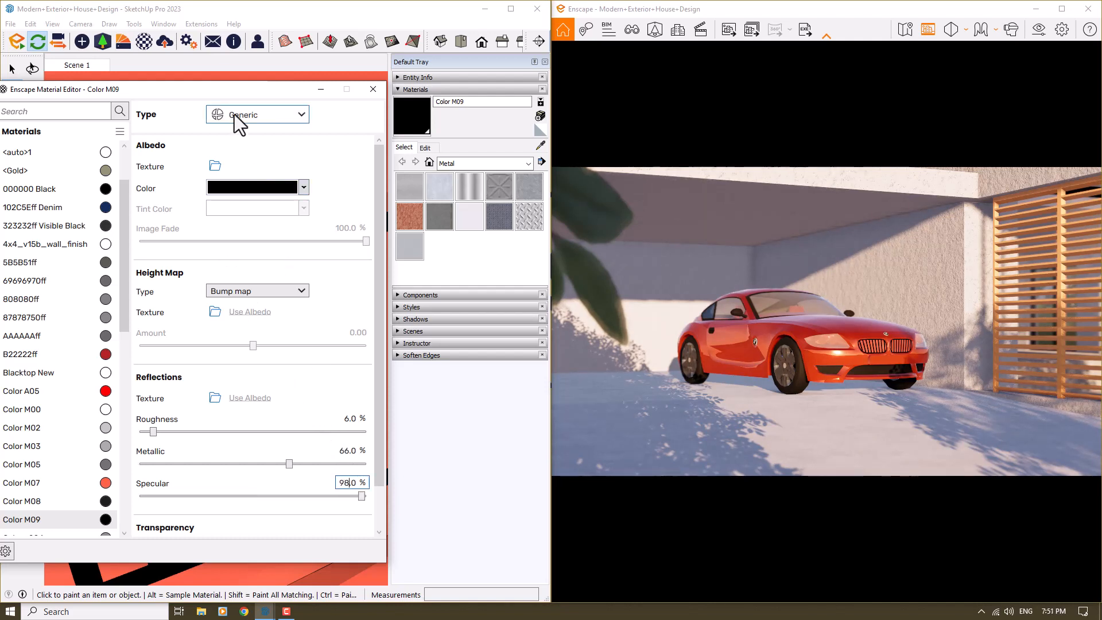
- Sample the dark blue quadrant material from the BMW badge on the hood to load it for editing
{"action": "left_click_drag", "start_coordinate": [238, 89], "coordinate": [178, 455]}
{"action": "scroll", "coordinate": [218, 275], "scroll_direction": "down", "scroll_amount": 4}
{"action": "scroll", "coordinate": [213, 281], "scroll_direction": "down", "scroll_amount": 3}
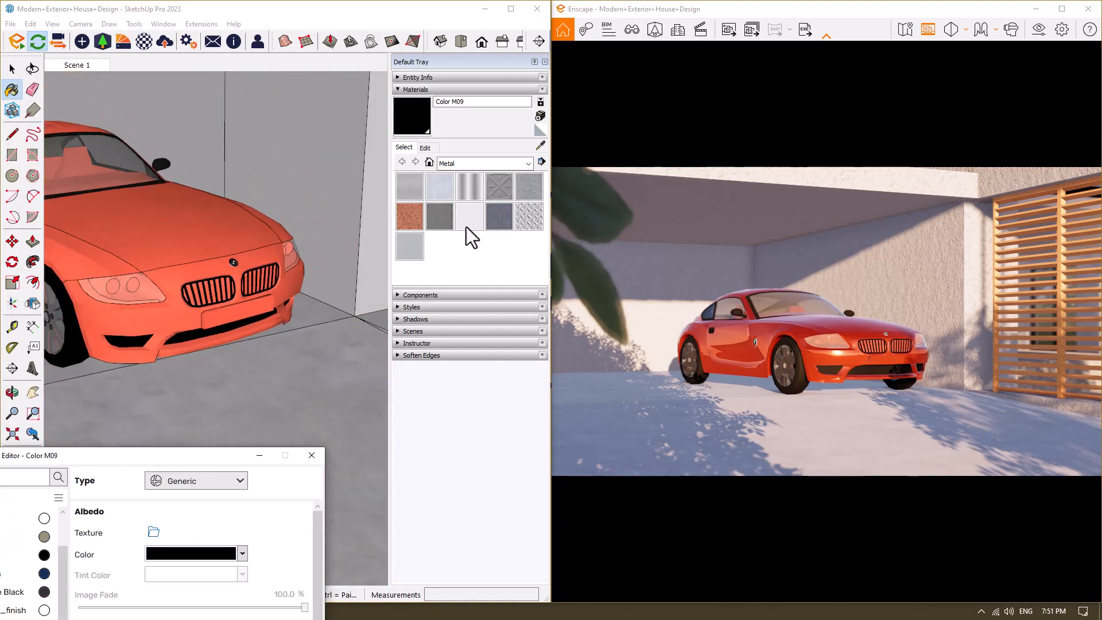
{"action": "left_click", "coordinate": [544, 143]}
{"action": "scroll", "coordinate": [258, 251], "scroll_direction": "up", "scroll_amount": 6}
{"action": "scroll", "coordinate": [218, 267], "scroll_direction": "up", "scroll_amount": 3}
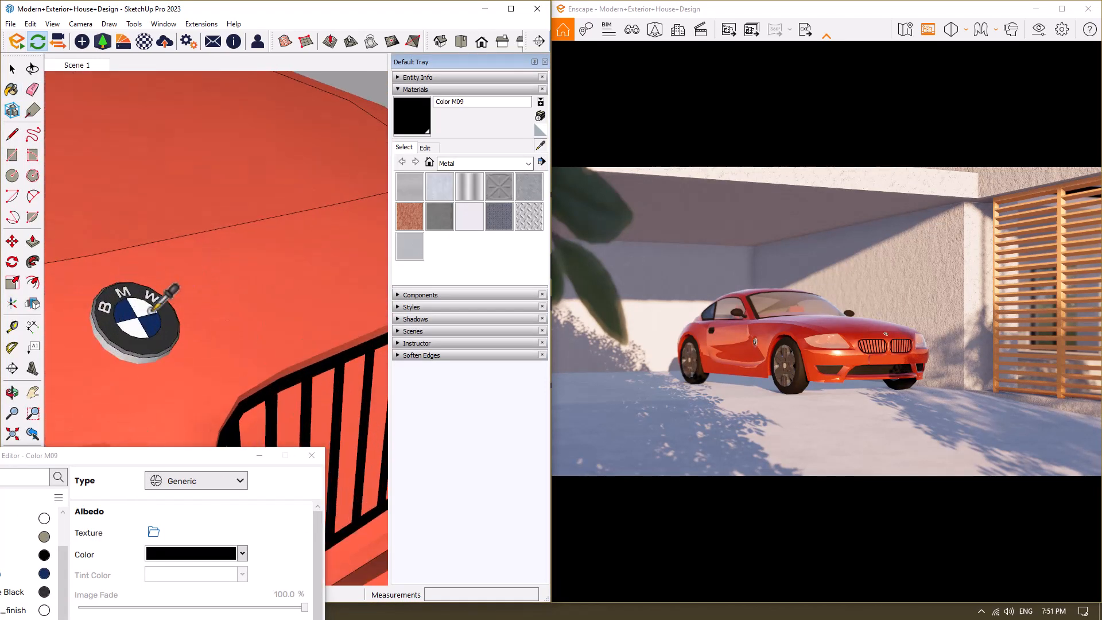
{"action": "scroll", "coordinate": [118, 312], "scroll_direction": "up", "scroll_amount": 4}
{"action": "left_click", "coordinate": [117, 313]}
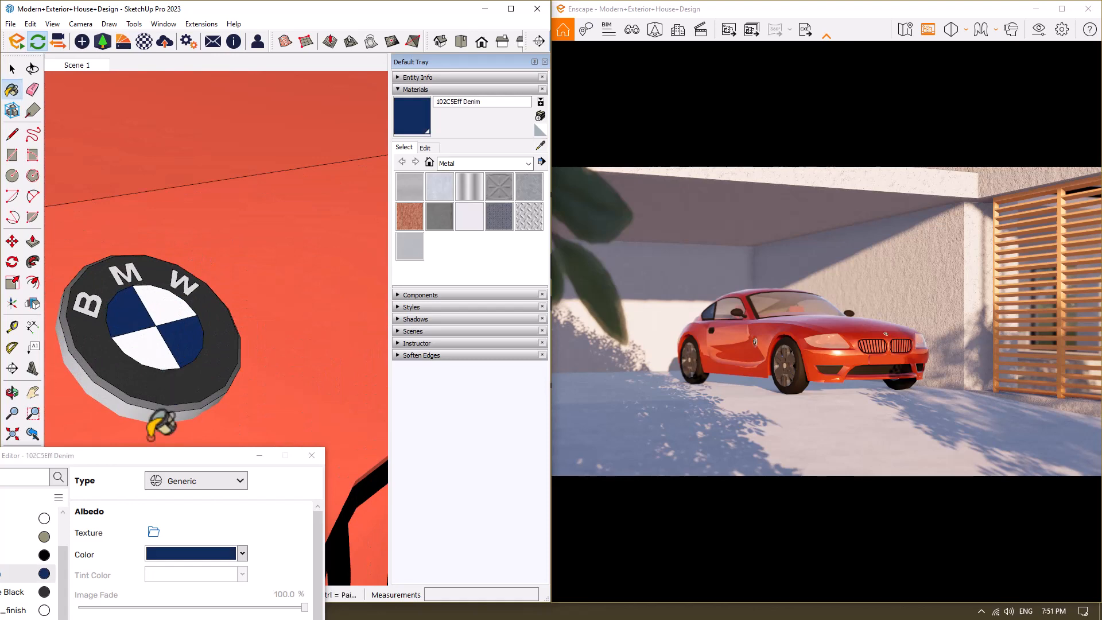
- Set the badge's blue material to 2% roughness and 44% metallic
{"action": "left_click_drag", "start_coordinate": [137, 458], "coordinate": [218, 184]}
{"action": "left_click", "coordinate": [366, 509]}
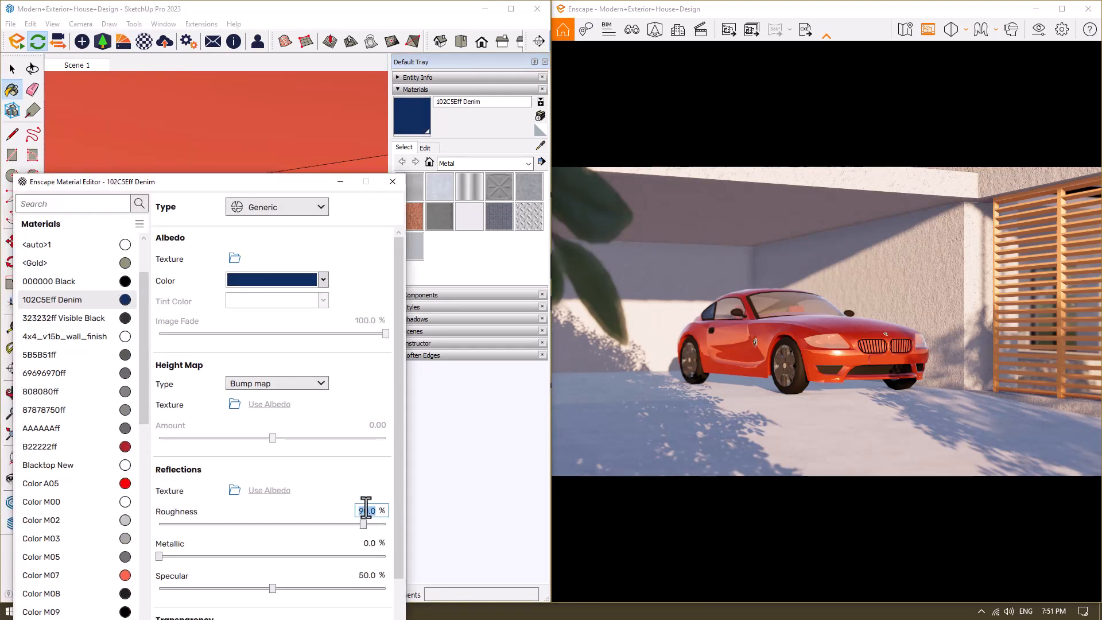
{"action": "type", "text": "2"}
{"action": "key", "text": "Return"}
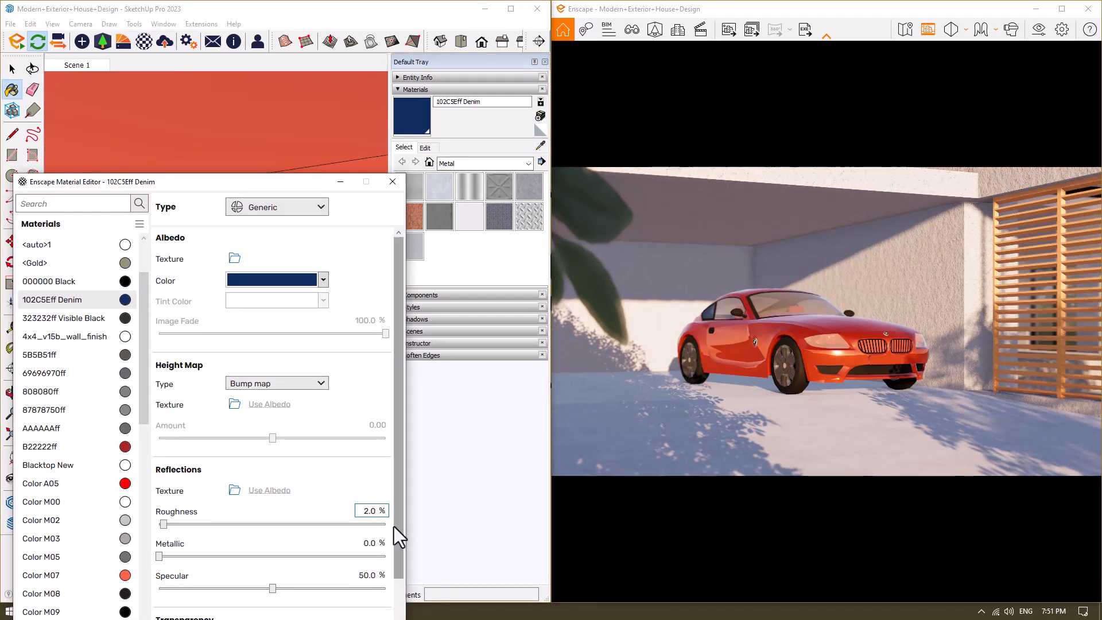
{"action": "left_click", "coordinate": [368, 543]}
{"action": "type", "text": "4"}
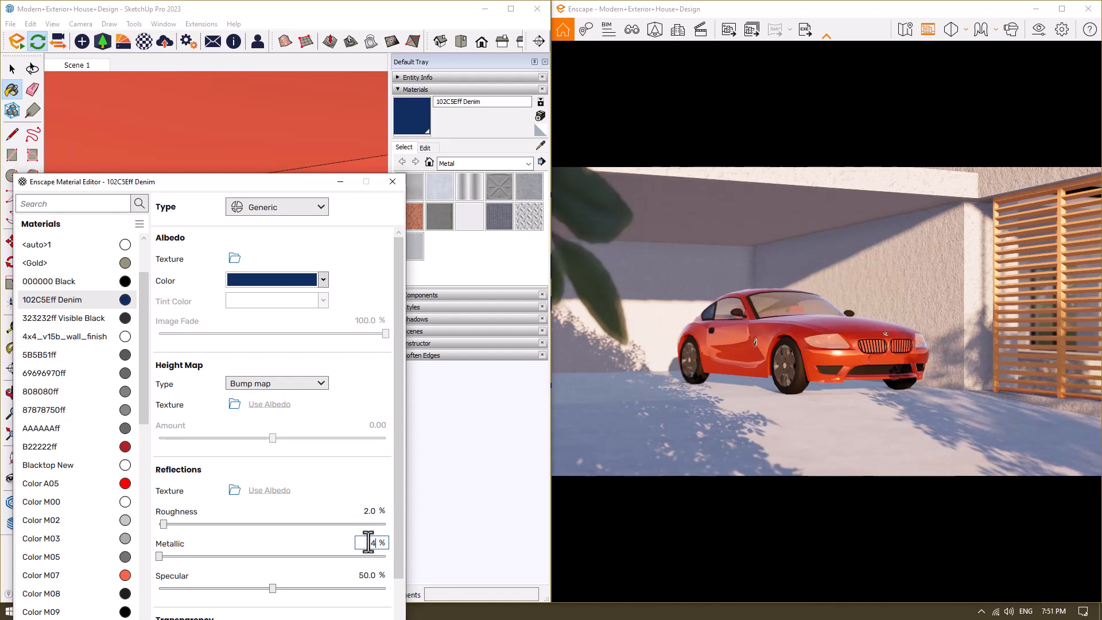
{"action": "type", "text": "4"}
{"action": "key", "text": "Return"}
- Change the albedo color of the badge's blue material to a bright sky blue
{"action": "left_click", "coordinate": [313, 281]}
{"action": "left_click", "coordinate": [346, 483]}
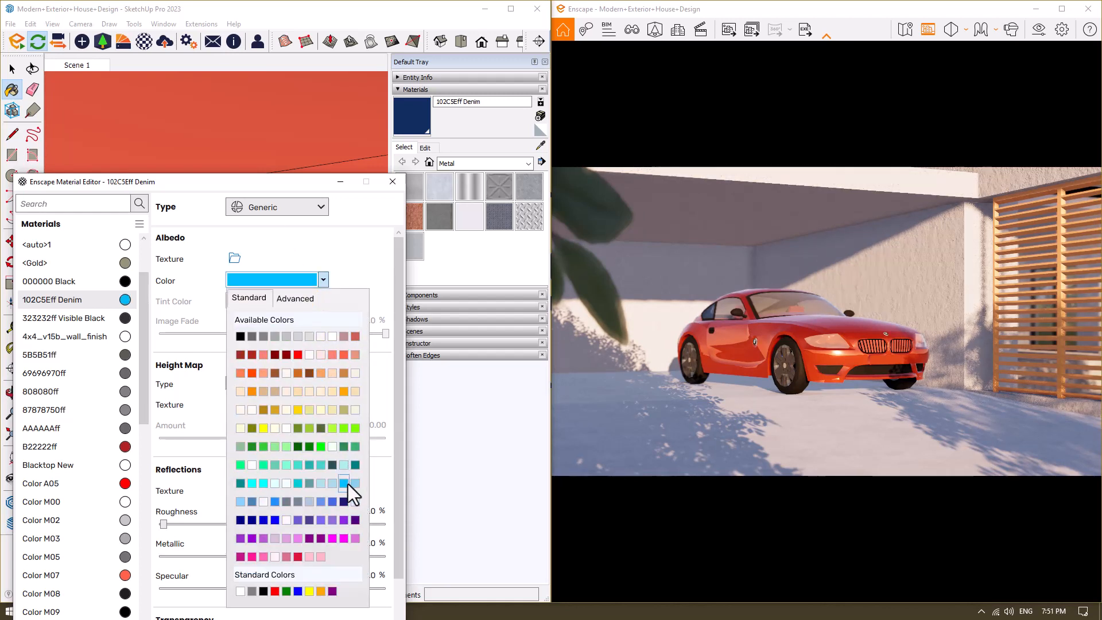
{"action": "left_click_drag", "start_coordinate": [288, 188], "coordinate": [195, 545]}
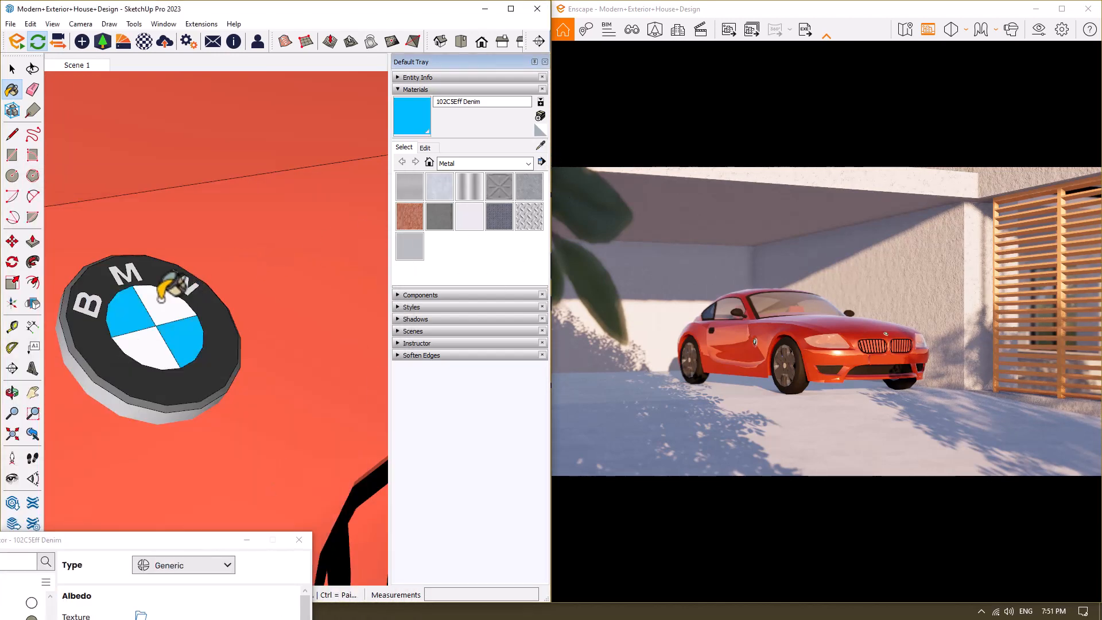
- Sample the dark outer ring material from the hood badge to load it for editing
{"action": "left_click", "coordinate": [540, 145]}
{"action": "left_click", "coordinate": [225, 359]}
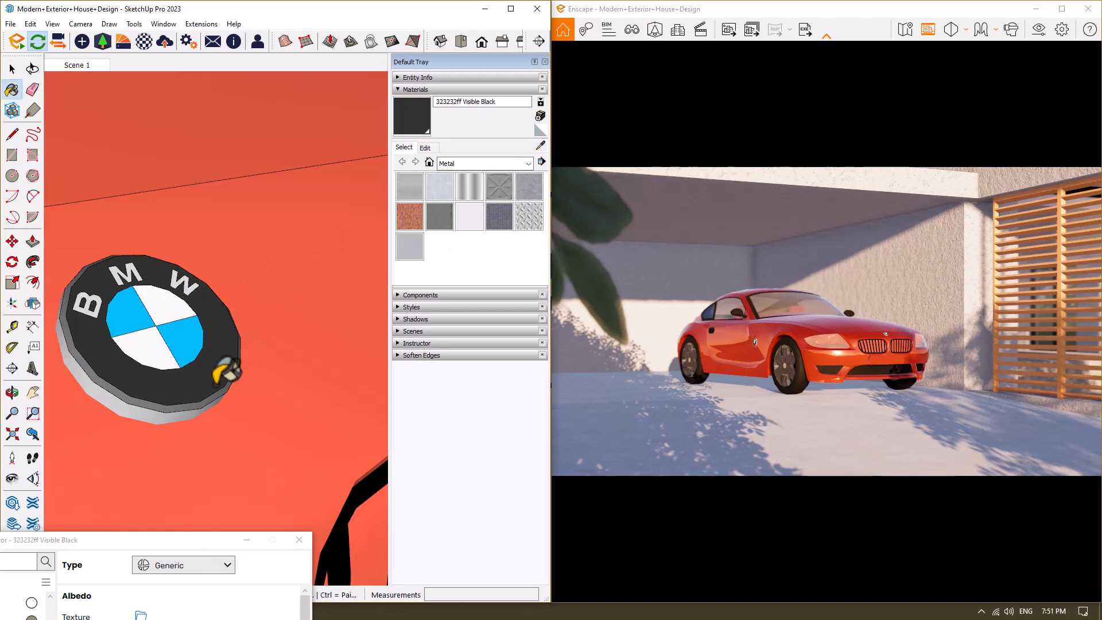
{"action": "left_click_drag", "start_coordinate": [152, 540], "coordinate": [277, 141]}
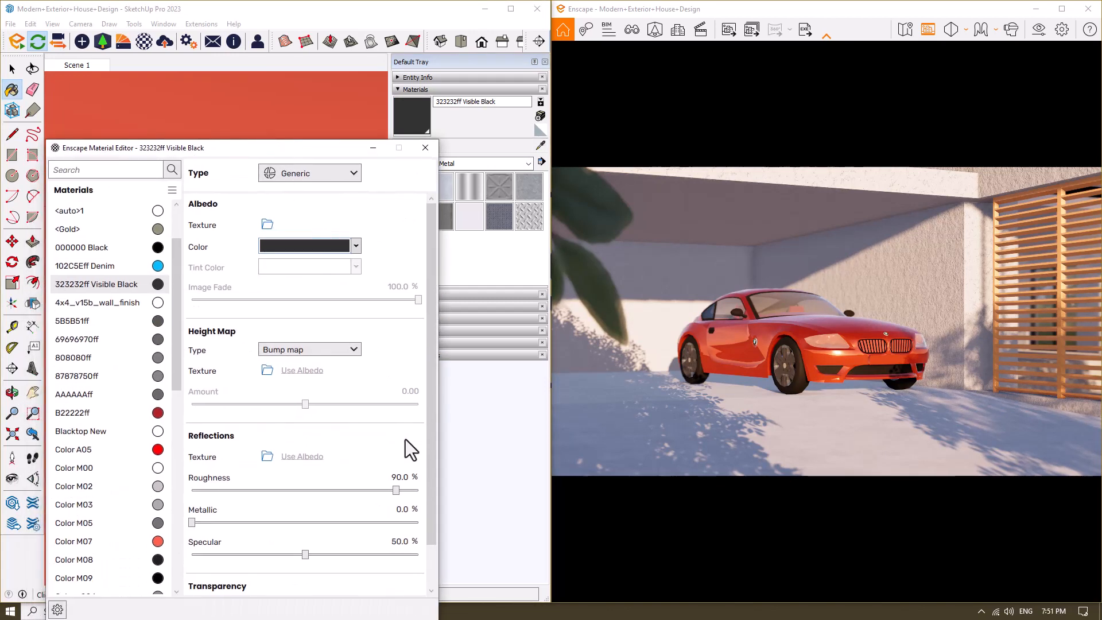
- Set the badge's dark ring material to 2% roughness, 88% metallic and 88% specular
{"action": "left_click", "coordinate": [401, 476]}
{"action": "left_click", "coordinate": [404, 509]}
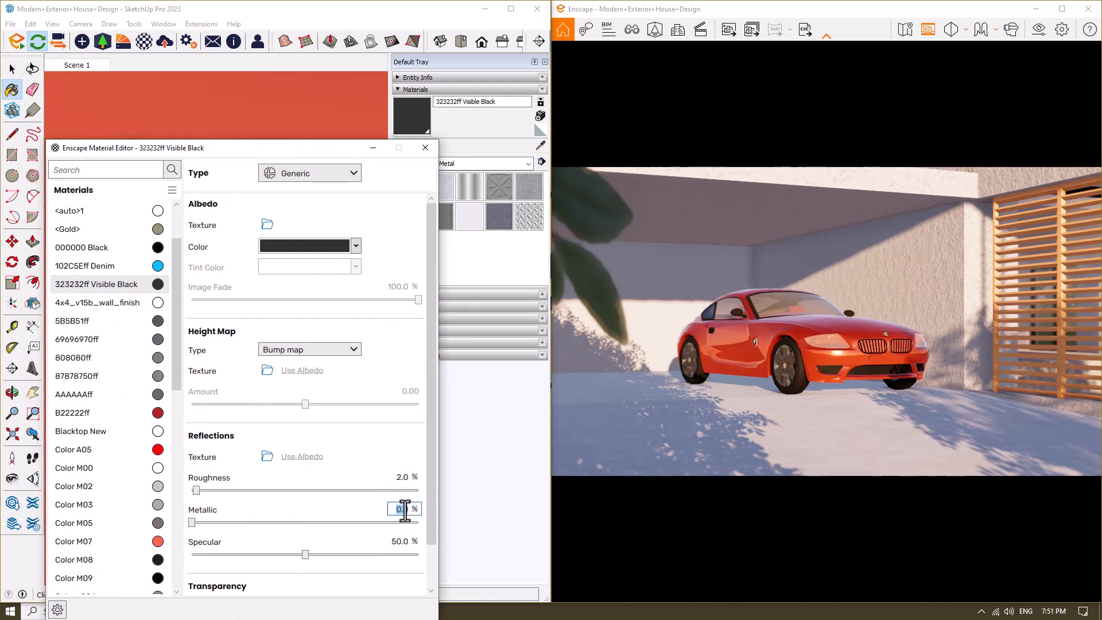
{"action": "type", "text": "88"}
{"action": "left_click", "coordinate": [404, 541]}
{"action": "type", "text": "88"}
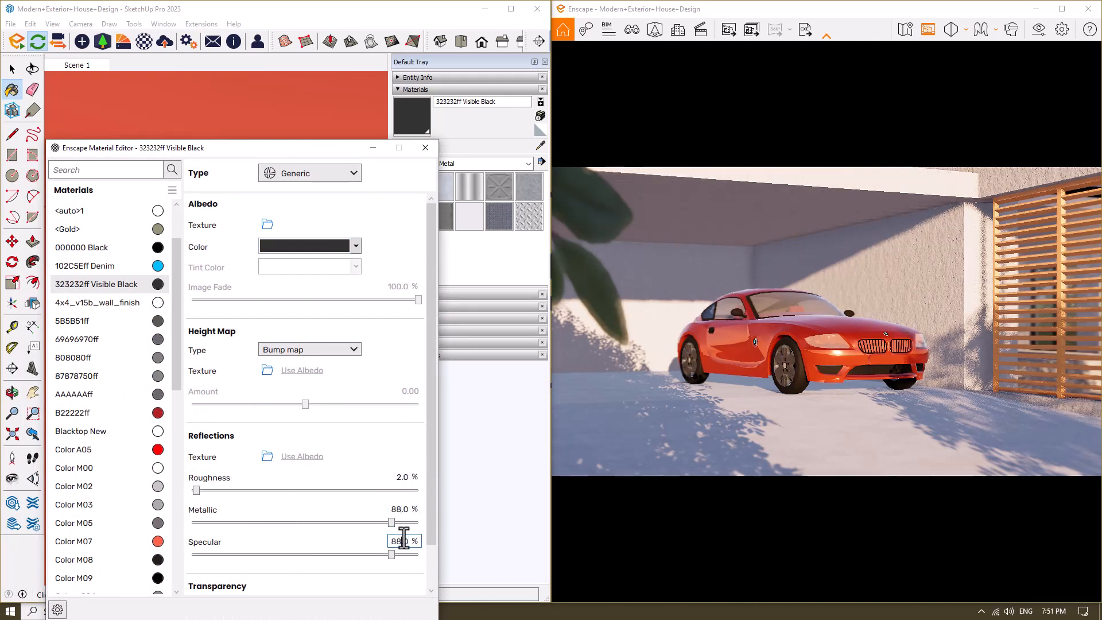
{"action": "key", "text": "Return"}
- Sample the grey rim material from the car's front wheel to load it for editing
{"action": "left_click_drag", "start_coordinate": [309, 156], "coordinate": [212, 425]}
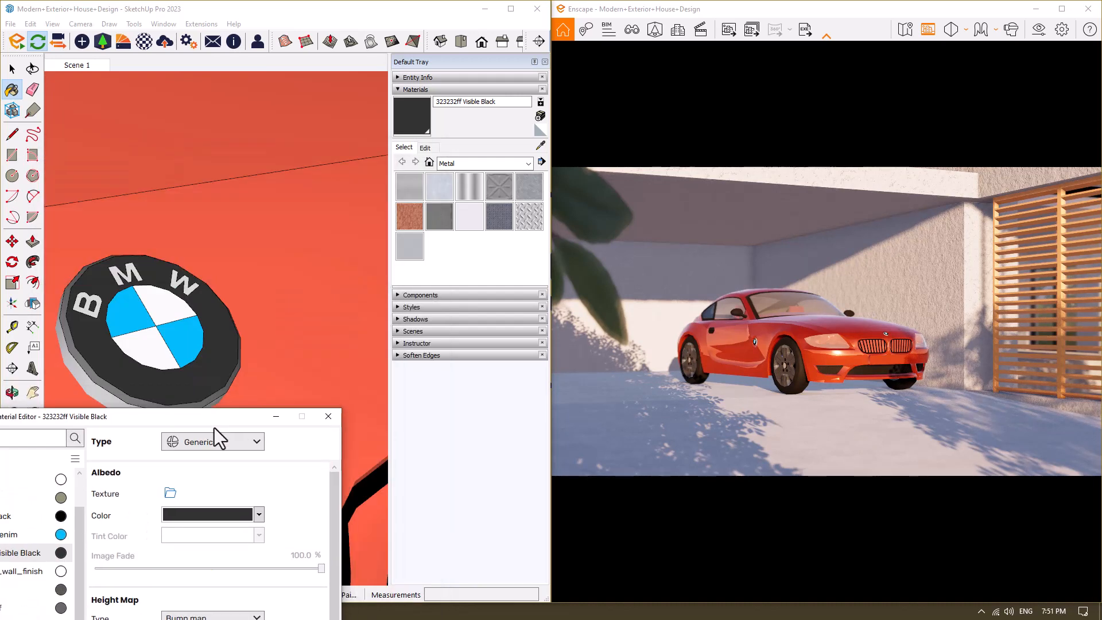
{"action": "scroll", "coordinate": [285, 247], "scroll_direction": "down", "scroll_amount": 8}
{"action": "scroll", "coordinate": [285, 247], "scroll_direction": "down", "scroll_amount": 10}
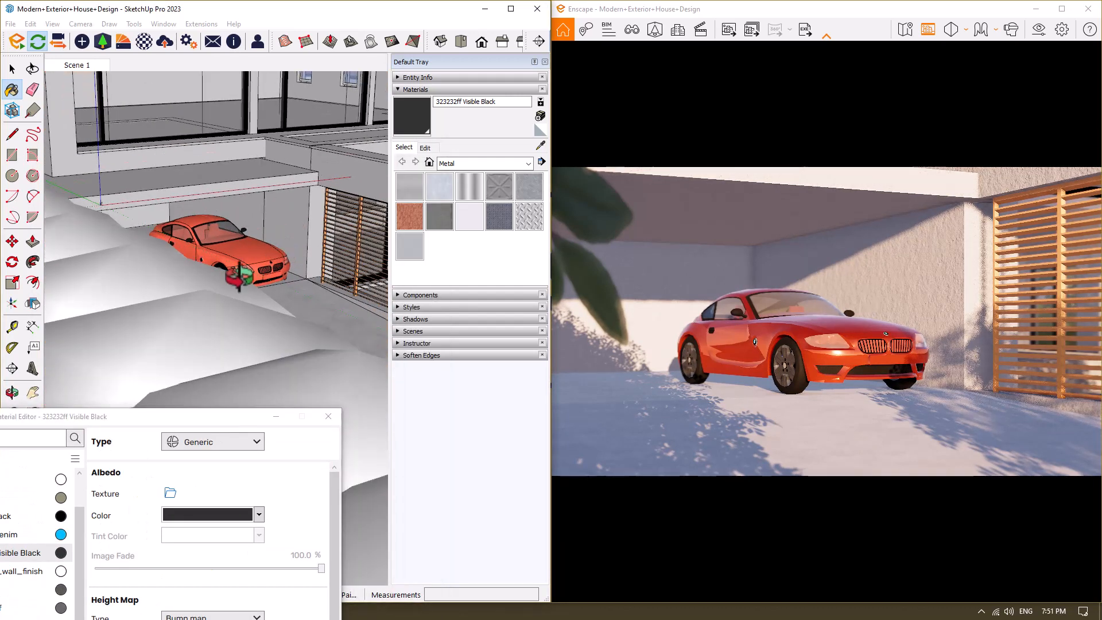
{"action": "scroll", "coordinate": [143, 223], "scroll_direction": "up", "scroll_amount": 5}
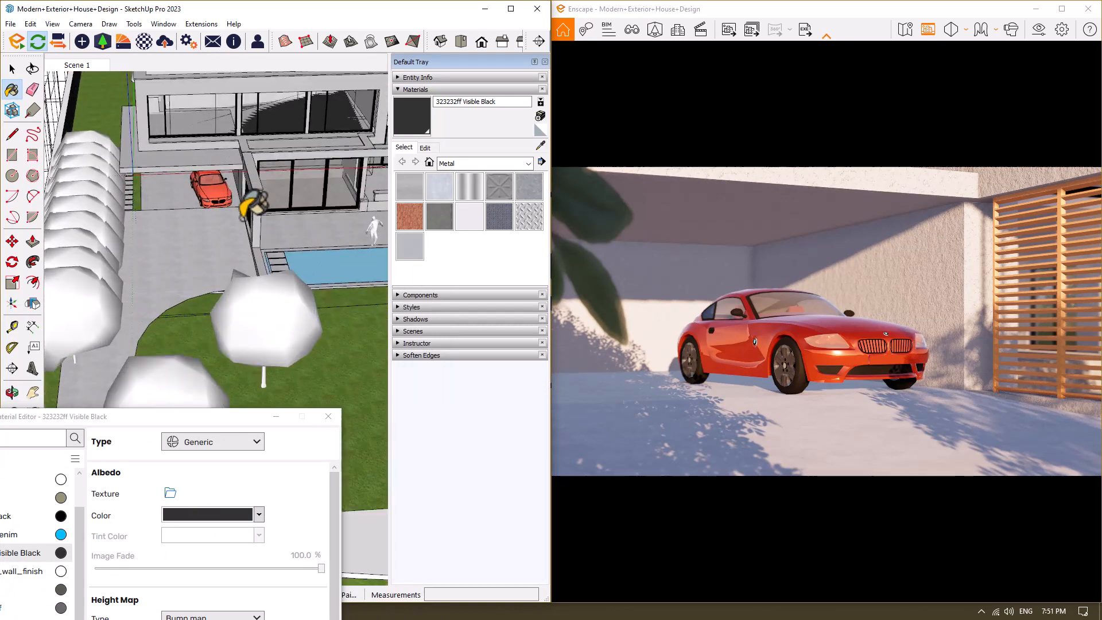
{"action": "key", "text": "space"}
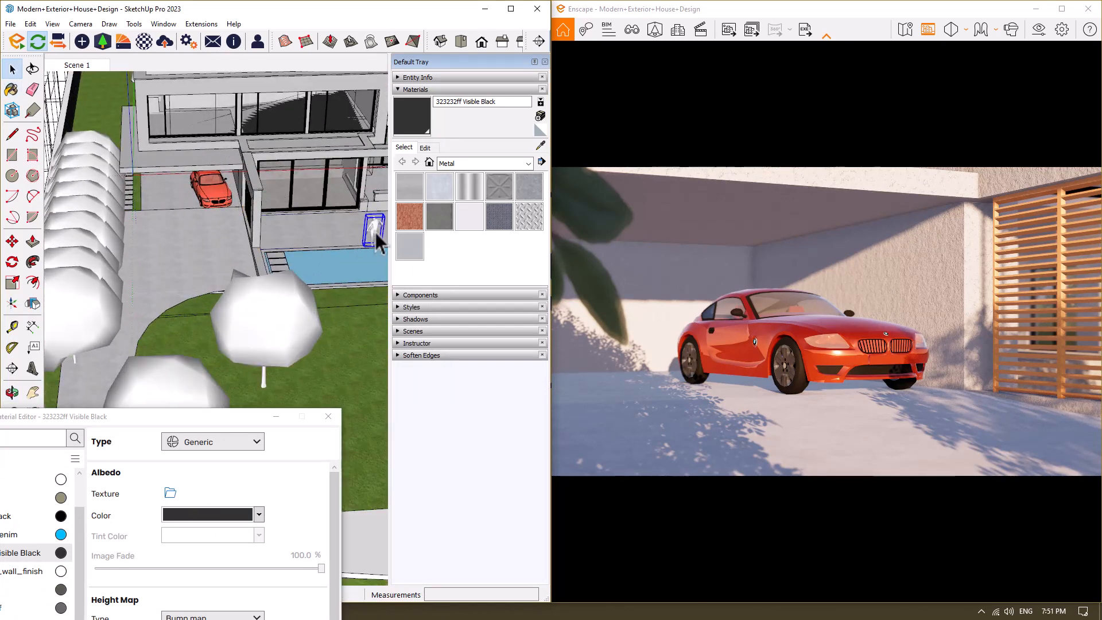
{"action": "scroll", "coordinate": [172, 195], "scroll_direction": "up", "scroll_amount": 5}
{"action": "scroll", "coordinate": [117, 227], "scroll_direction": "down", "scroll_amount": 2}
{"action": "scroll", "coordinate": [215, 197], "scroll_direction": "up", "scroll_amount": 10}
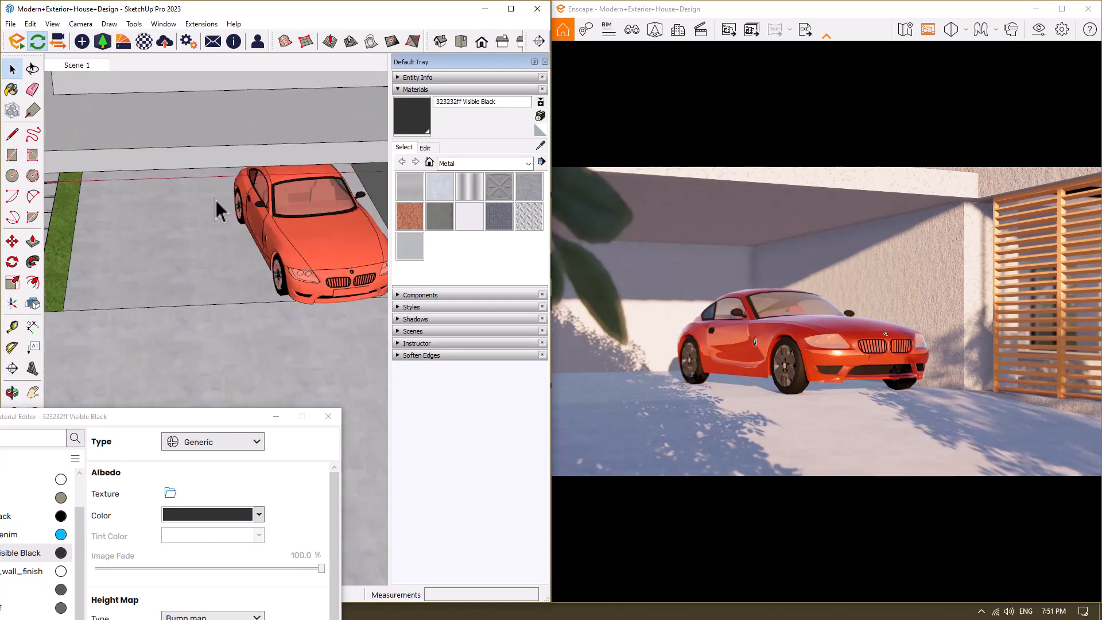
{"action": "mouse_move", "coordinate": [288, 293]}
{"action": "middle_mouse_down"}
{"action": "mouse_move", "coordinate": [303, 202]}
{"action": "mouse_move", "coordinate": [484, 182]}
{"action": "mouse_move", "coordinate": [494, 197]}
{"action": "mouse_move", "coordinate": [388, 179]}
{"action": "middle_mouse_up"}
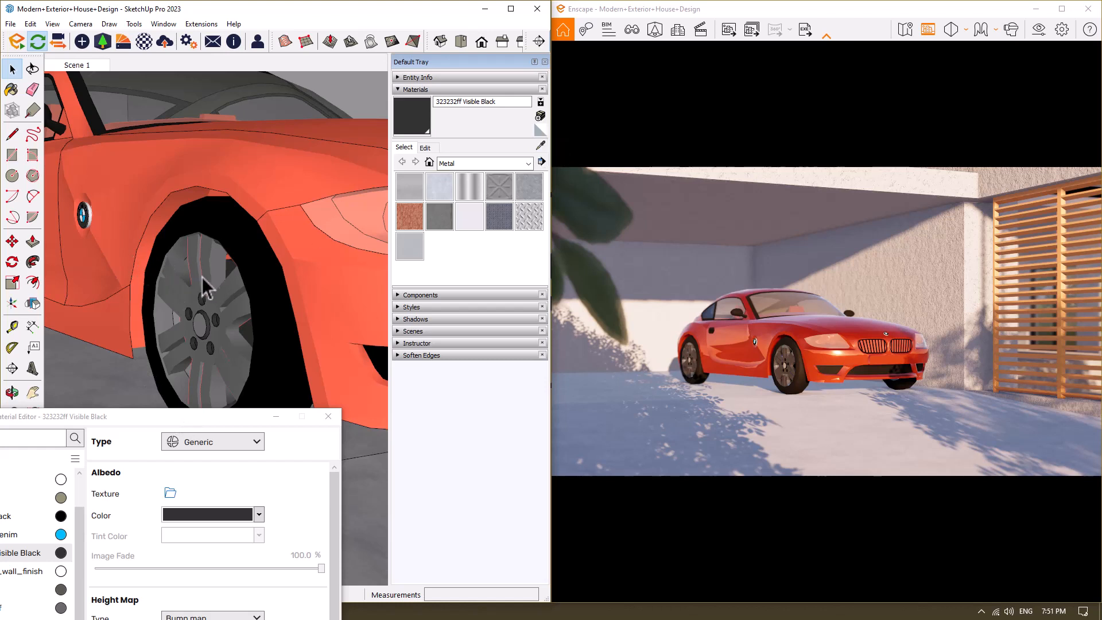
{"action": "left_click", "coordinate": [540, 146]}
{"action": "scroll", "coordinate": [310, 241], "scroll_direction": "up", "scroll_amount": 5}
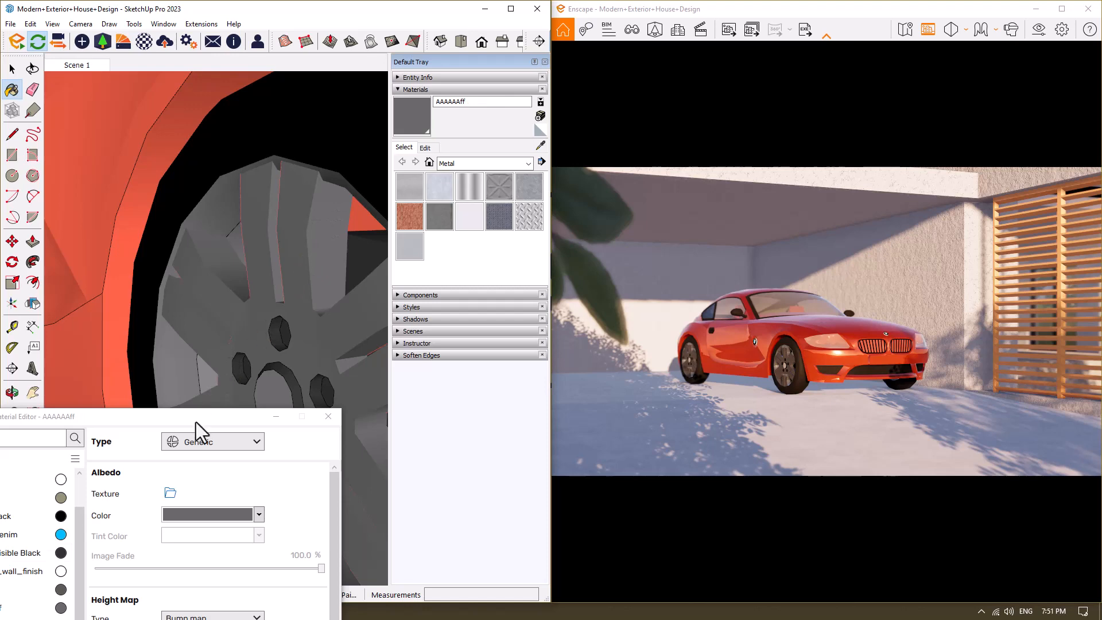
- Try white, light grey and black as the wheel rim material's albedo color and return it to dark grey
{"action": "left_click_drag", "start_coordinate": [197, 419], "coordinate": [290, 136]}
{"action": "left_click", "coordinate": [336, 235]}
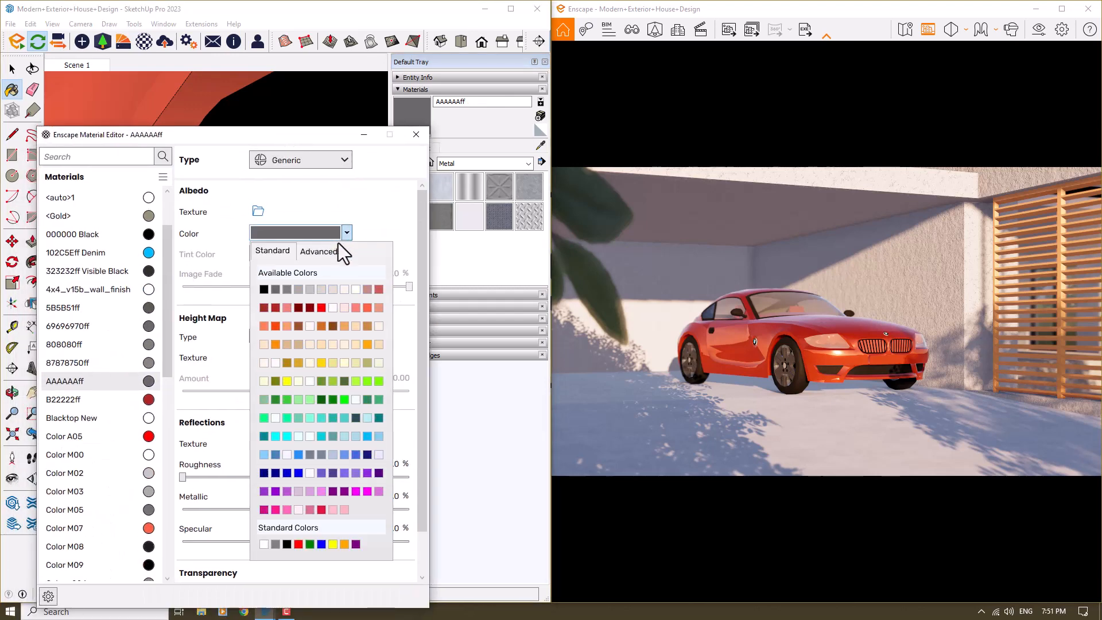
{"action": "left_click", "coordinate": [354, 292]}
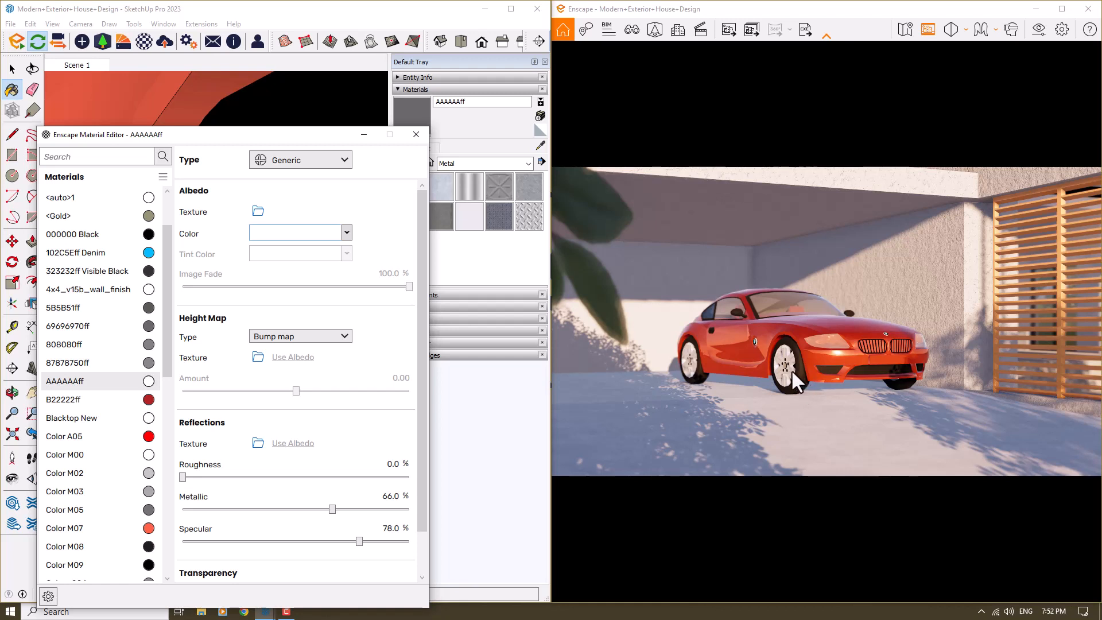
{"action": "left_click", "coordinate": [340, 232]}
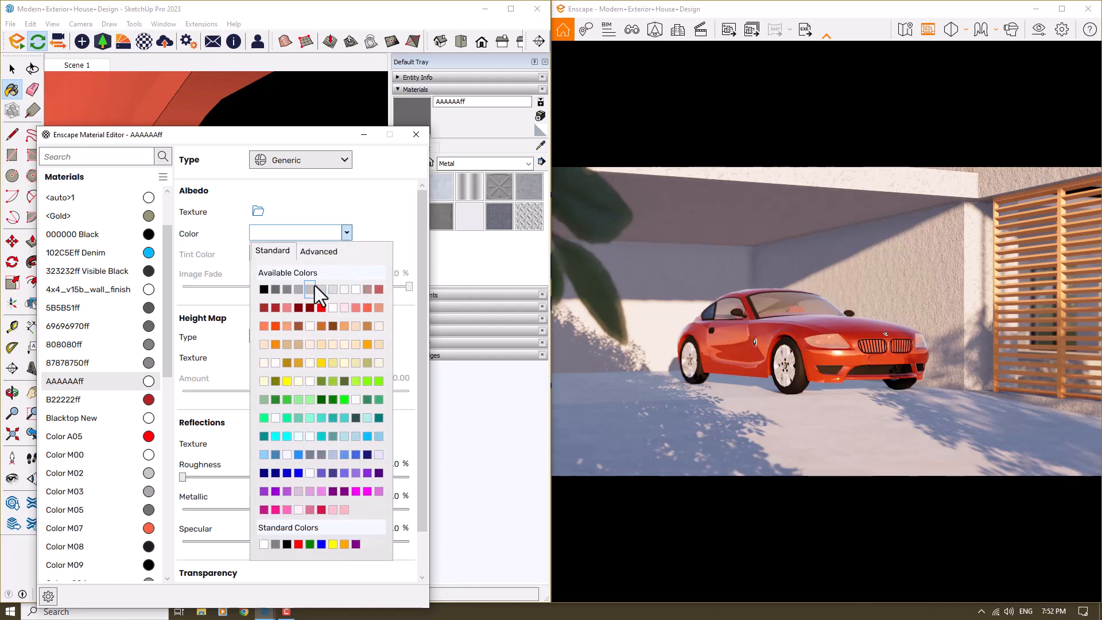
{"action": "left_click", "coordinate": [310, 288]}
{"action": "left_click", "coordinate": [338, 233]}
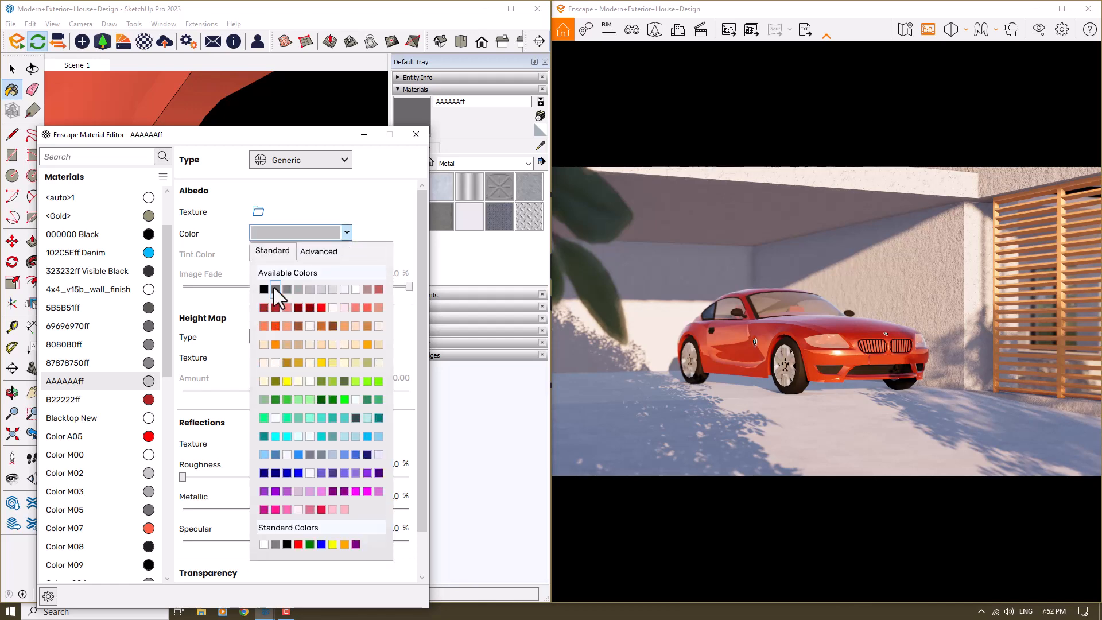
{"action": "left_click", "coordinate": [263, 289]}
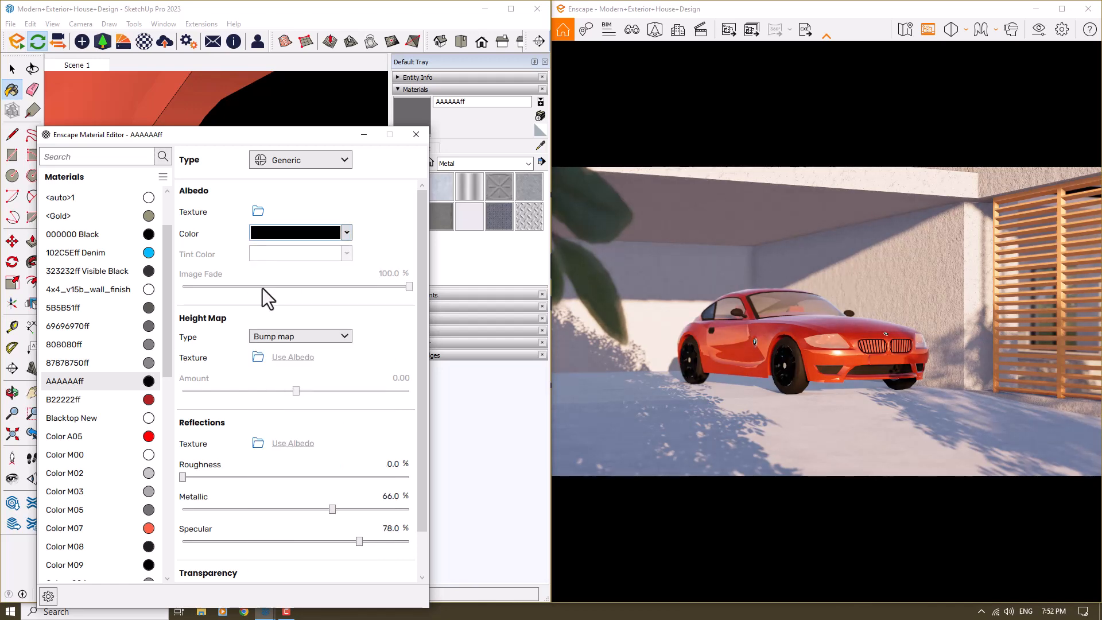
{"action": "left_click", "coordinate": [344, 233]}
{"action": "left_click", "coordinate": [277, 287]}
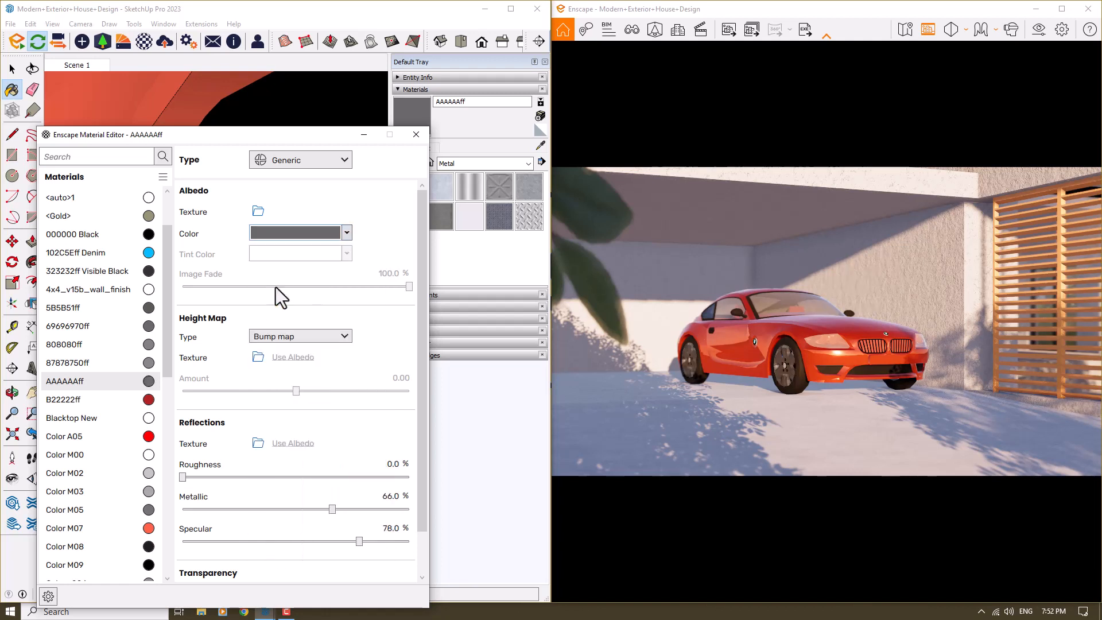
- Set the wheel rim material's metallic to 88%
{"action": "left_click", "coordinate": [392, 496]}
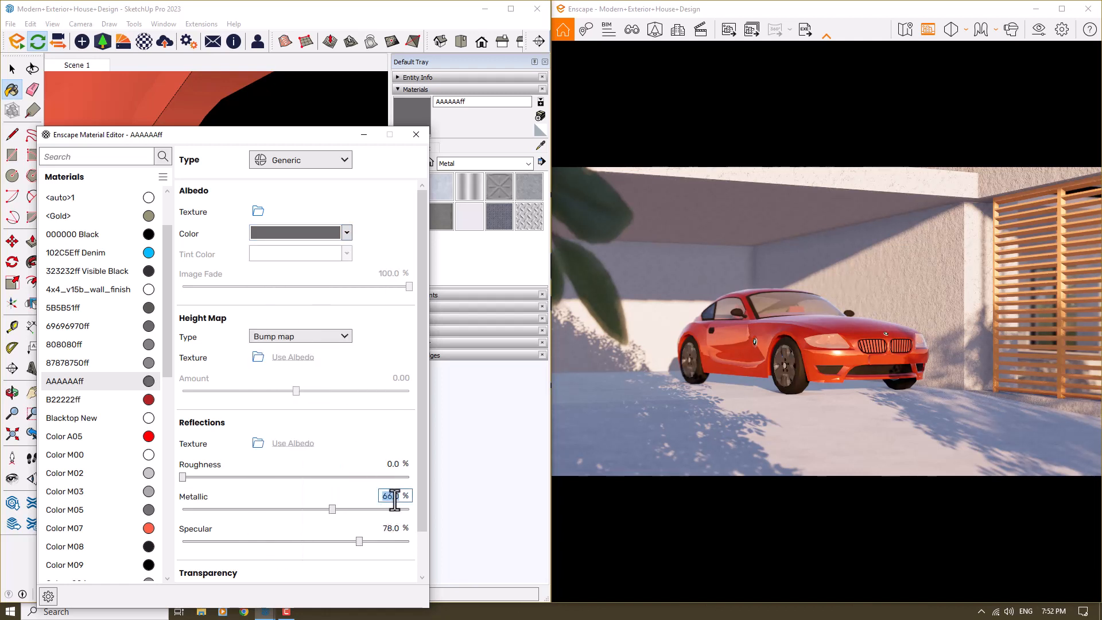
{"action": "key", "text": "Return"}
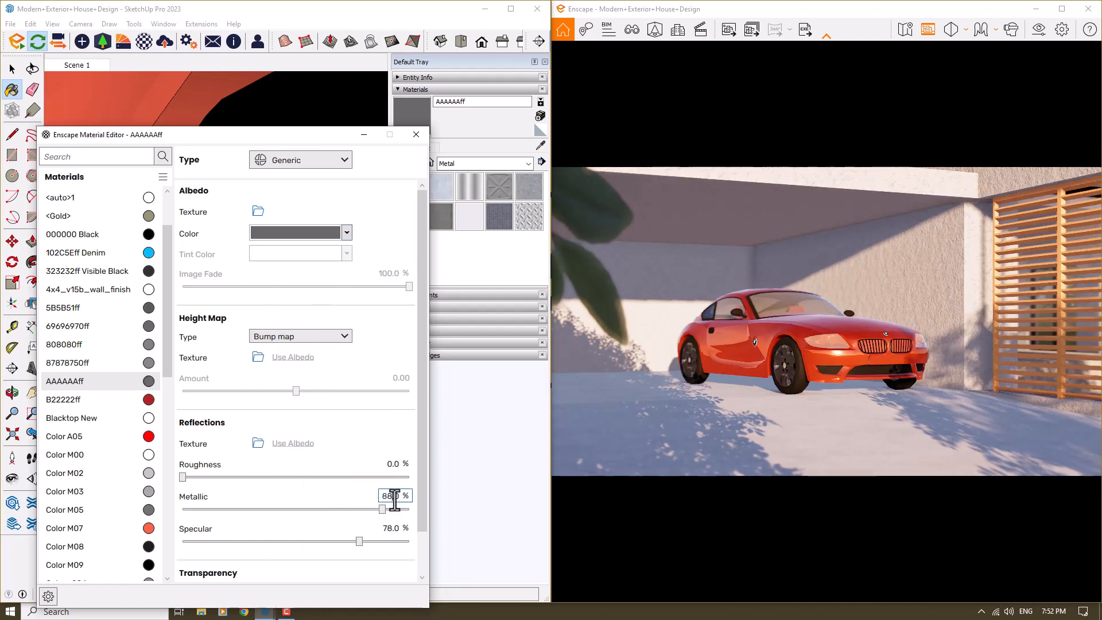
{"action": "left_click_drag", "start_coordinate": [313, 137], "coordinate": [122, 537]}
- Sample the car body's red paint material and change its albedo color to dark grey
{"action": "scroll", "coordinate": [151, 373], "scroll_direction": "down", "scroll_amount": 5}
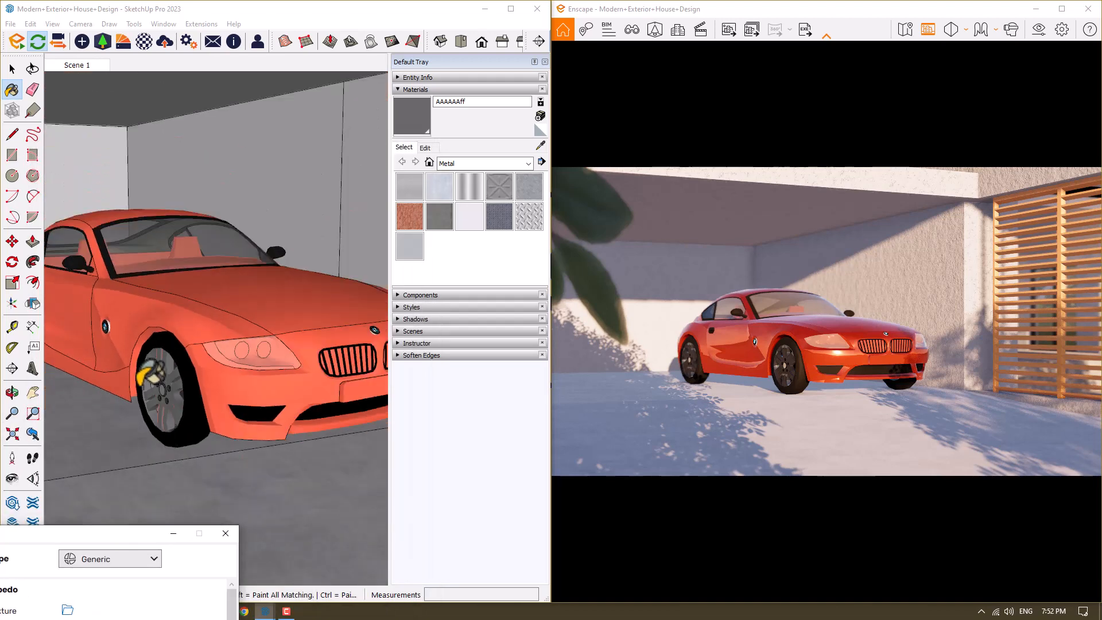
{"action": "scroll", "coordinate": [284, 361], "scroll_direction": "up", "scroll_amount": 3}
{"action": "mouse_move", "coordinate": [310, 341]}
{"action": "middle_mouse_down"}
{"action": "mouse_move", "coordinate": [309, 356]}
{"action": "mouse_move", "coordinate": [320, 356]}
{"action": "middle_mouse_up"}
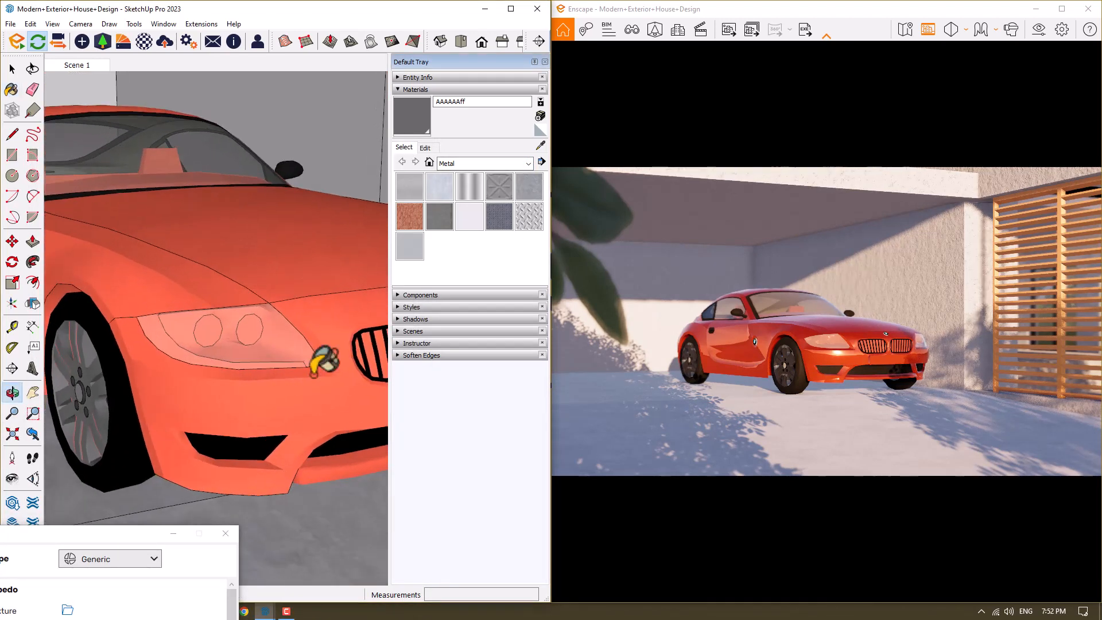
{"action": "left_click", "coordinate": [540, 146]}
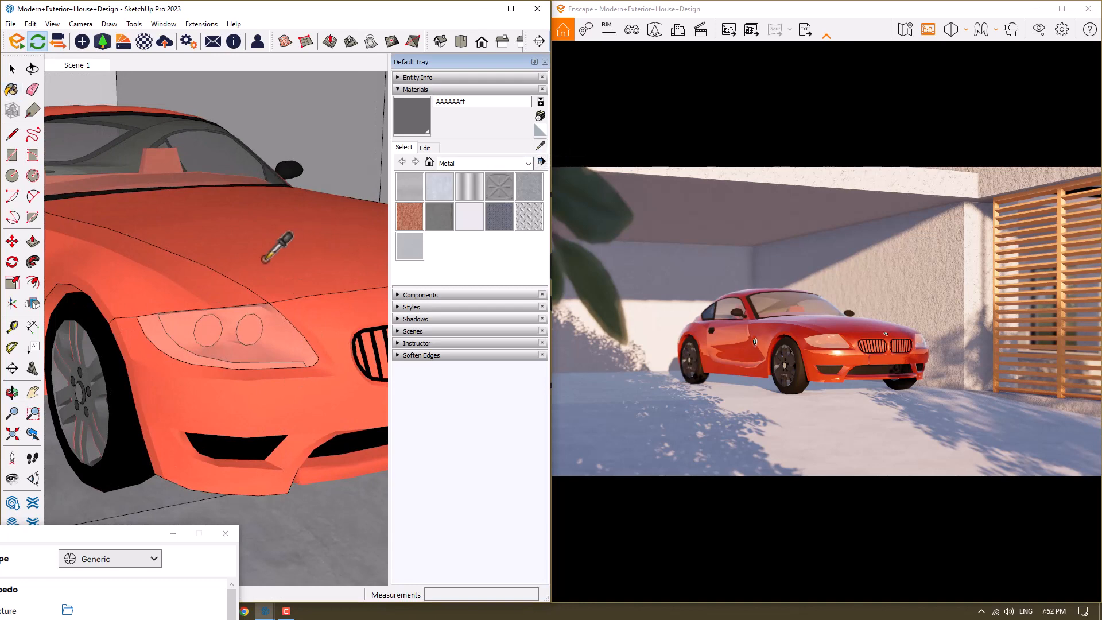
{"action": "left_click", "coordinate": [262, 262]}
{"action": "left_click_drag", "start_coordinate": [79, 535], "coordinate": [339, 77]}
{"action": "left_click", "coordinate": [416, 176]}
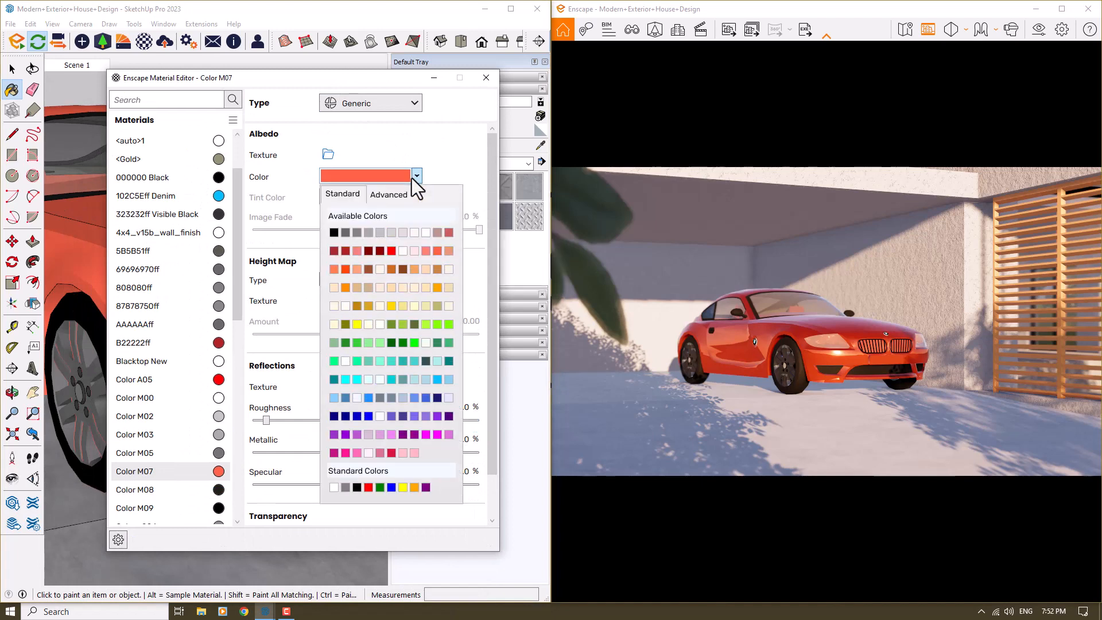
{"action": "left_click", "coordinate": [350, 232]}
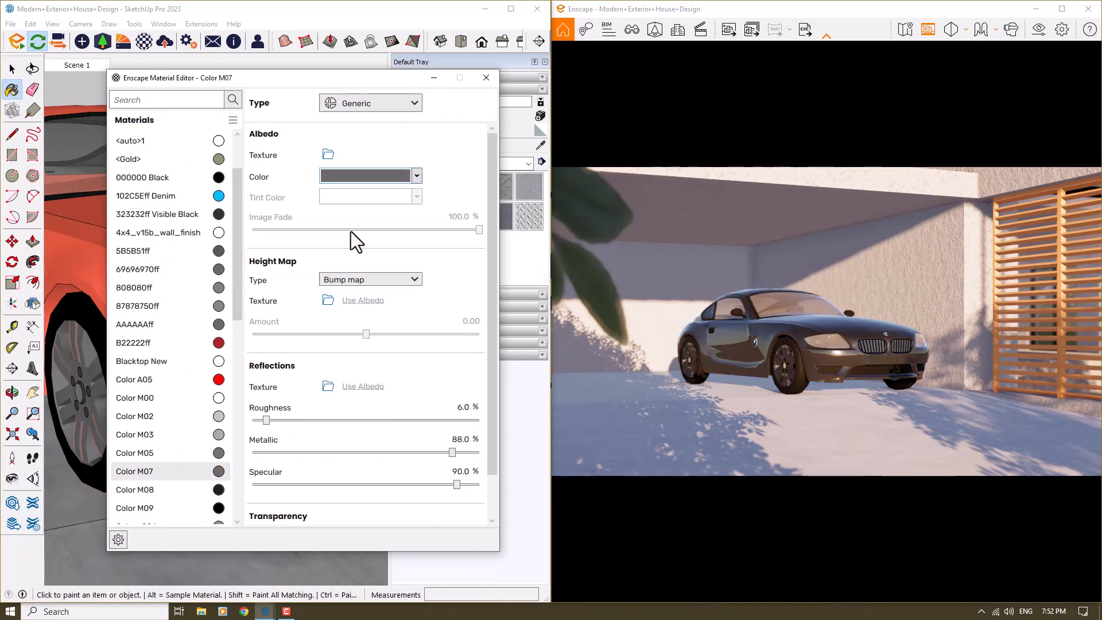
- Raise the Enscape rendering quality from the visual settings to High
{"action": "left_click", "coordinate": [1039, 29]}
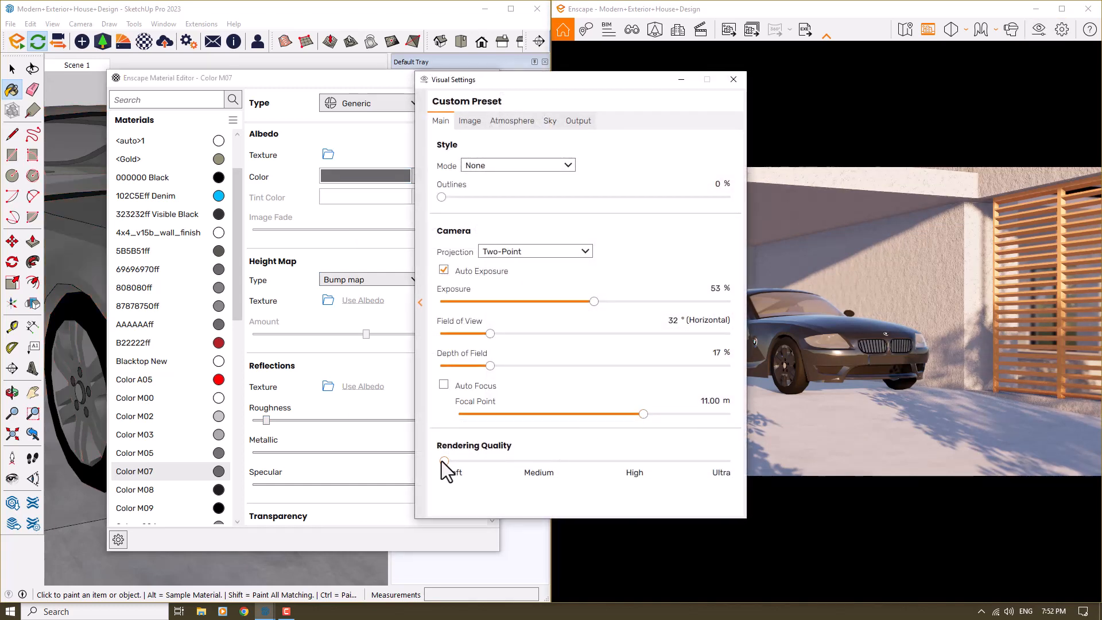
{"action": "left_click_drag", "start_coordinate": [442, 462], "coordinate": [634, 460]}
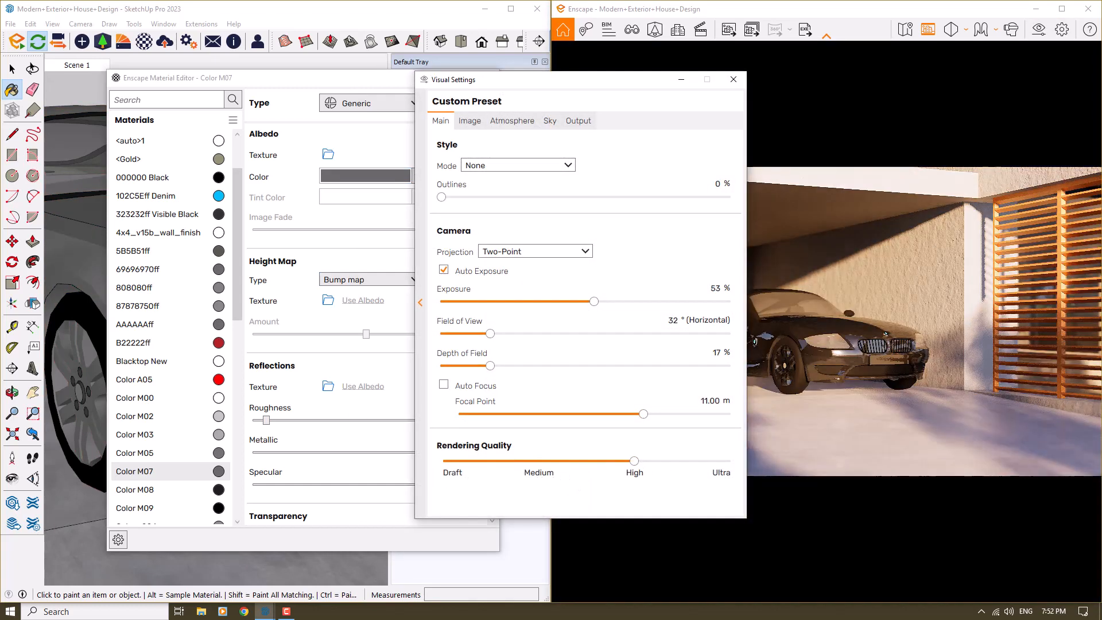
{"action": "left_click", "coordinate": [734, 79]}
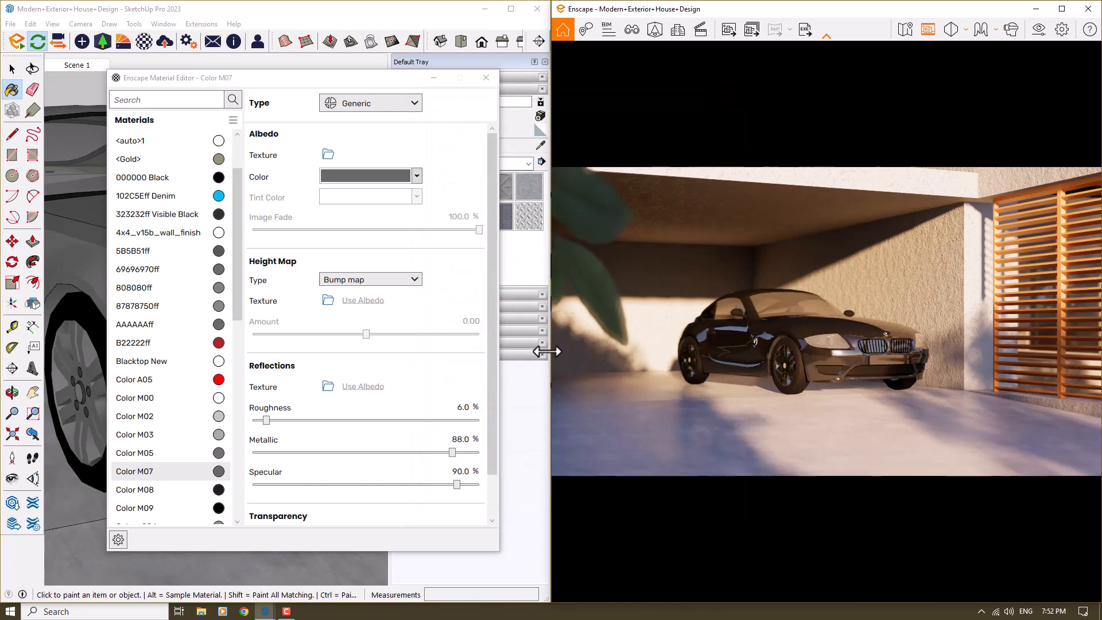
- Try 0%, 22% and 16% roughness on the car body paint
{"action": "left_click", "coordinate": [455, 408]}
{"action": "type", "text": "0"}
{"action": "key", "text": "Return"}
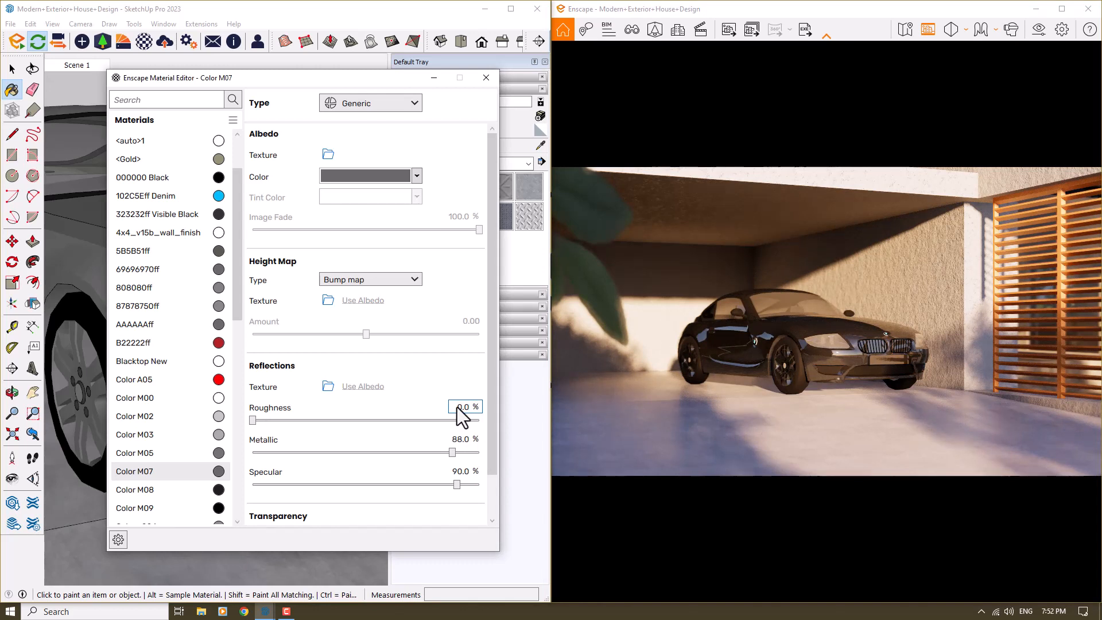
{"action": "left_click_drag", "start_coordinate": [462, 408], "coordinate": [494, 409]}
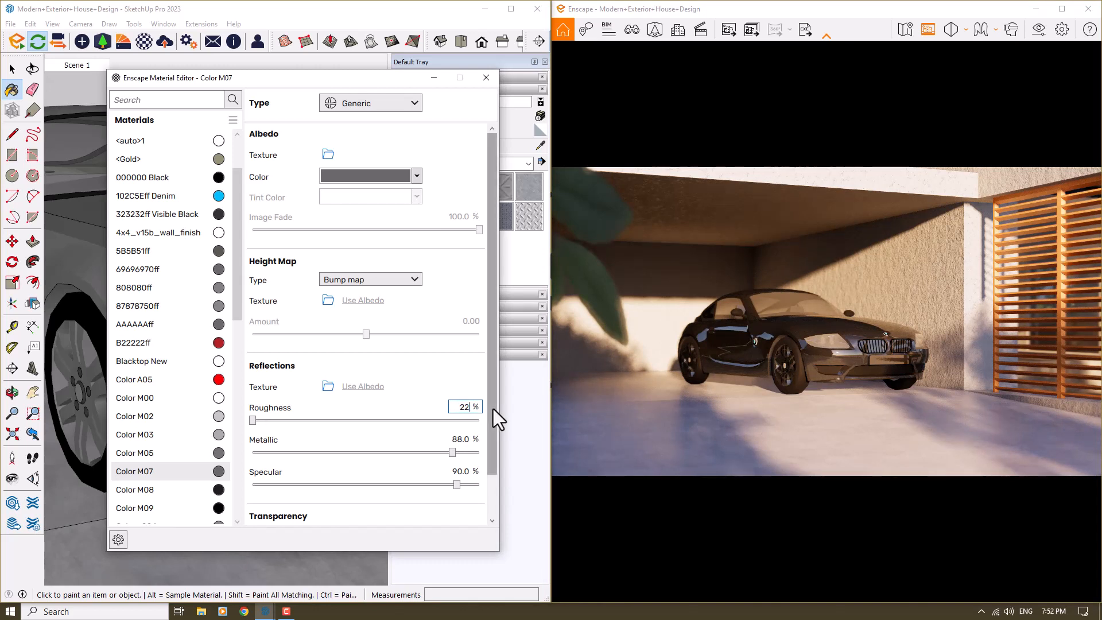
{"action": "type", "text": "22"}
{"action": "key", "text": "Return"}
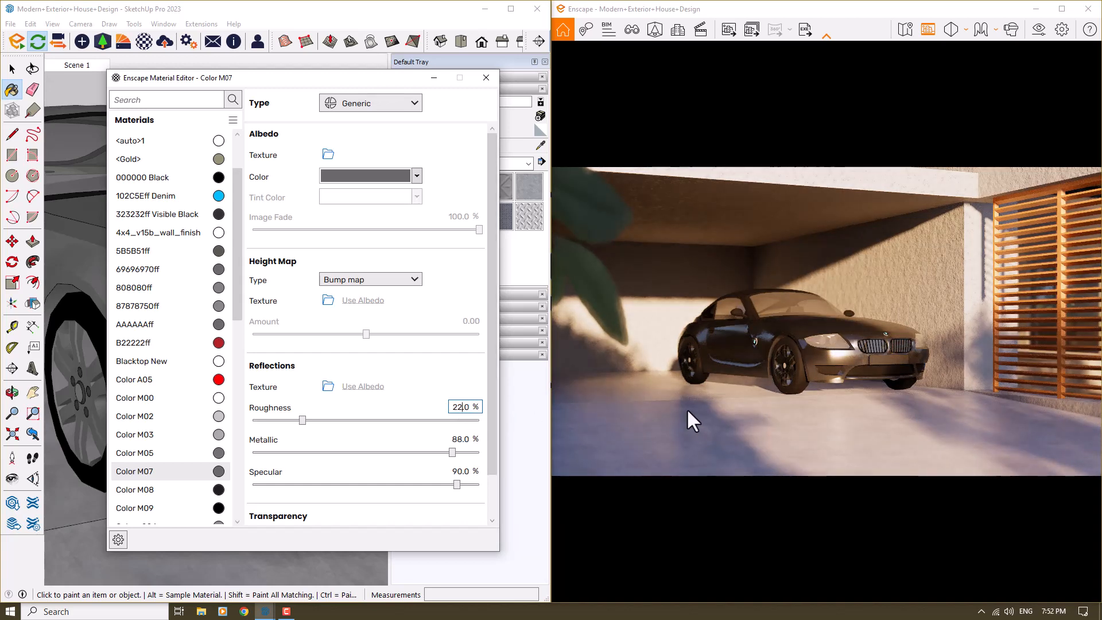
{"action": "left_click_drag", "start_coordinate": [451, 408], "coordinate": [488, 408]}
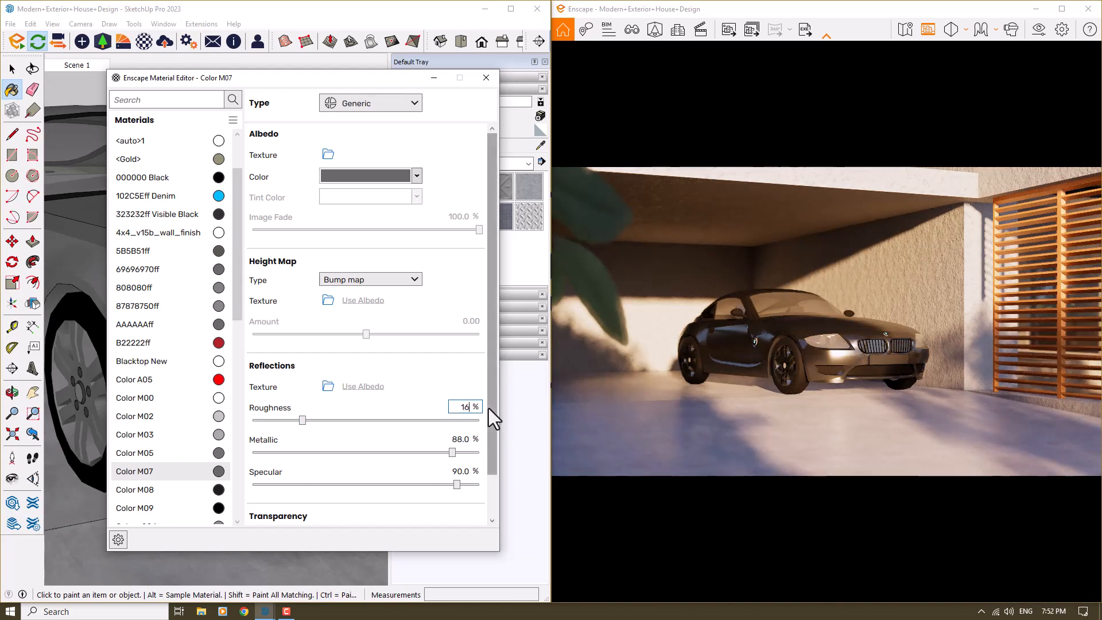
{"action": "type", "text": "16"}
{"action": "key", "text": "Return"}
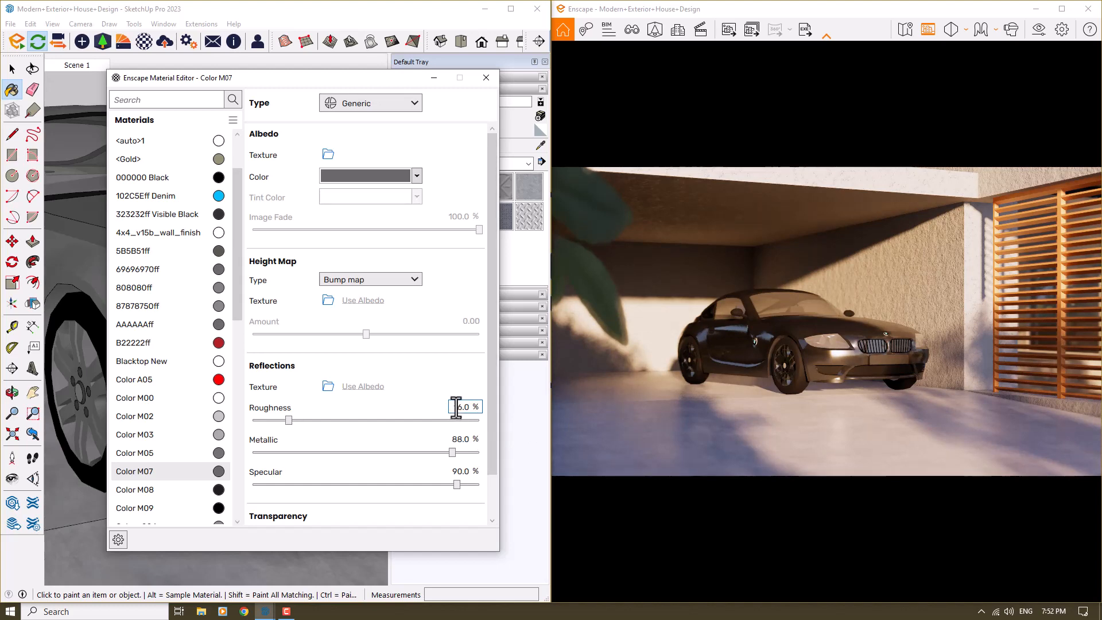
- Set the car body paint's roughness to 12% and its metallic to 72%
{"action": "left_click_drag", "start_coordinate": [452, 407], "coordinate": [494, 402]}
{"action": "type", "text": "12"}
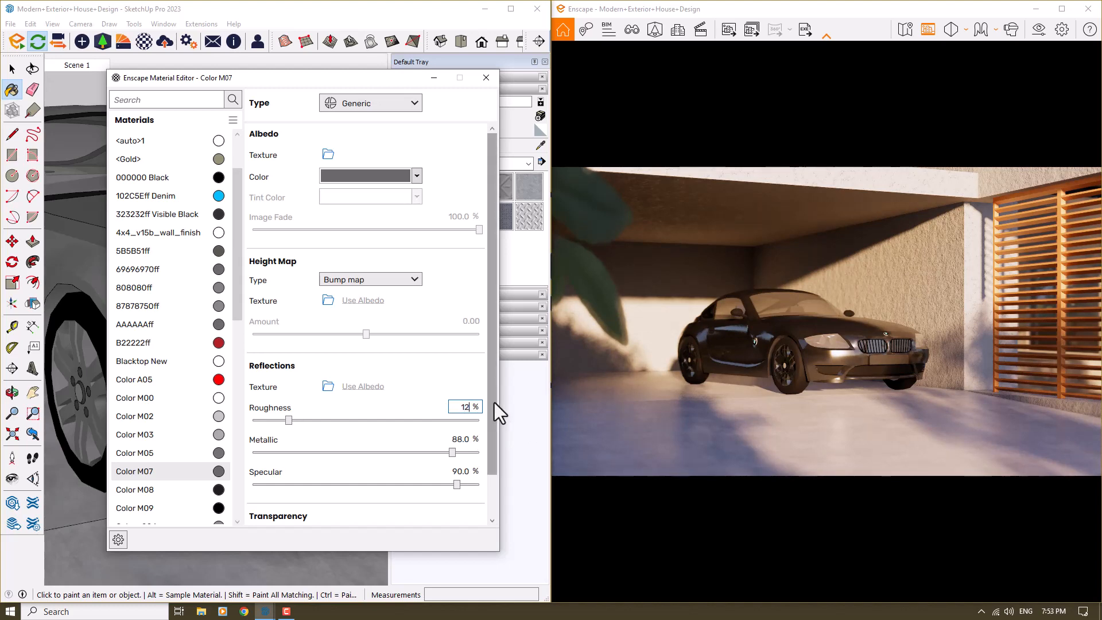
{"action": "key", "text": "Return"}
{"action": "left_click_drag", "start_coordinate": [451, 438], "coordinate": [463, 434]}
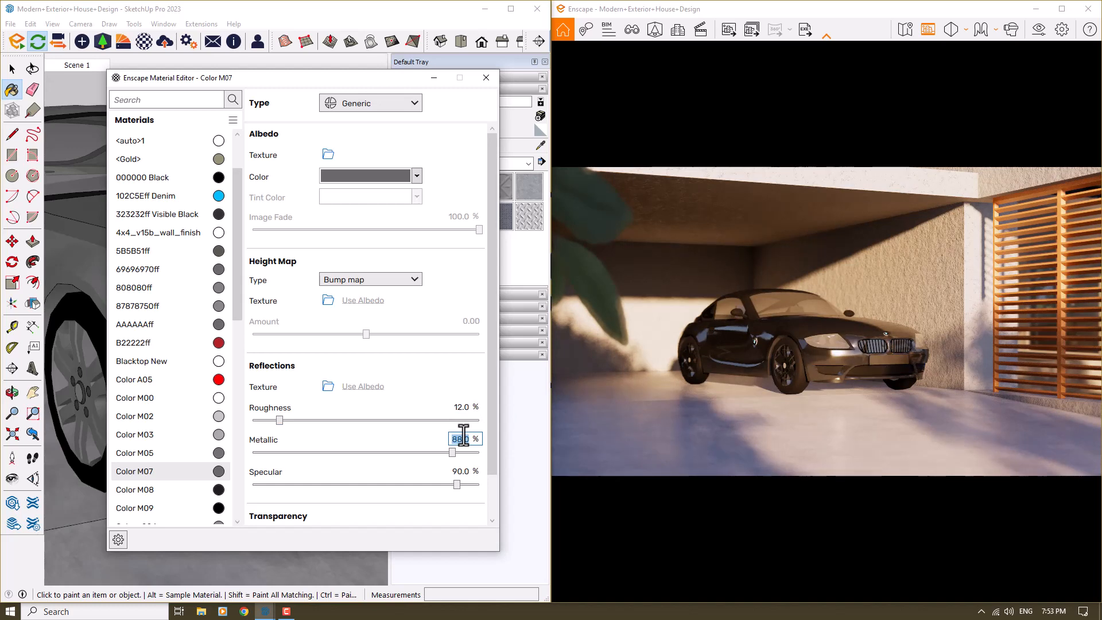
{"action": "key", "text": "Return"}
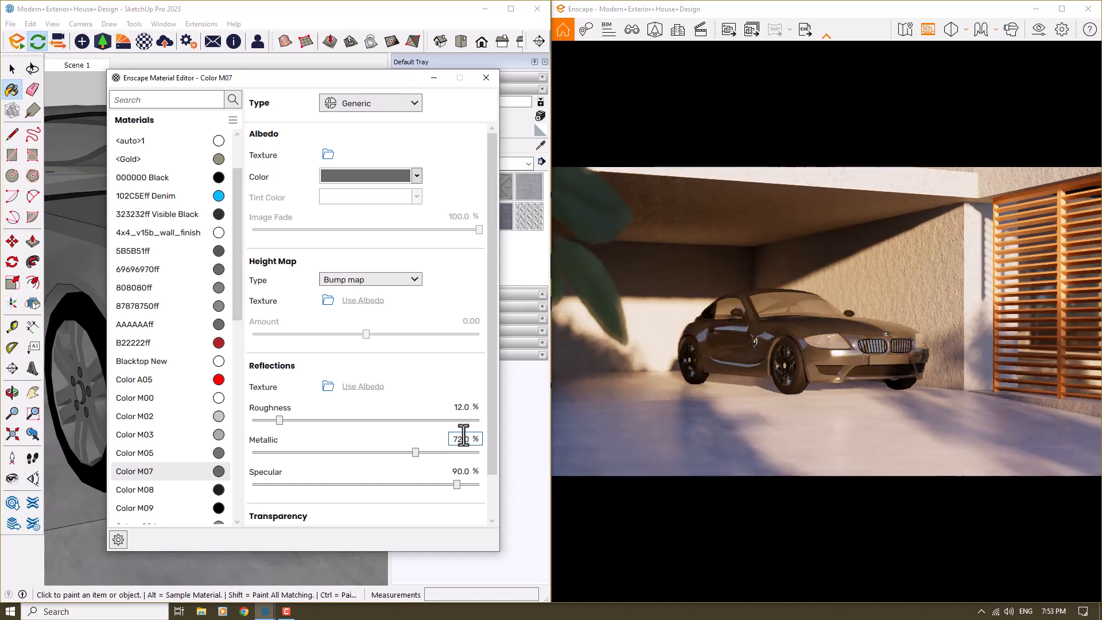
- Try black, white, coral red and medium grey as the body paint's albedo color and return it to dark grey
{"action": "left_click", "coordinate": [417, 176]}
{"action": "left_click", "coordinate": [333, 232]}
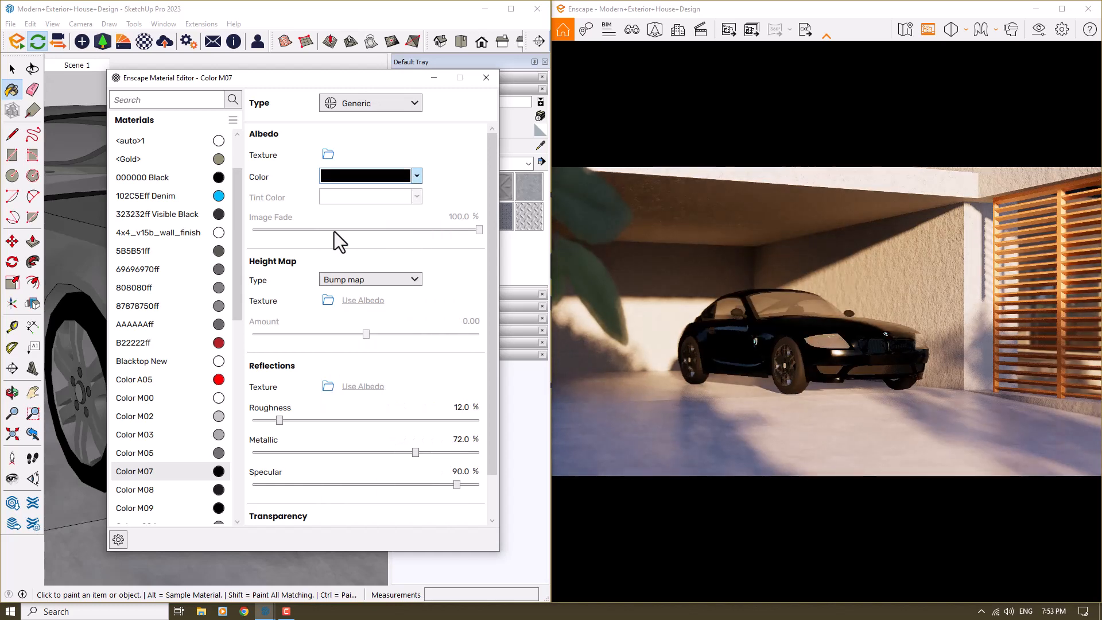
{"action": "left_click", "coordinate": [416, 176]}
{"action": "left_click", "coordinate": [421, 236]}
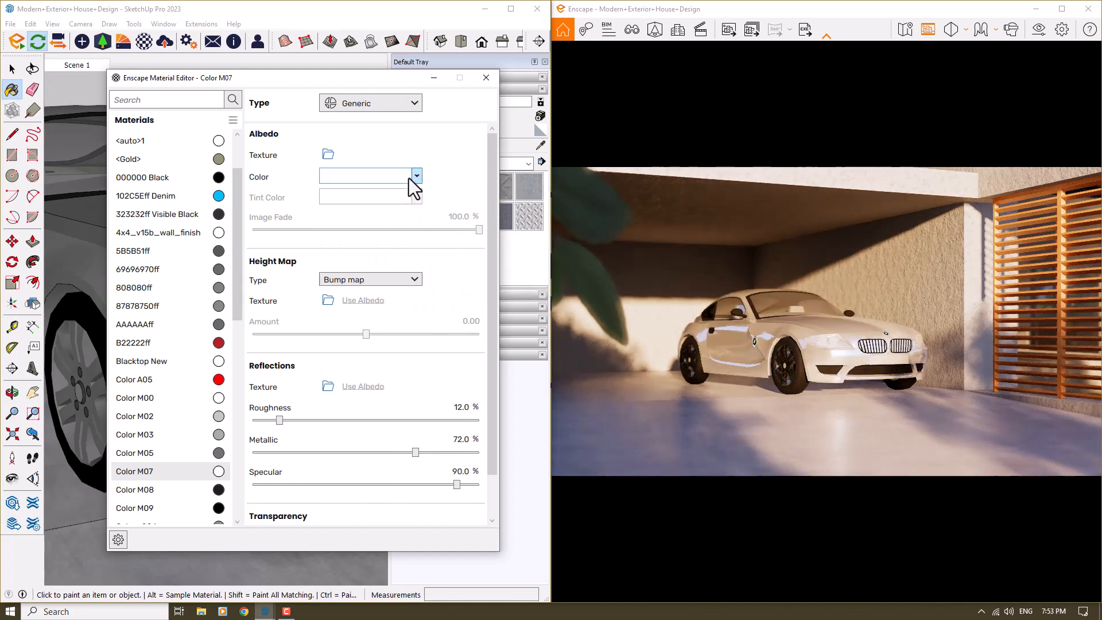
{"action": "left_click", "coordinate": [416, 177]}
{"action": "left_click", "coordinate": [435, 254]}
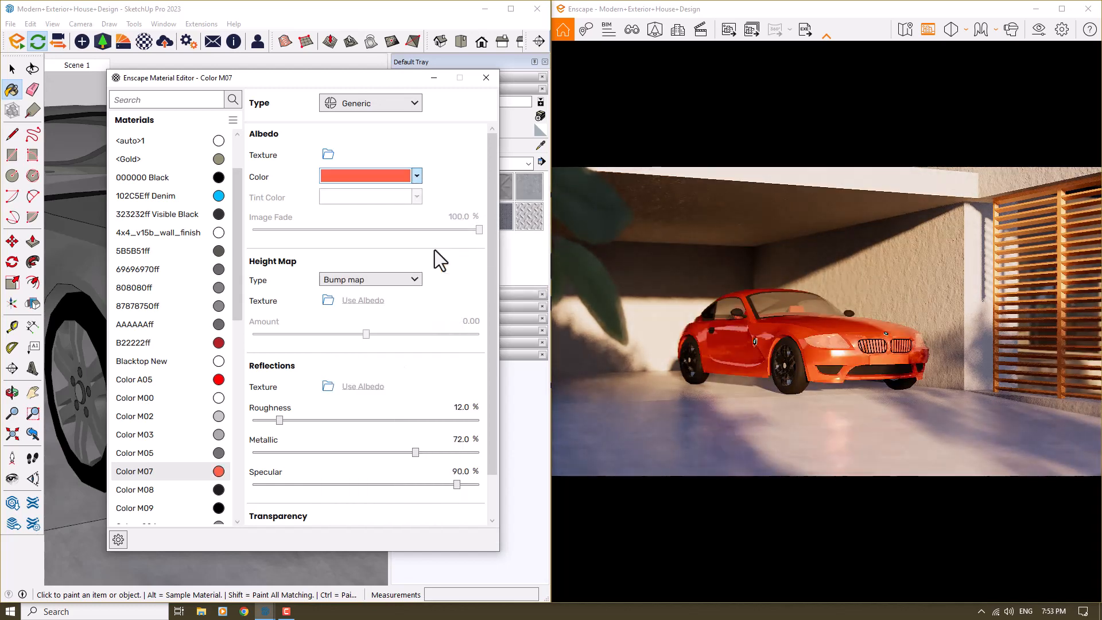
{"action": "left_click", "coordinate": [416, 176]}
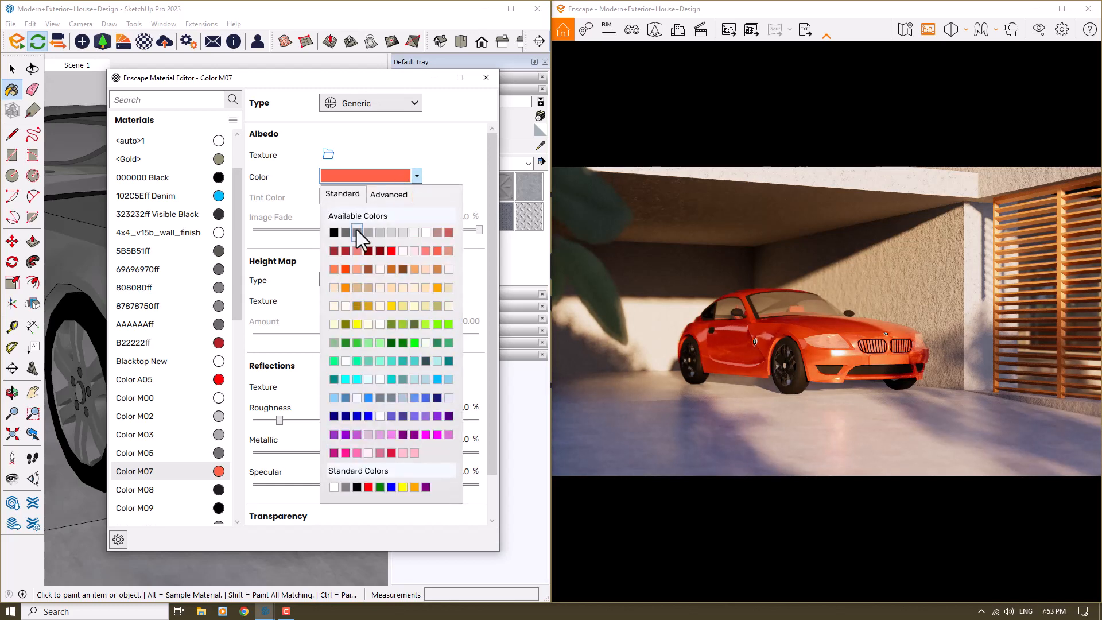
{"action": "left_click", "coordinate": [356, 231]}
{"action": "left_click", "coordinate": [417, 177]}
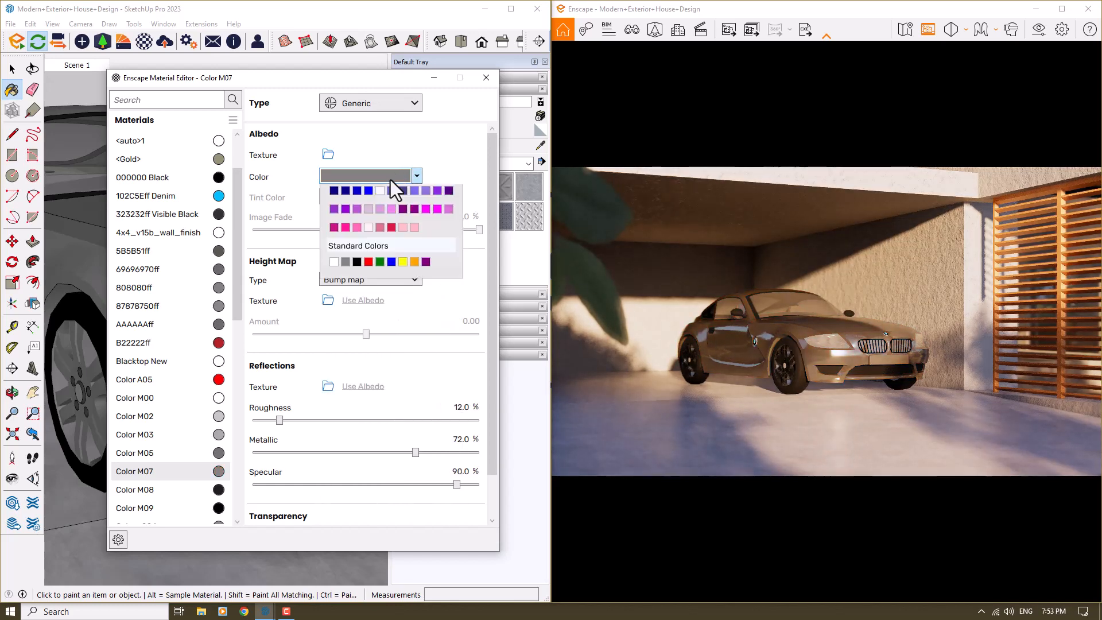
{"action": "left_click", "coordinate": [346, 232]}
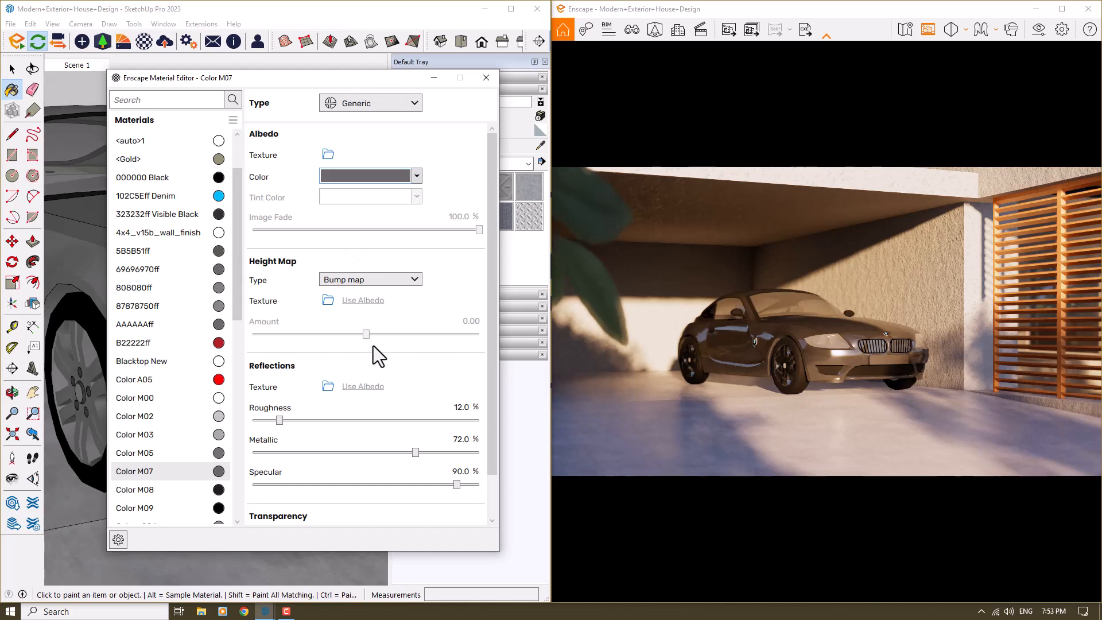
- Sample the black material from the car's side mirror and change its albedo color to dark grey
{"action": "left_click_drag", "start_coordinate": [392, 80], "coordinate": [245, 398]}
{"action": "scroll", "coordinate": [296, 293], "scroll_direction": "down", "scroll_amount": 4}
{"action": "middle_click", "coordinate": [164, 325]}
{"action": "scroll", "coordinate": [111, 230], "scroll_direction": "up", "scroll_amount": 8}
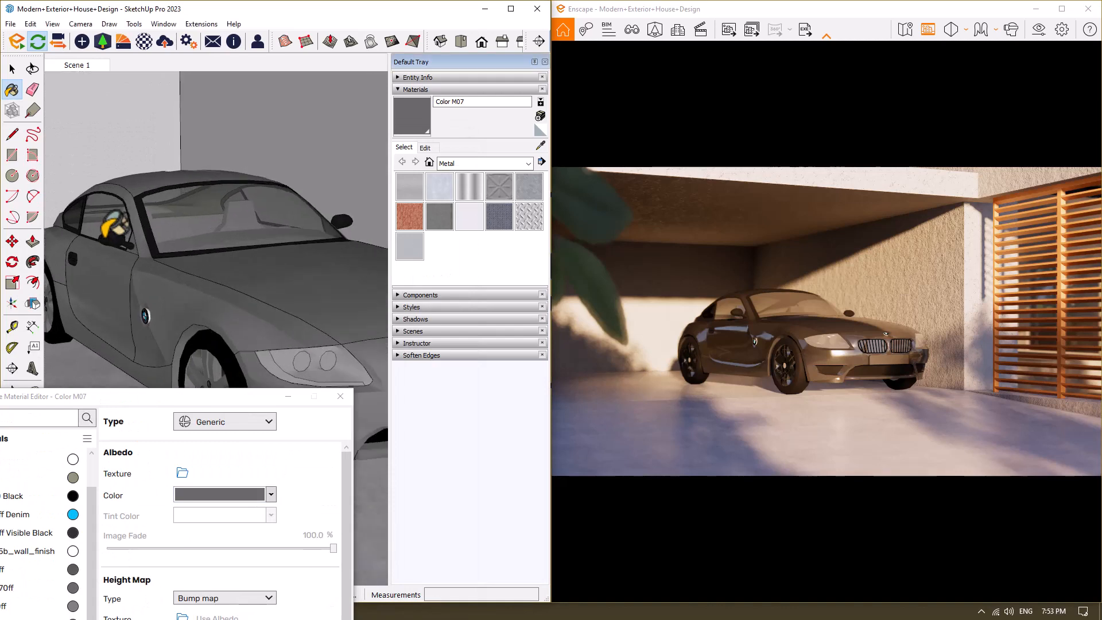
{"action": "left_click", "coordinate": [540, 146]}
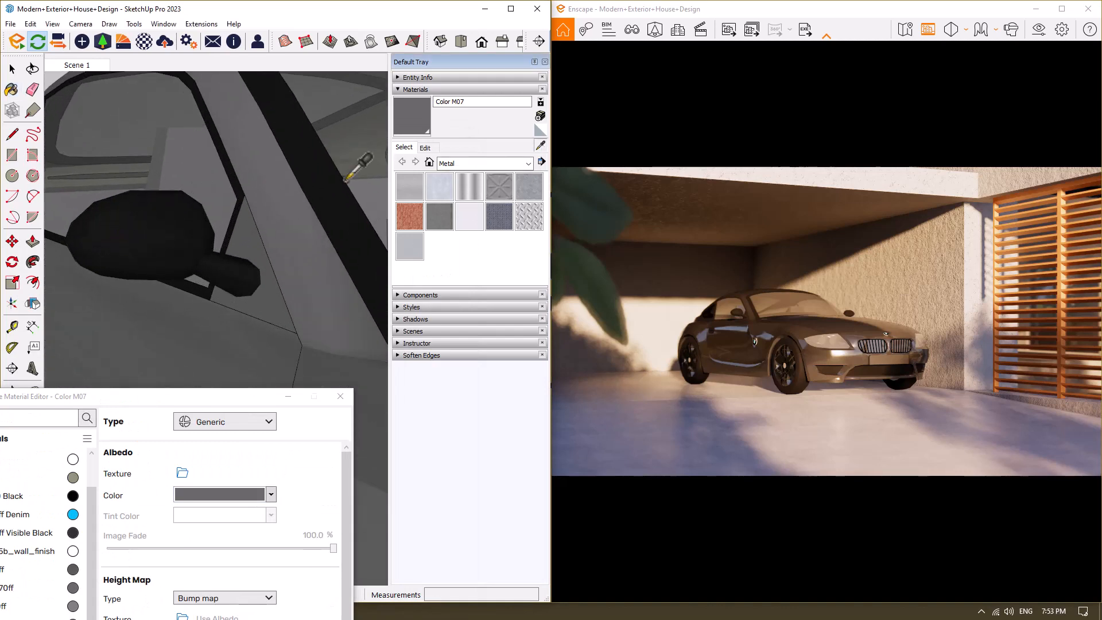
{"action": "left_click", "coordinate": [152, 218]}
{"action": "left_click_drag", "start_coordinate": [186, 396], "coordinate": [243, 138]}
{"action": "left_click", "coordinate": [287, 237]}
{"action": "left_click", "coordinate": [256, 293]}
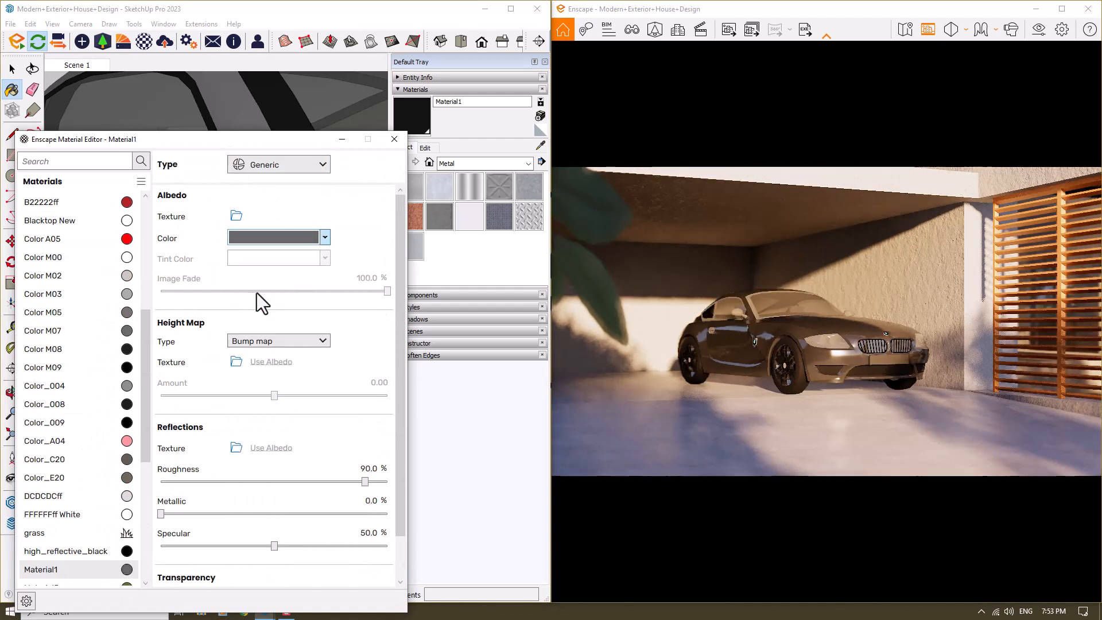
- Set the side mirror material to 12% roughness, 88% metallic and 78% specular
{"action": "double_click", "coordinate": [364, 468]}
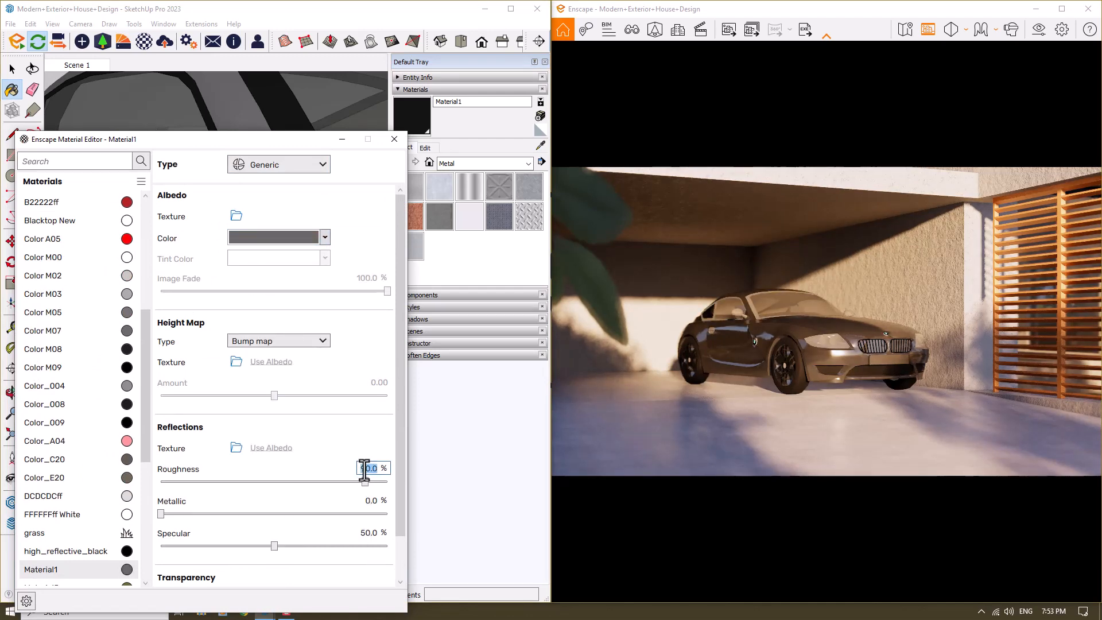
{"action": "type", "text": "2"}
{"action": "key", "text": "Return"}
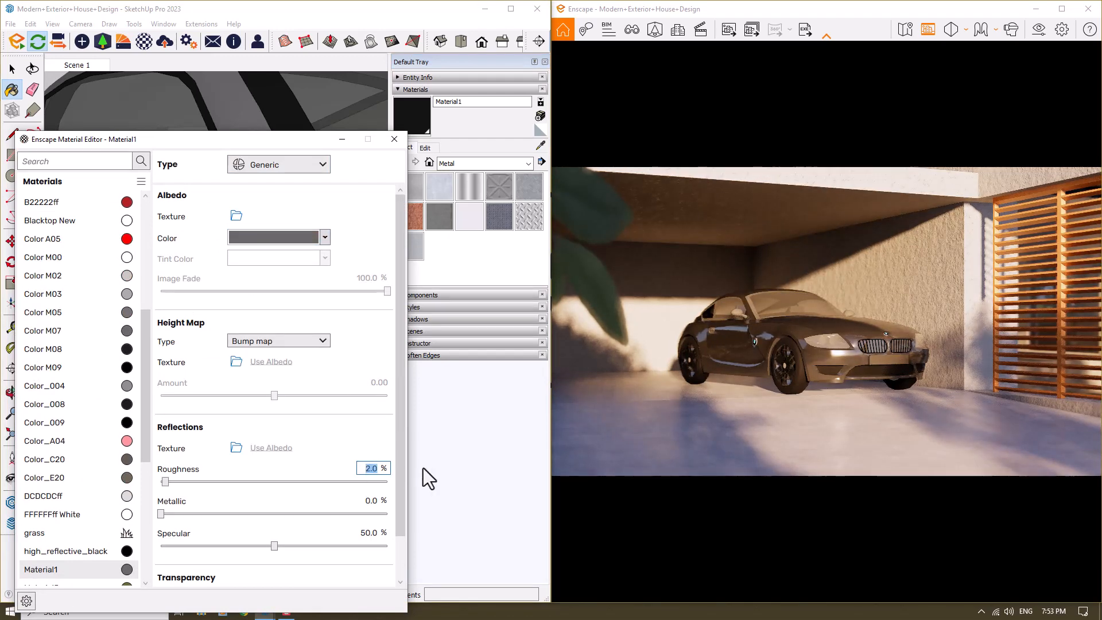
{"action": "type", "text": "12"}
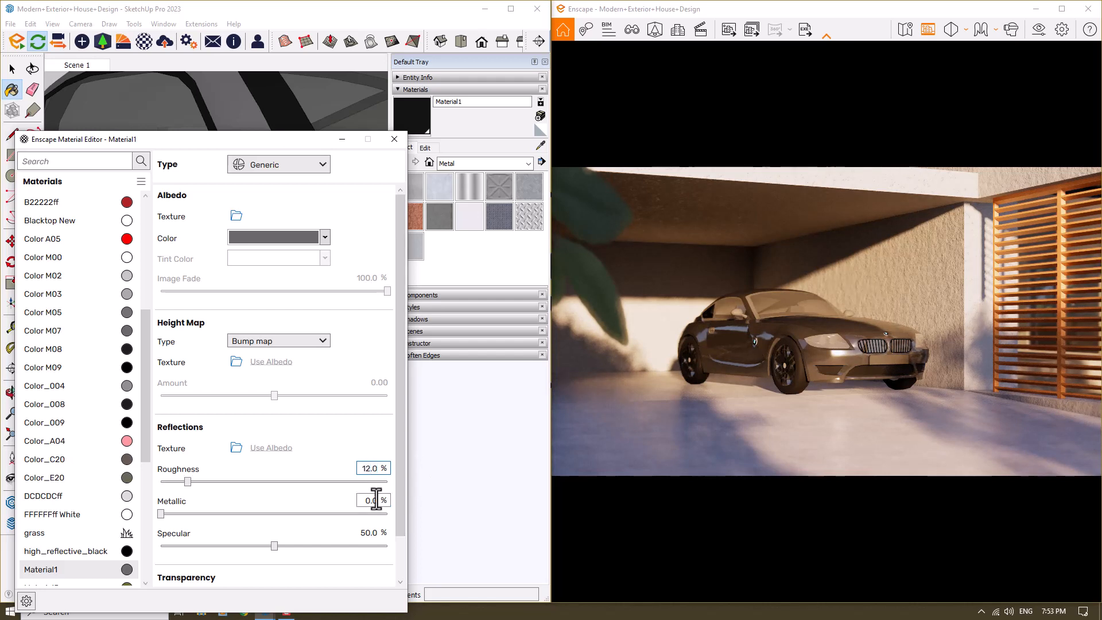
{"action": "double_click", "coordinate": [373, 499]}
{"action": "type", "text": "88"}
{"action": "key", "text": "Return"}
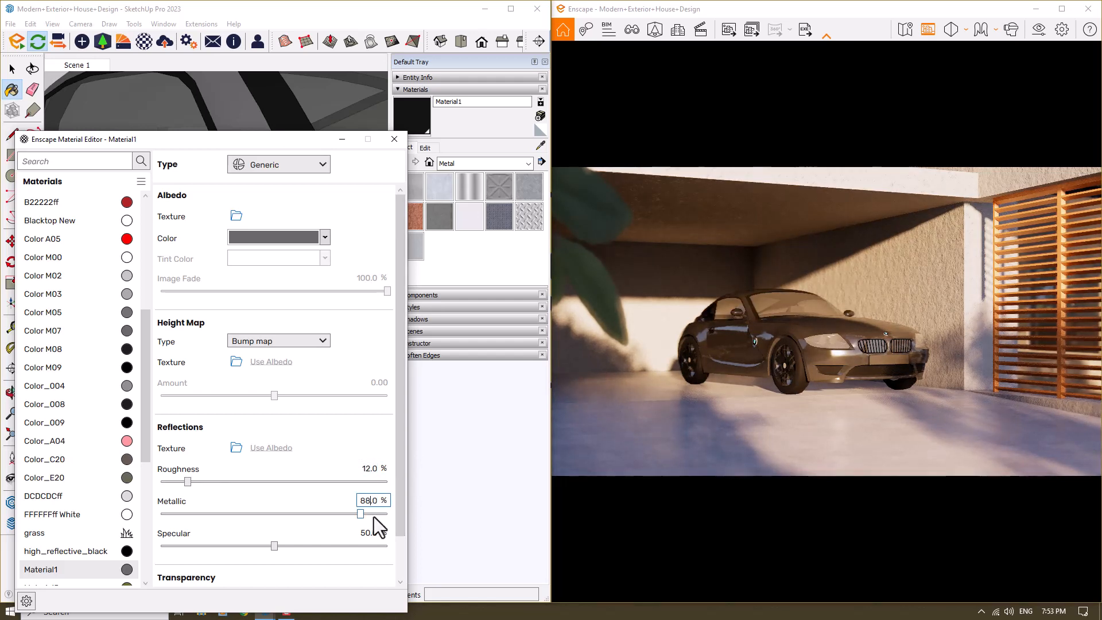
{"action": "double_click", "coordinate": [368, 532]}
{"action": "type", "text": "7"}
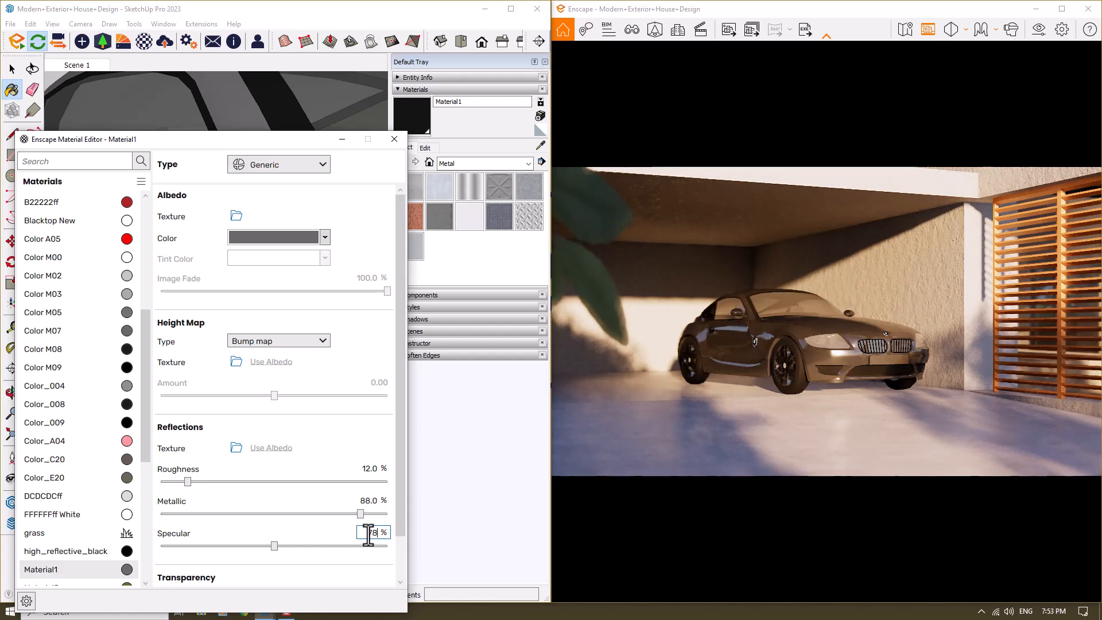
{"action": "type", "text": "8"}
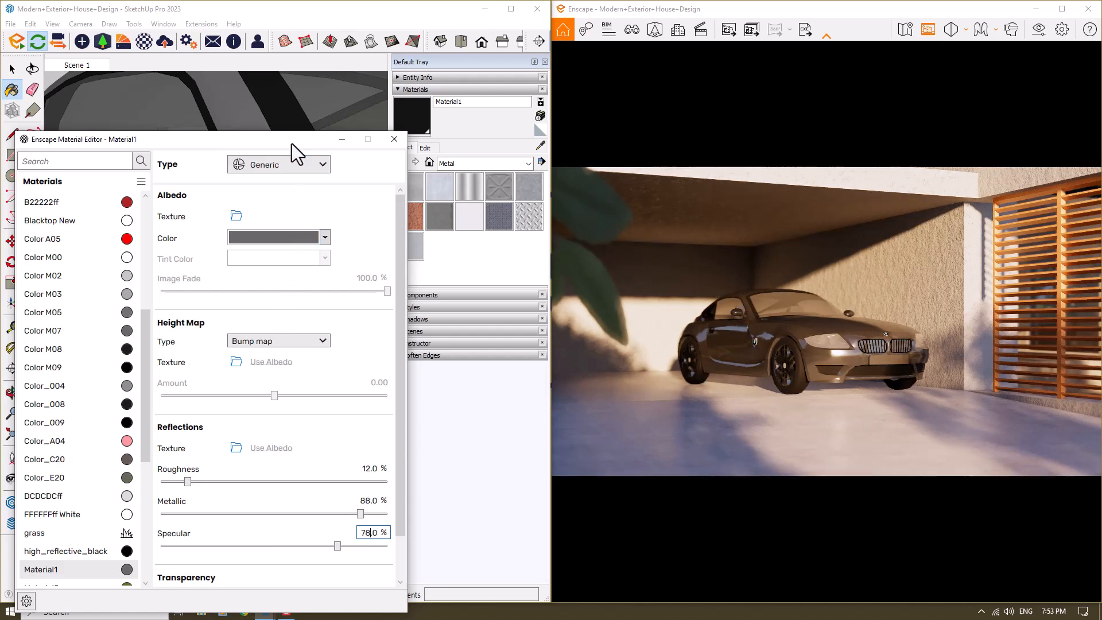
- Sample the dark glass material from the car's rear side window and change its albedo color to white
{"action": "left_click_drag", "start_coordinate": [291, 143], "coordinate": [238, 430]}
{"action": "scroll", "coordinate": [253, 321], "scroll_direction": "down", "scroll_amount": 3}
{"action": "scroll", "coordinate": [100, 258], "scroll_direction": "up", "scroll_amount": 3}
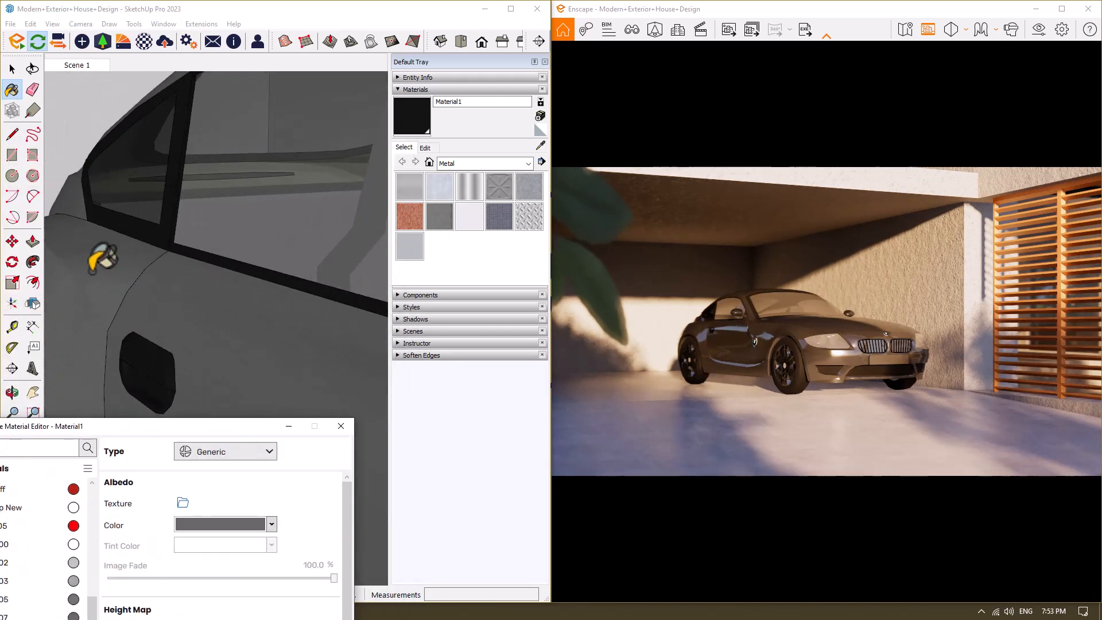
{"action": "mouse_move", "coordinate": [239, 312]}
{"action": "middle_mouse_down"}
{"action": "mouse_move", "coordinate": [184, 249]}
{"action": "mouse_move", "coordinate": [327, 300]}
{"action": "mouse_move", "coordinate": [259, 300]}
{"action": "mouse_move", "coordinate": [253, 241]}
{"action": "middle_mouse_up"}
{"action": "left_click", "coordinate": [540, 144]}
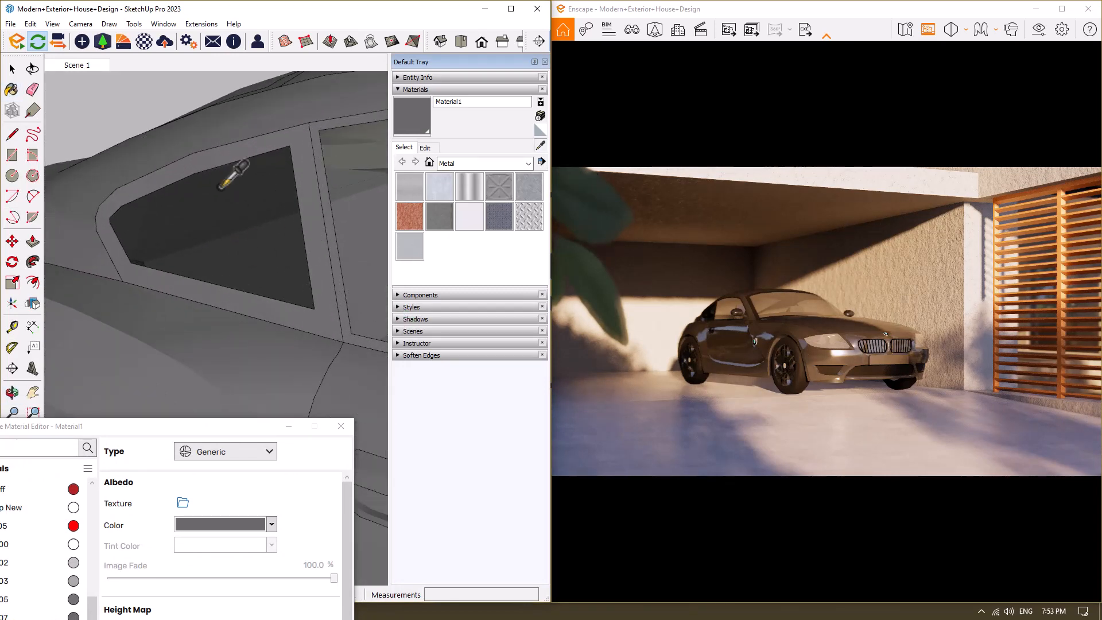
{"action": "scroll", "coordinate": [221, 188], "scroll_direction": "up", "scroll_amount": 3}
{"action": "left_click", "coordinate": [222, 188]}
{"action": "left_click_drag", "start_coordinate": [238, 427], "coordinate": [301, 174]}
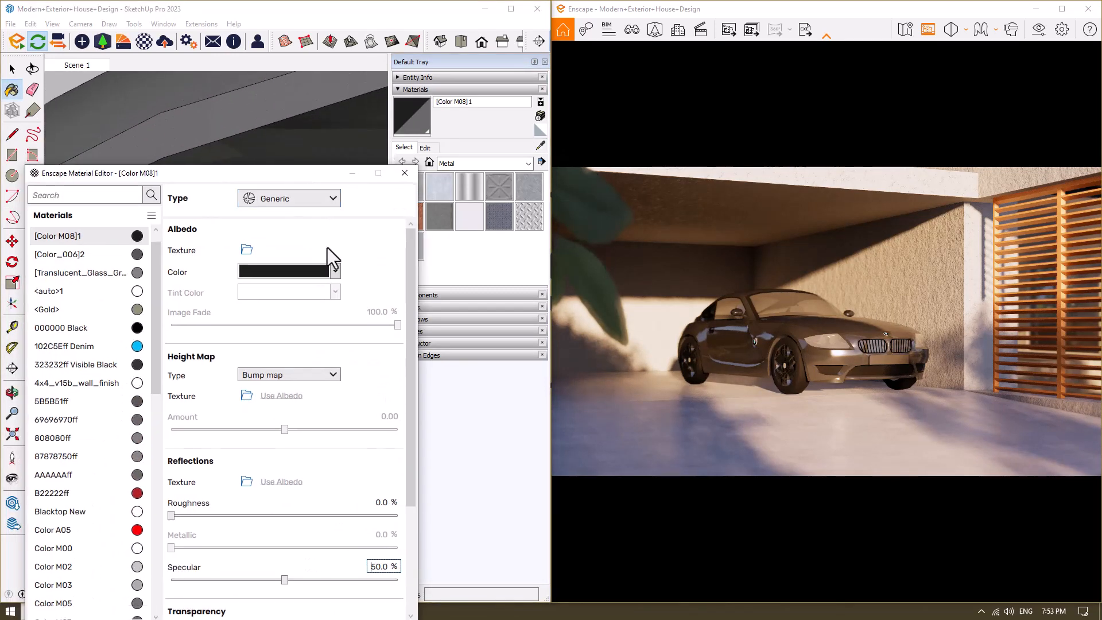
{"action": "left_click", "coordinate": [335, 271]}
{"action": "left_click", "coordinate": [342, 325]}
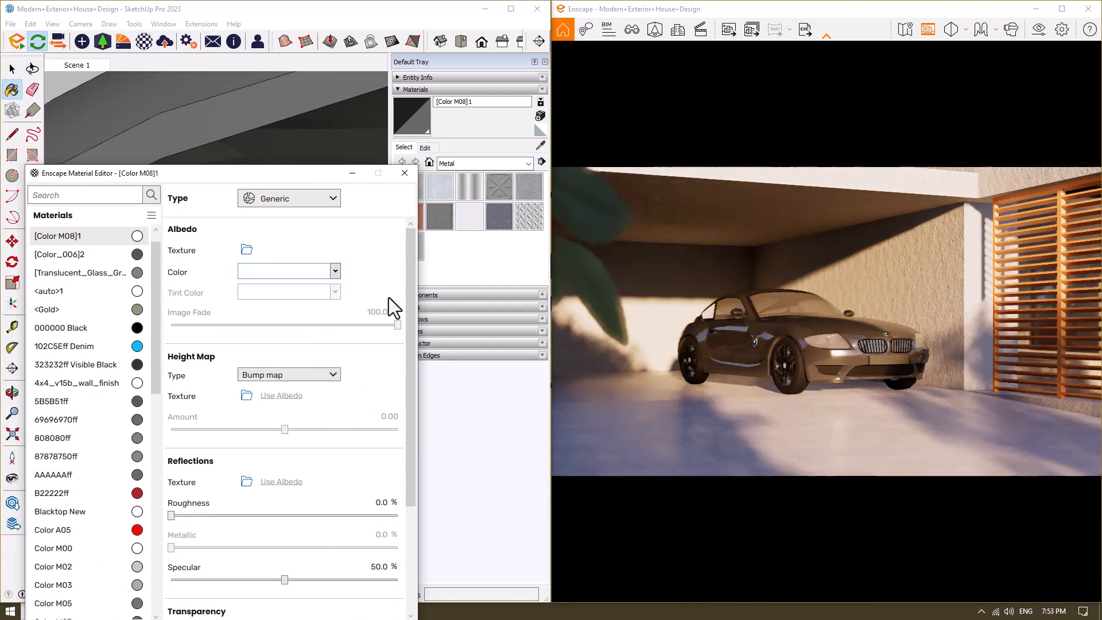
- Set the car's window glass material to 22% opacity, a refractive index of 1.00 and 6% roughness
{"action": "scroll", "coordinate": [411, 418], "scroll_direction": "down", "scroll_amount": 3}
{"action": "left_click", "coordinate": [379, 538]}
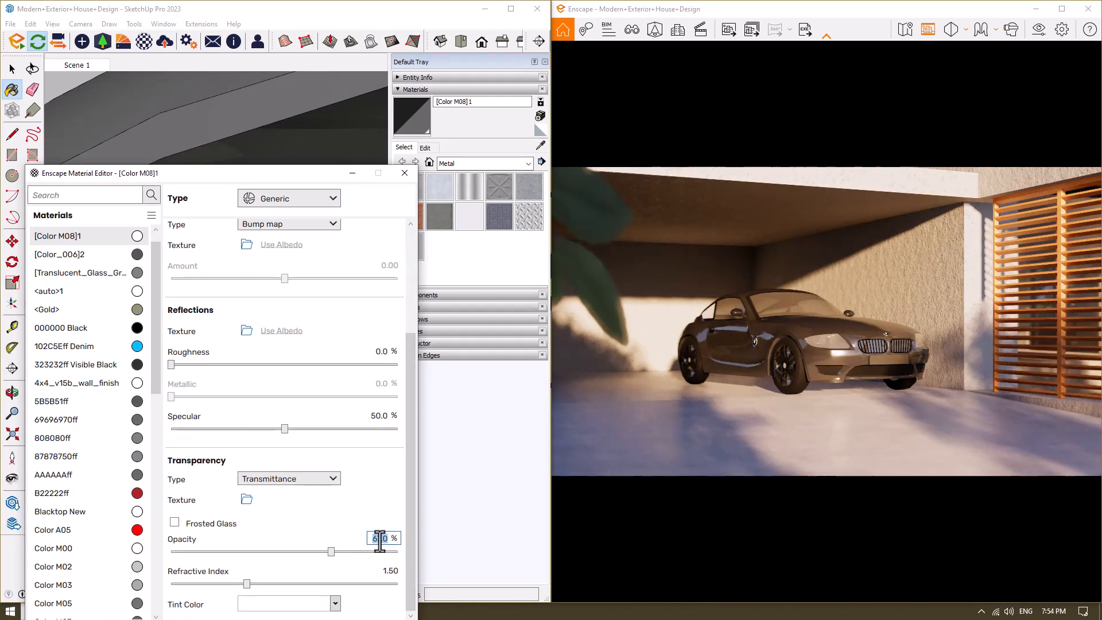
{"action": "type", "text": "22"}
{"action": "key", "text": "Return"}
{"action": "left_click", "coordinate": [383, 571]}
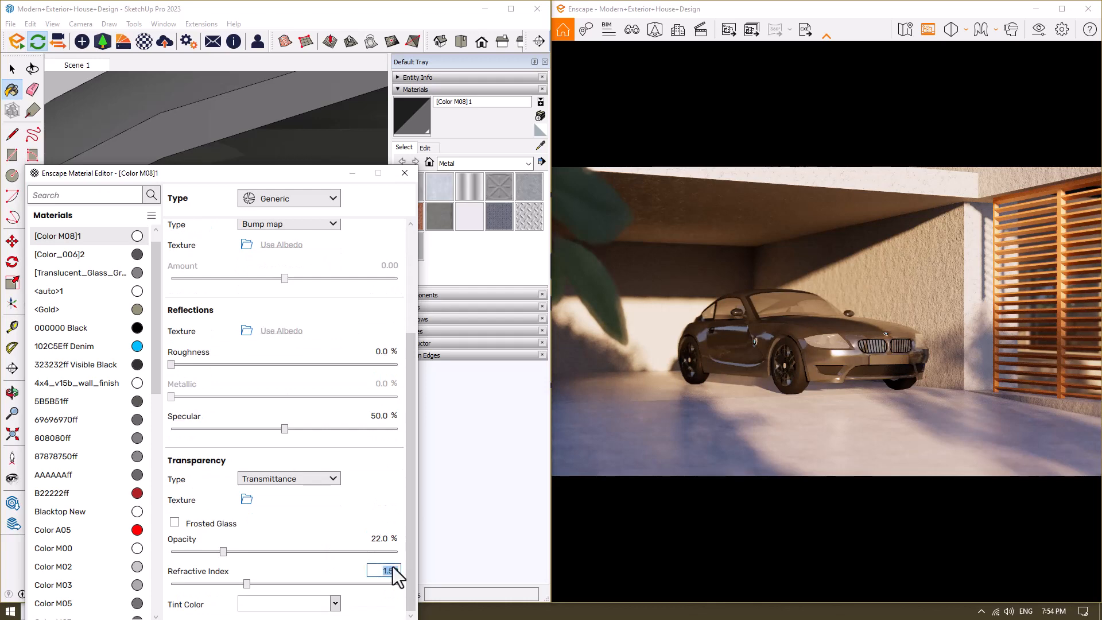
{"action": "type", "text": "1"}
{"action": "left_click", "coordinate": [379, 351]}
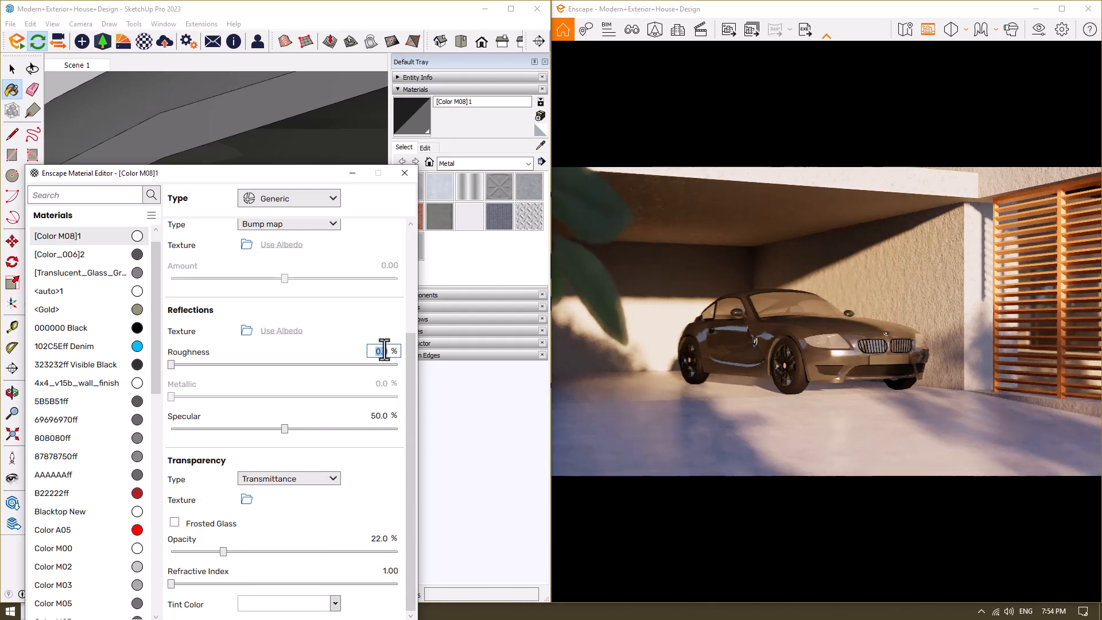
{"action": "type", "text": "6"}
{"action": "key", "text": "Return"}
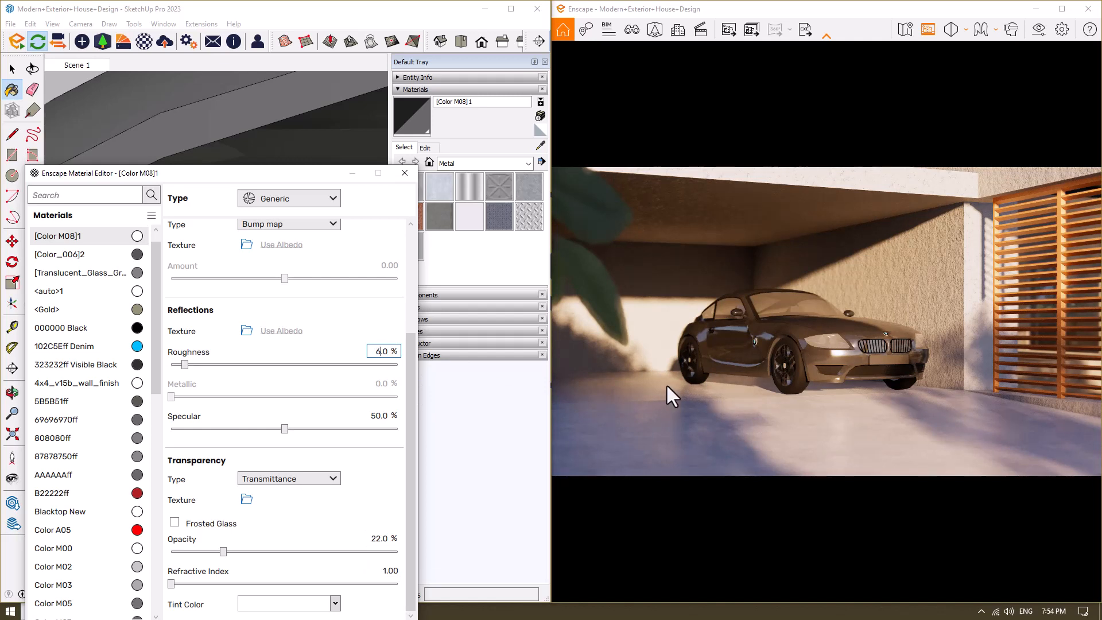
- Close the material editor, maximize the render window and shift the sun's time of day slightly
{"action": "left_click", "coordinate": [407, 180]}
{"action": "left_click", "coordinate": [1061, 9]}
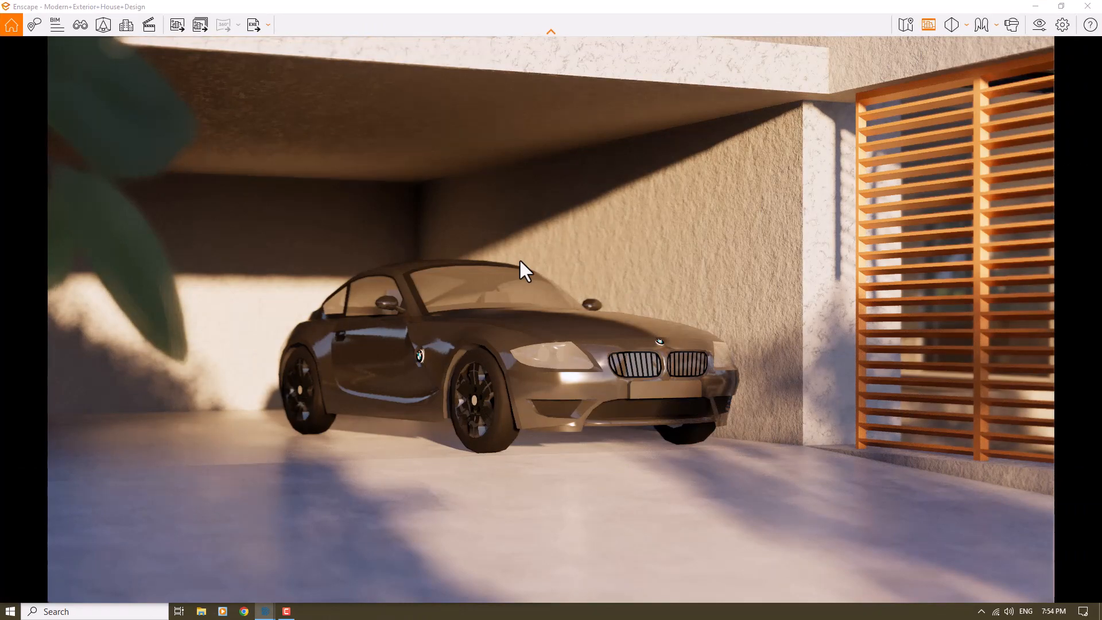
{"action": "right_click_drag", "start_coordinate": [519, 259], "coordinate": [597, 258], "text": "shift"}
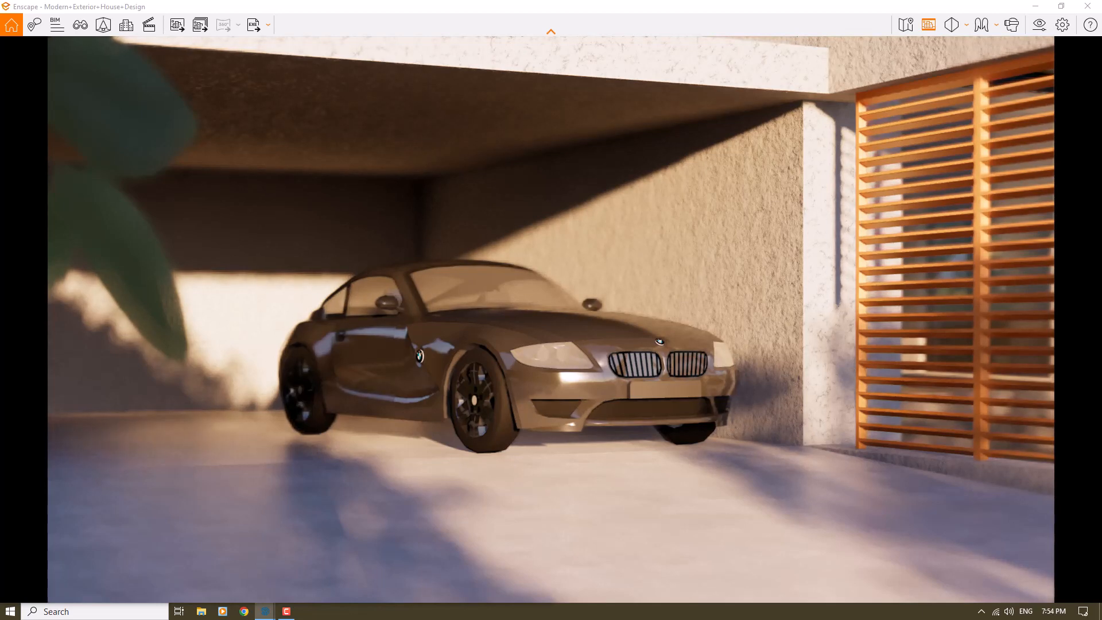
- Set the camera's focal point to about 10.84 m and the depth of field to 8% in the visual settings
{"action": "left_click", "coordinate": [1039, 24]}
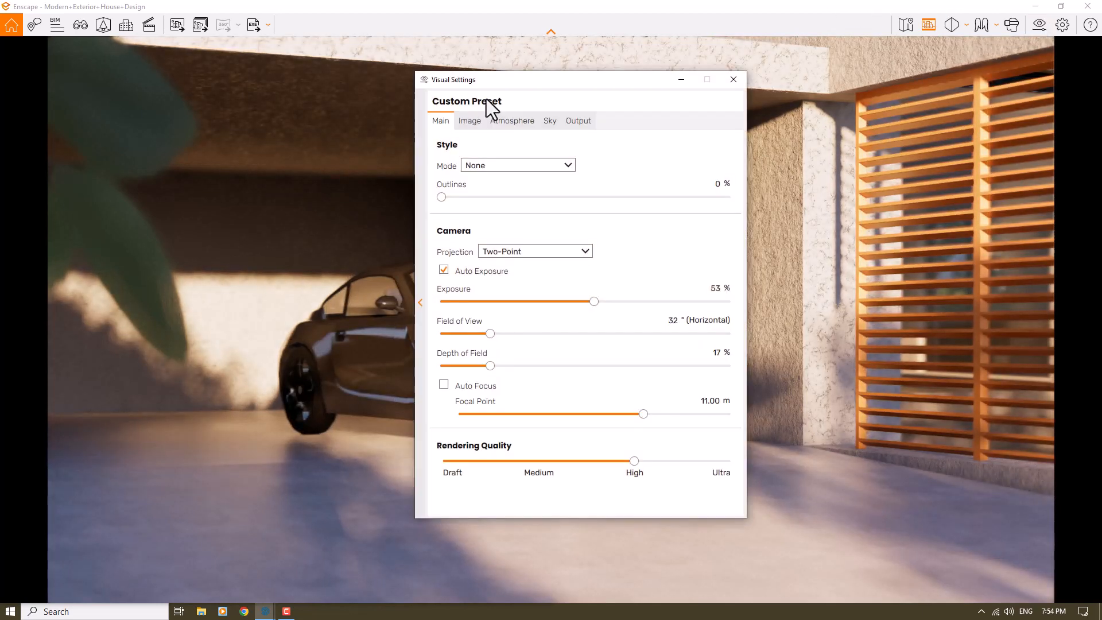
{"action": "left_click_drag", "start_coordinate": [516, 86], "coordinate": [754, 80]}
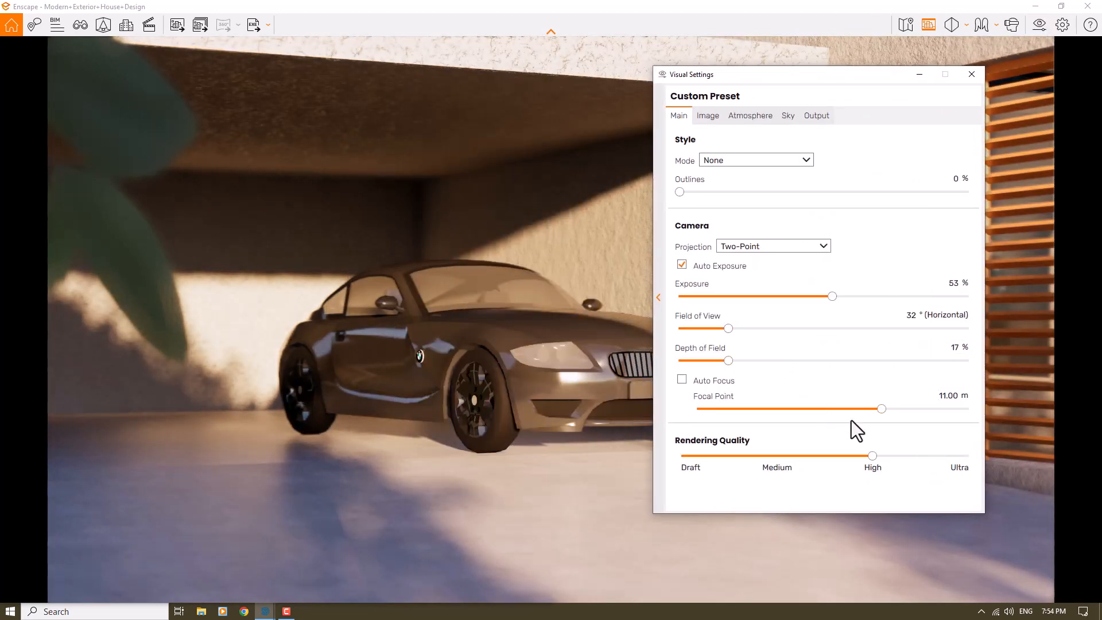
{"action": "left_click_drag", "start_coordinate": [882, 409], "coordinate": [880, 408]}
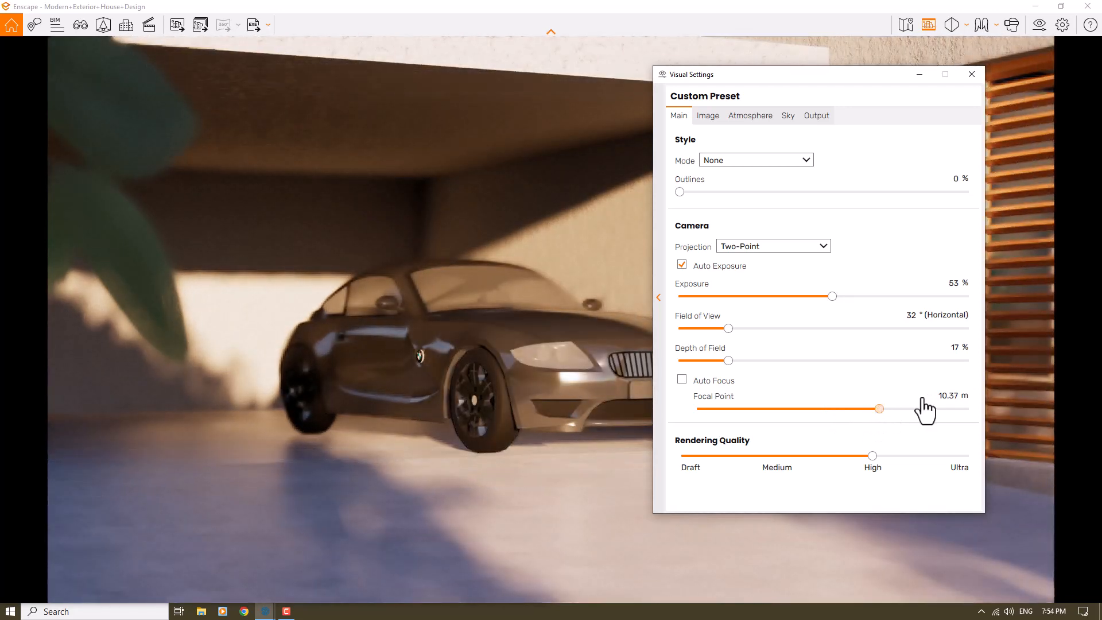
{"action": "left_click", "coordinate": [939, 396]}
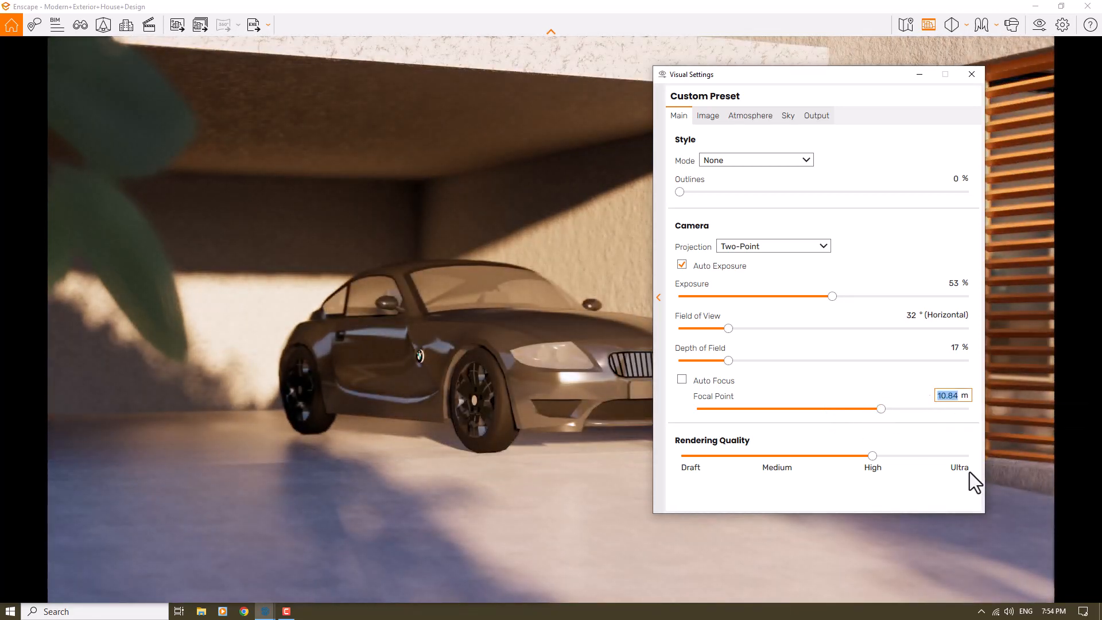
{"action": "type", "text": "10"}
{"action": "key", "text": "Return"}
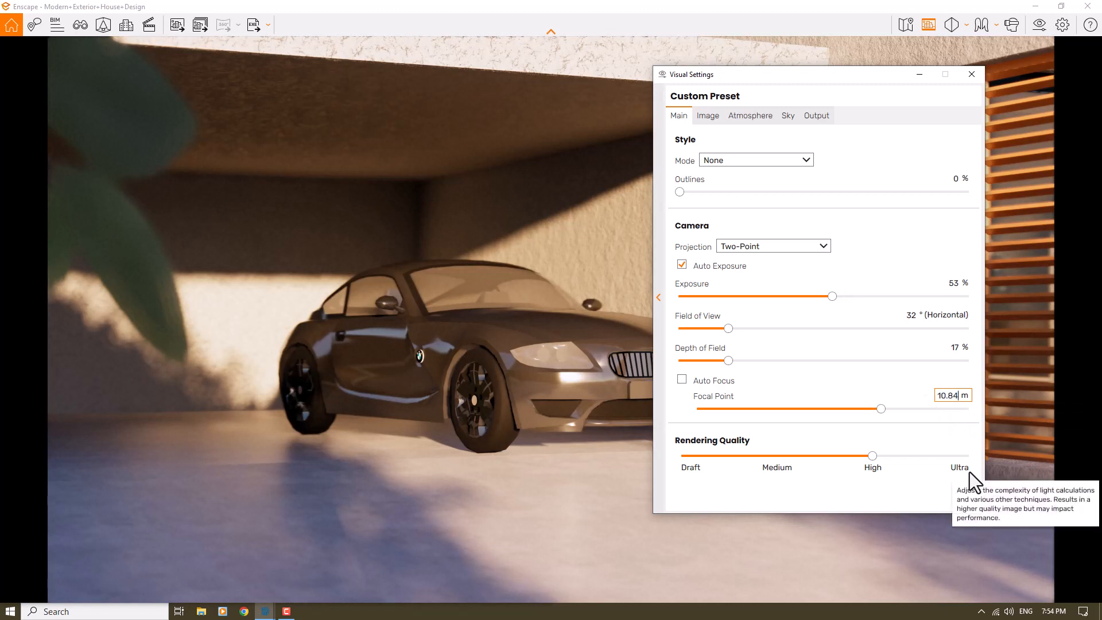
{"action": "left_click", "coordinate": [954, 348]}
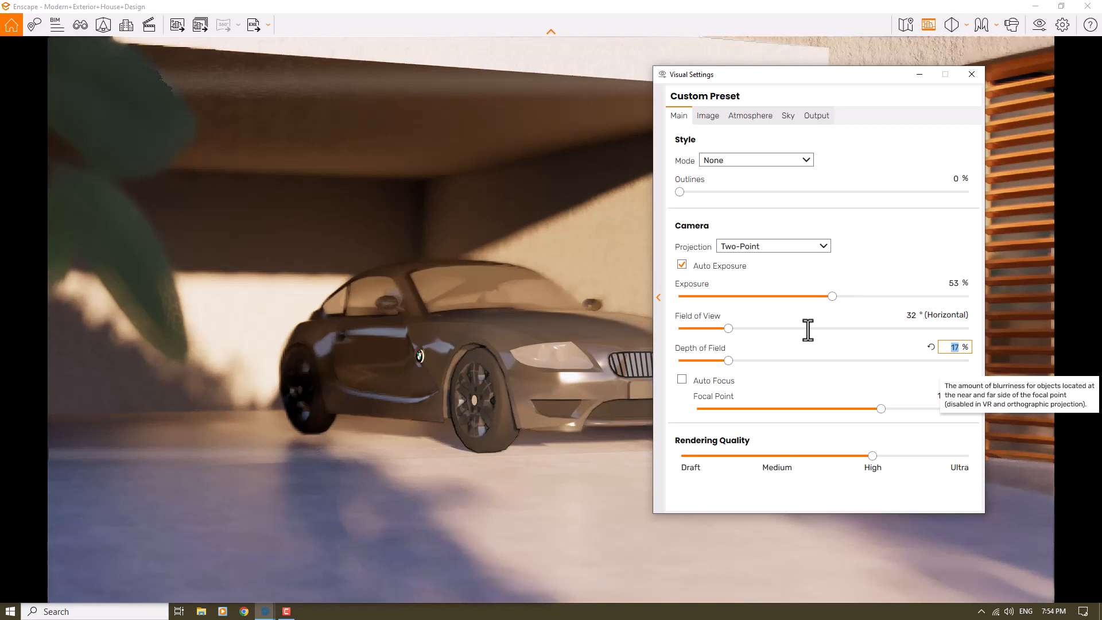
{"action": "type", "text": "8"}
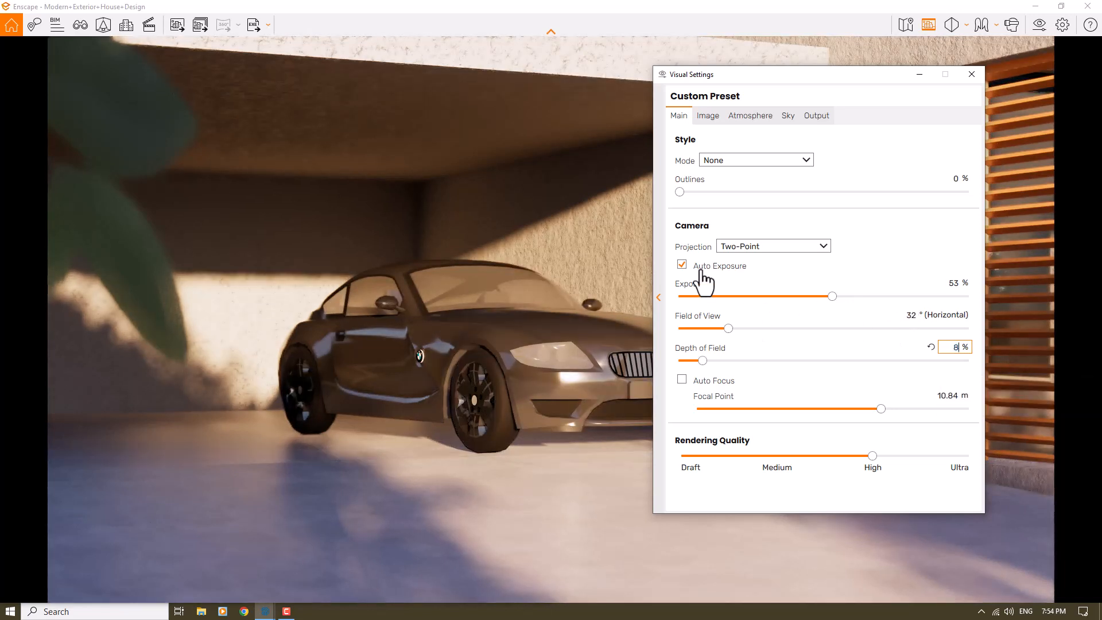
- Try manual contrast with shadows at -60% and return the image correction to Auto Contrast
{"action": "left_click", "coordinate": [711, 115]}
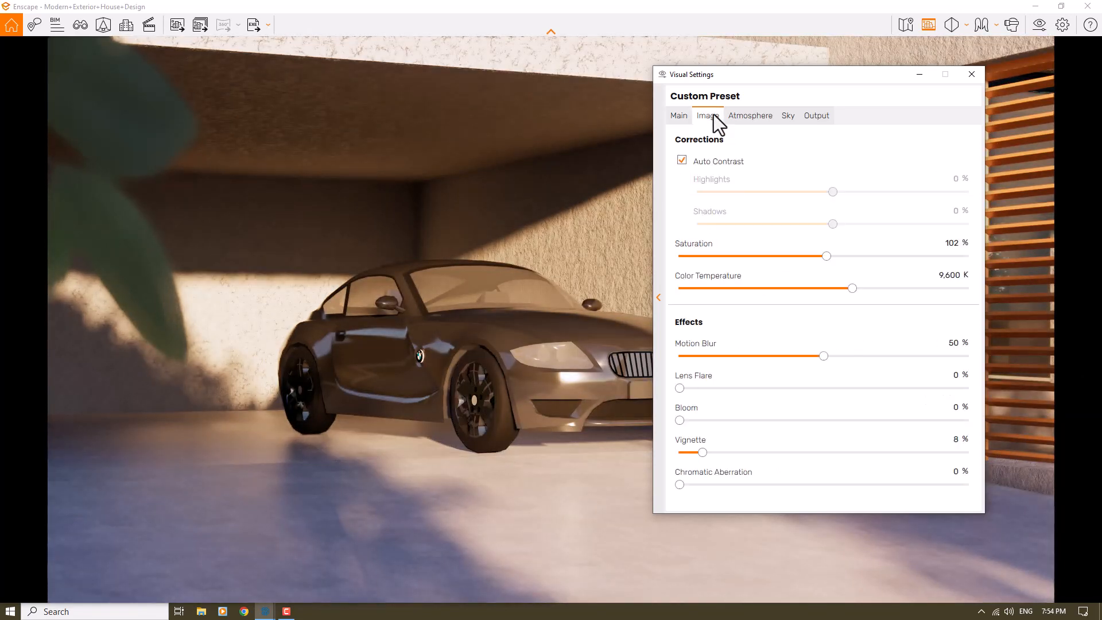
{"action": "left_click", "coordinate": [696, 161]}
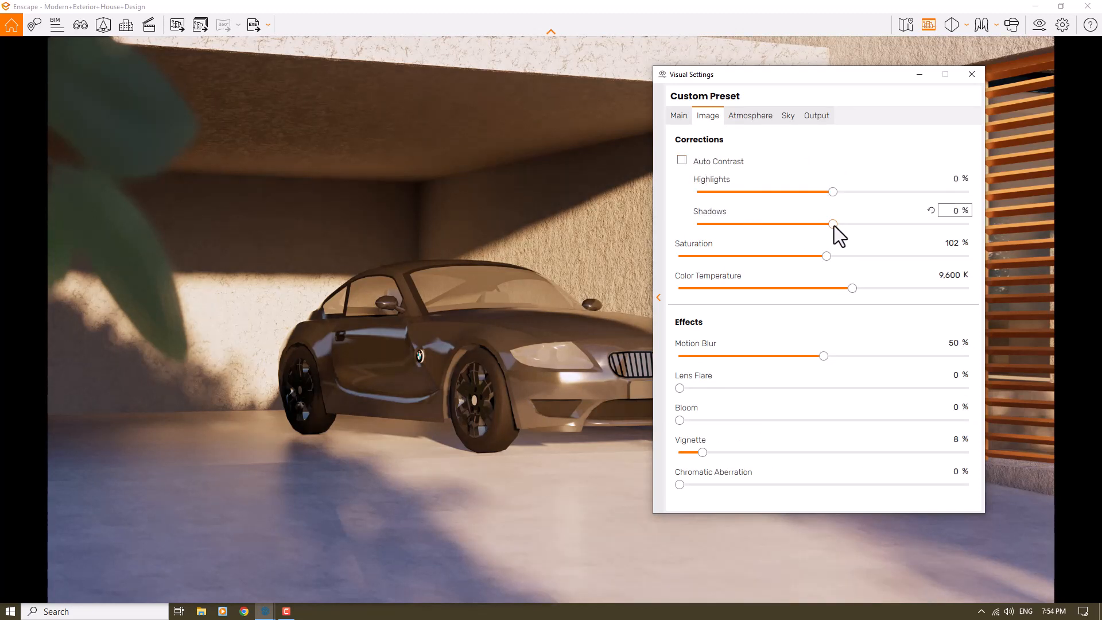
{"action": "left_click_drag", "start_coordinate": [771, 225], "coordinate": [760, 226]}
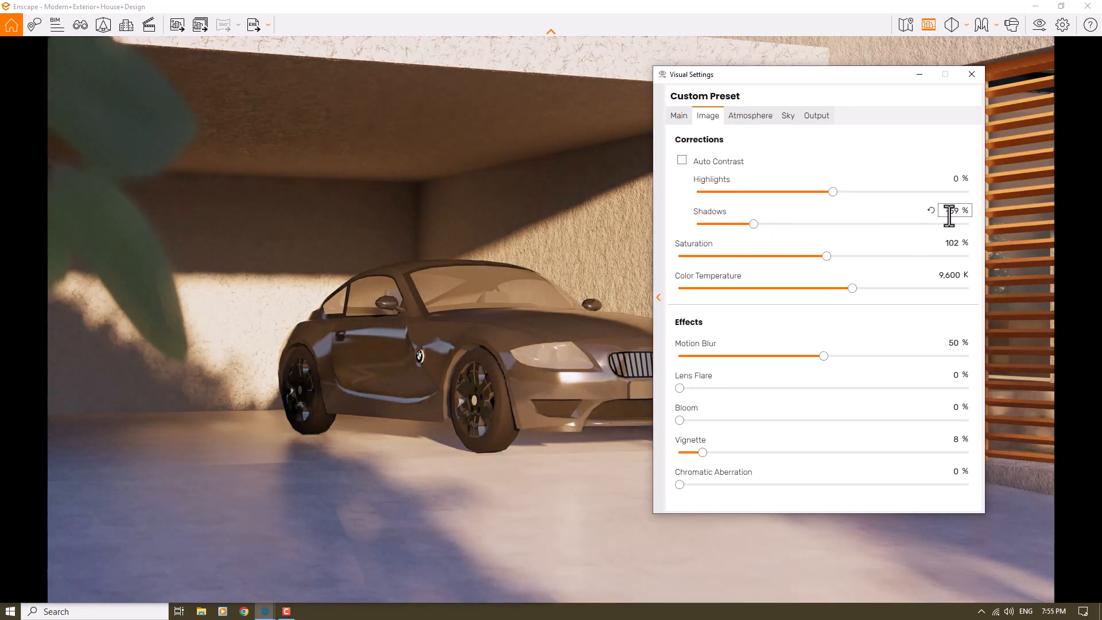
{"action": "type", "text": "-60"}
{"action": "left_click", "coordinate": [956, 179]}
{"action": "left_click", "coordinate": [681, 160]}
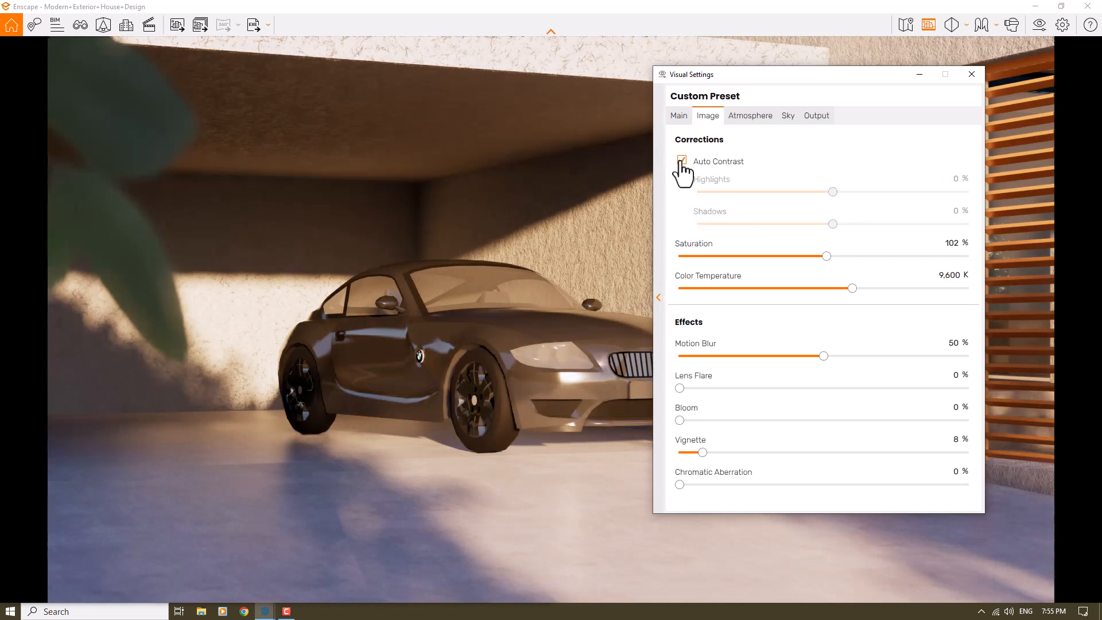
- Set the image's color temperature to 8,000 K
{"action": "left_click", "coordinate": [929, 275]}
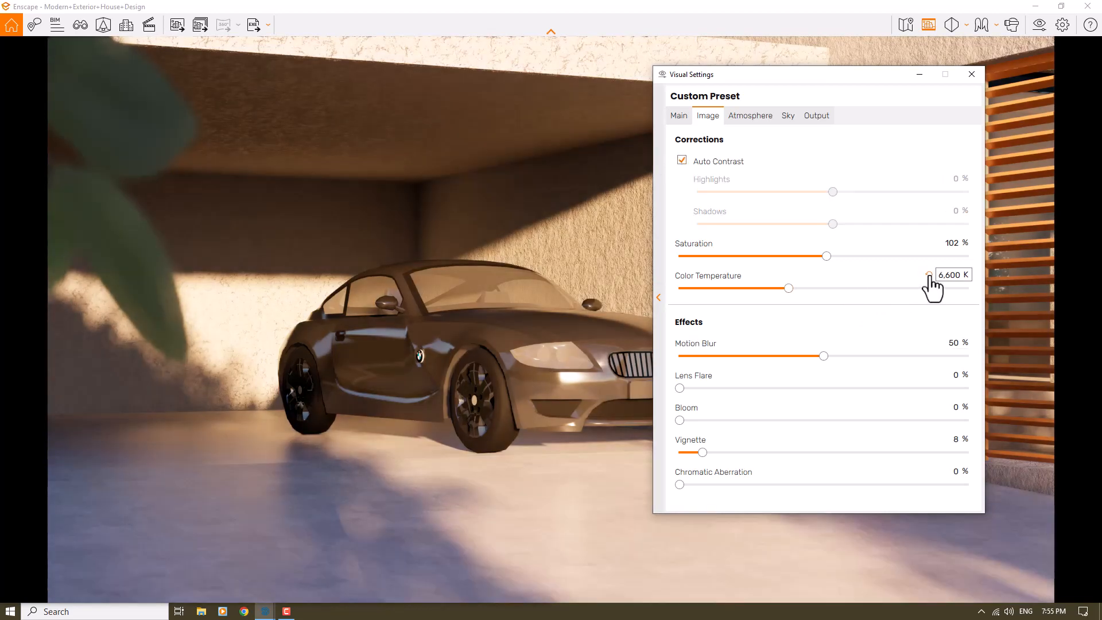
{"action": "type", "text": "8000"}
{"action": "key", "text": "Return"}
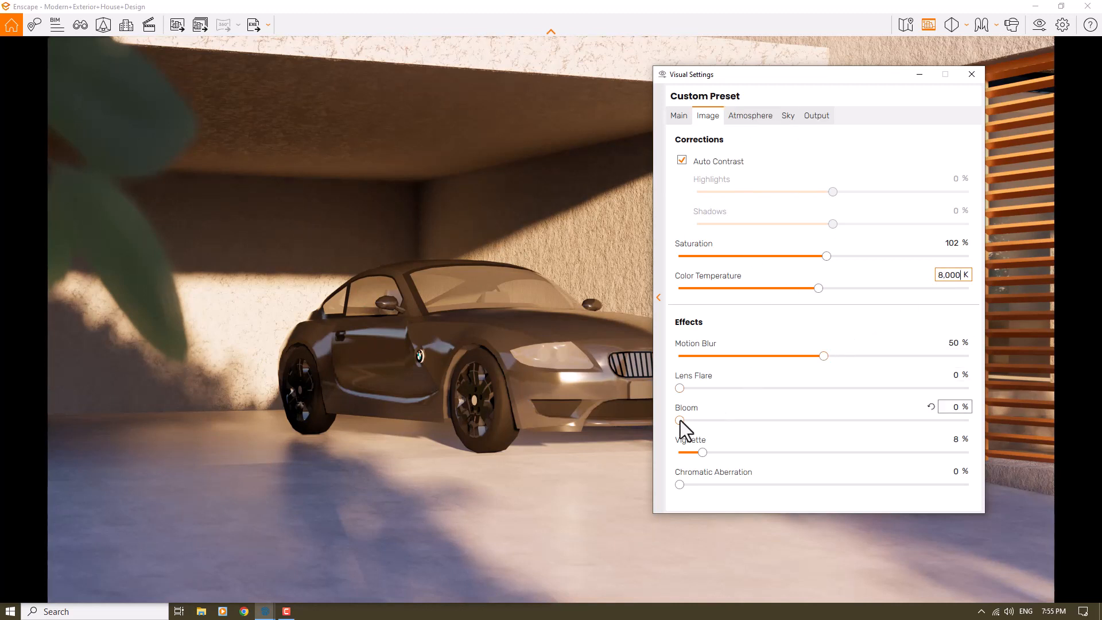
- Set the image effects to 26% bloom and 77% lens flare
{"action": "left_click_drag", "start_coordinate": [680, 420], "coordinate": [686, 420]}
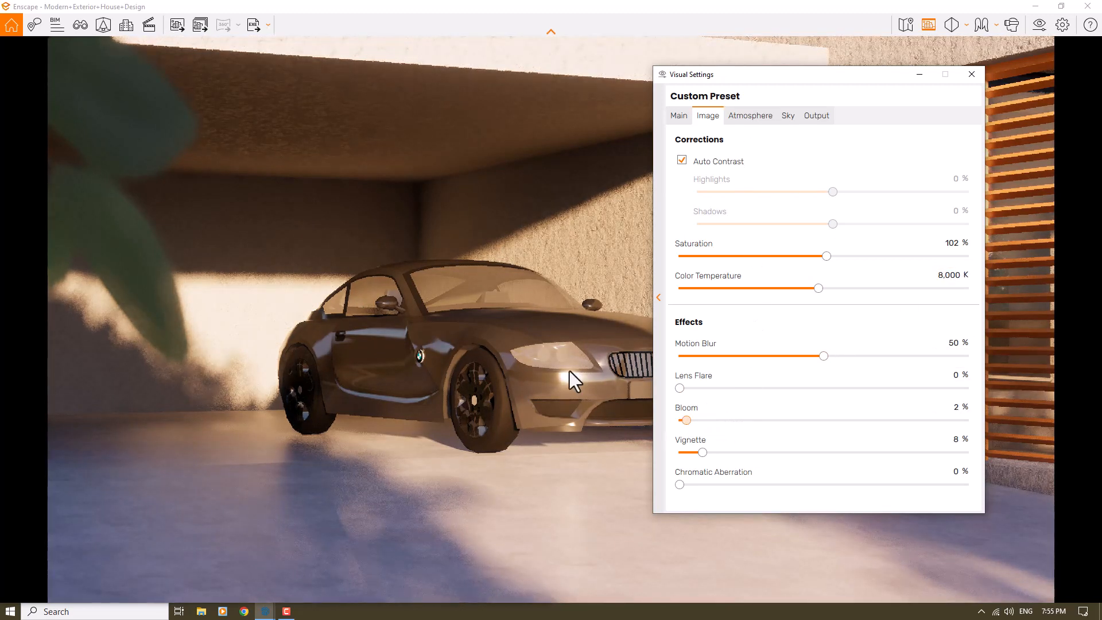
{"action": "left_click", "coordinate": [953, 409]}
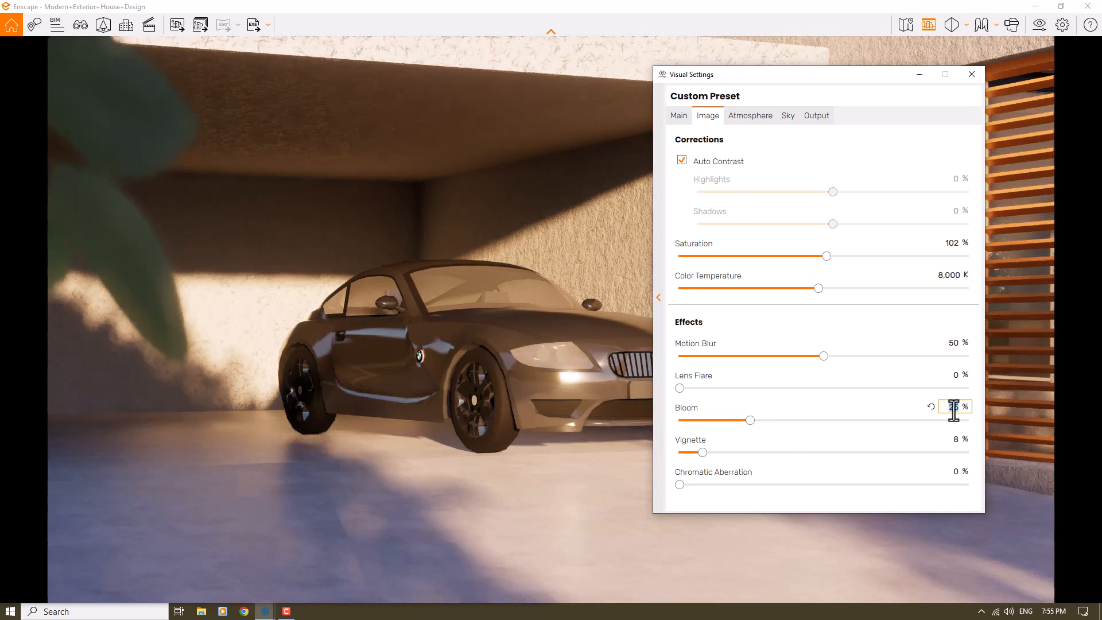
{"action": "type", "text": "26"}
{"action": "left_click", "coordinate": [955, 377]}
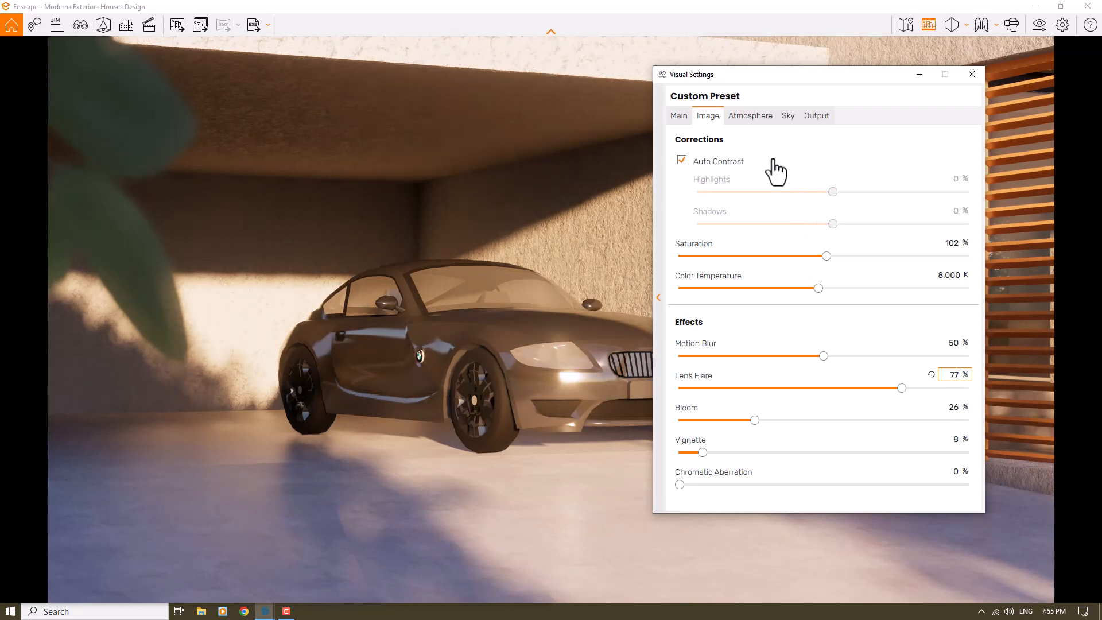
- Adjust the sun brightness in the atmosphere illumination settings
{"action": "left_click", "coordinate": [752, 118]}
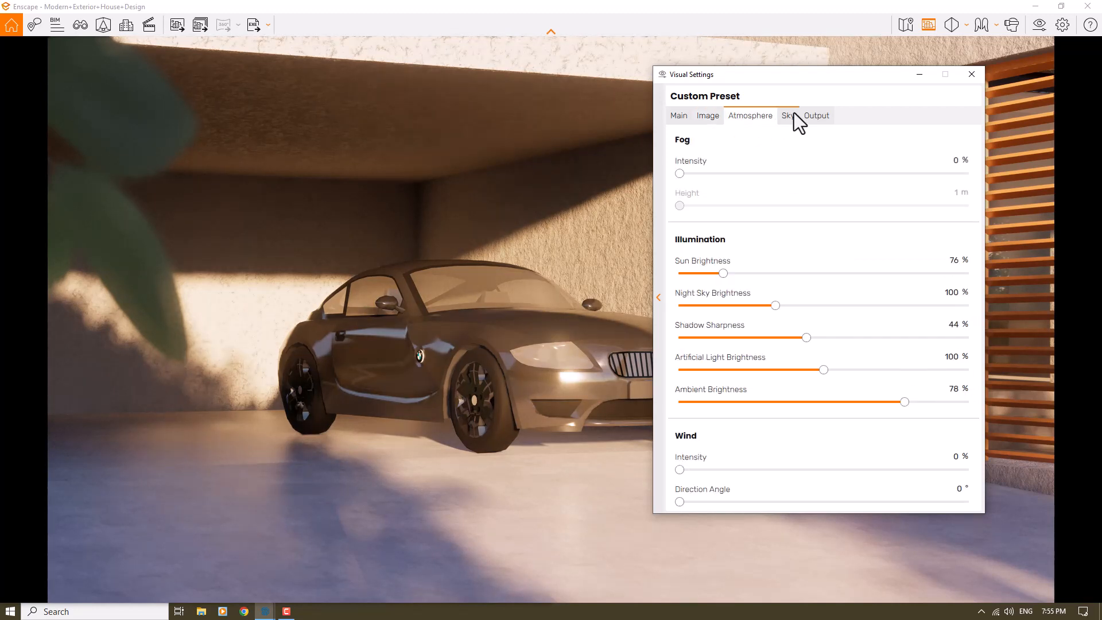
{"action": "left_click", "coordinate": [951, 260]}
{"action": "left_click", "coordinate": [951, 259]}
{"action": "type", "text": "8"}
{"action": "left_click", "coordinate": [782, 114]}
- Set the render output to JPEG format at Ultra HD resolution and close the visual settings
{"action": "left_click", "coordinate": [815, 116]}
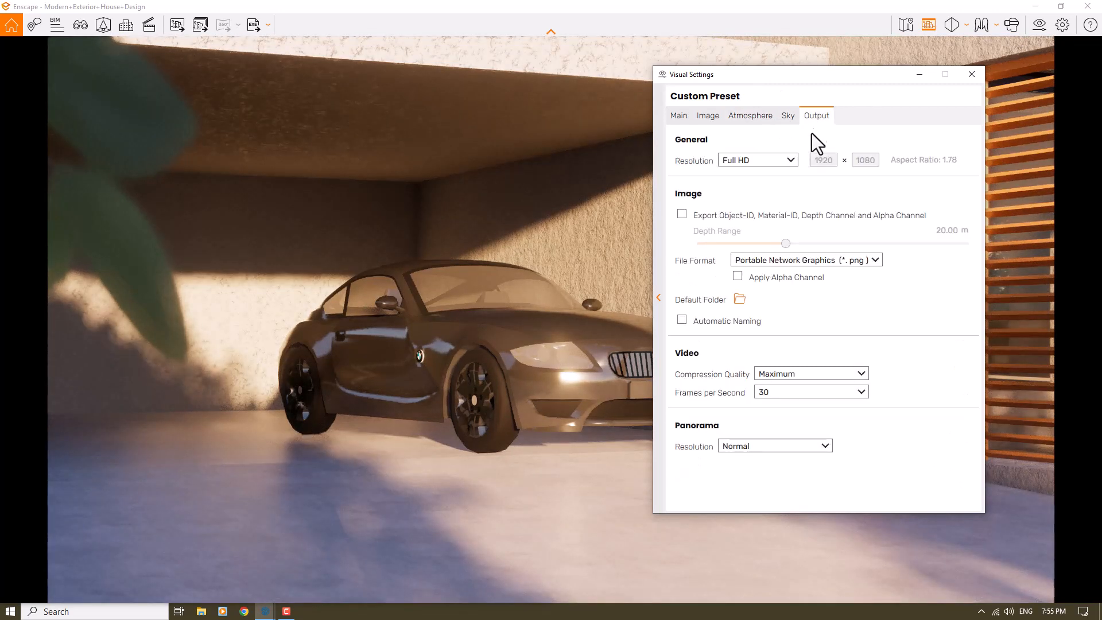
{"action": "left_click", "coordinate": [783, 260]}
{"action": "left_click", "coordinate": [783, 278]}
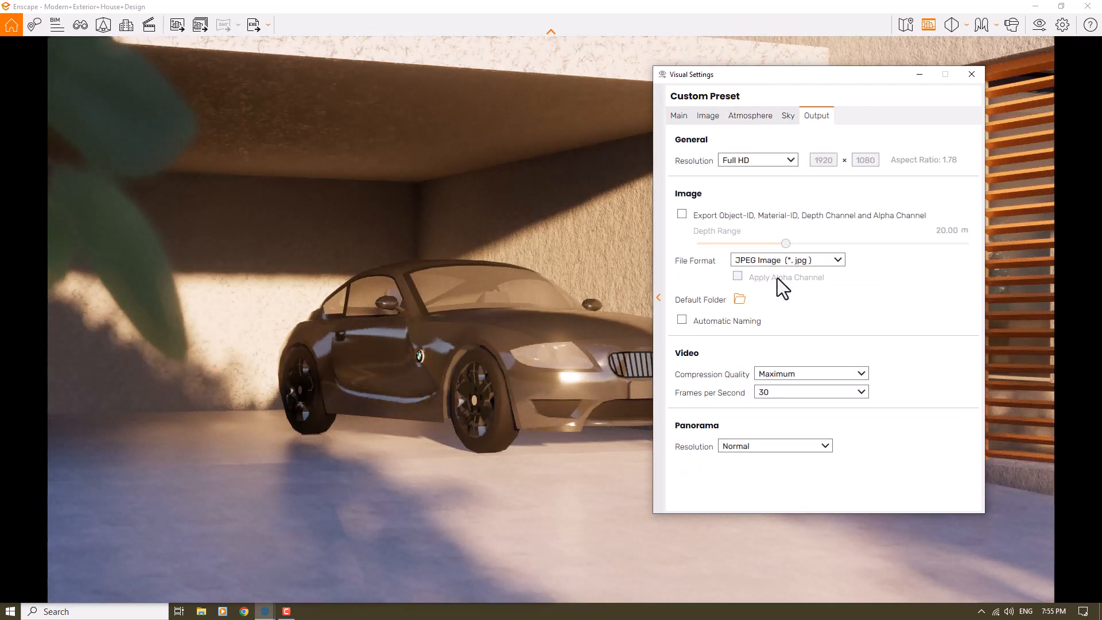
{"action": "left_click", "coordinate": [781, 164]}
{"action": "left_click", "coordinate": [764, 221]}
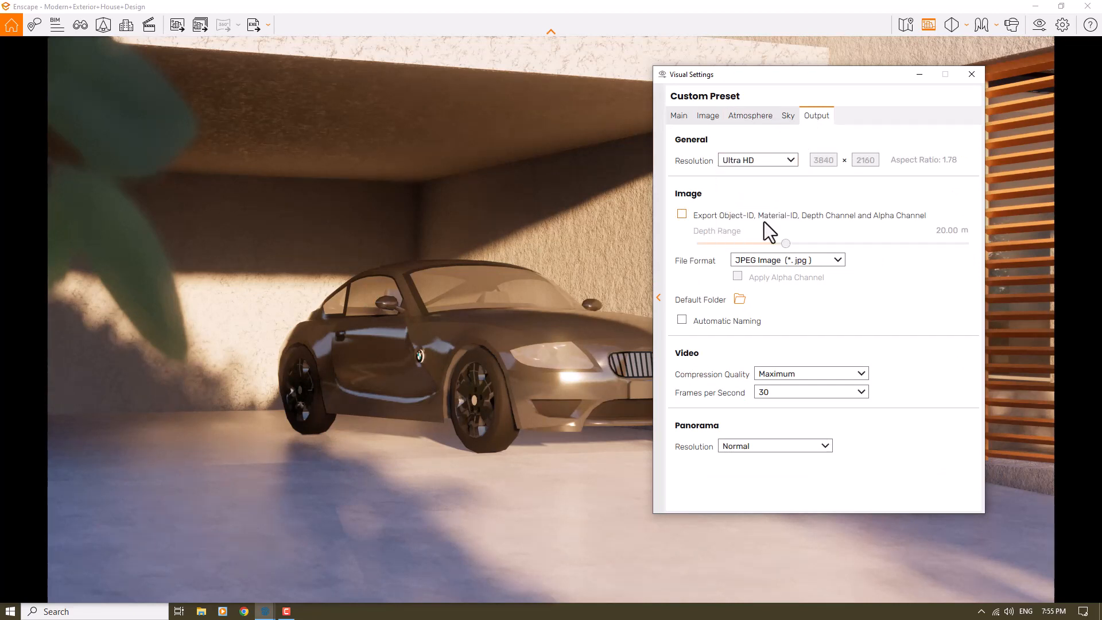
{"action": "left_click", "coordinate": [686, 119]}
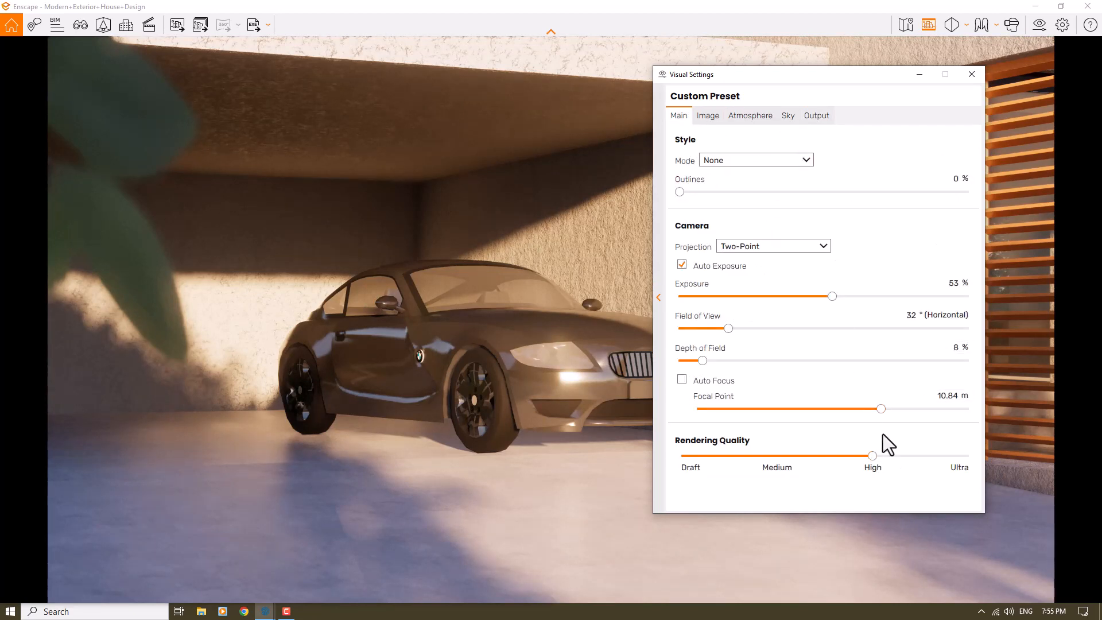
{"action": "left_click", "coordinate": [962, 74]}
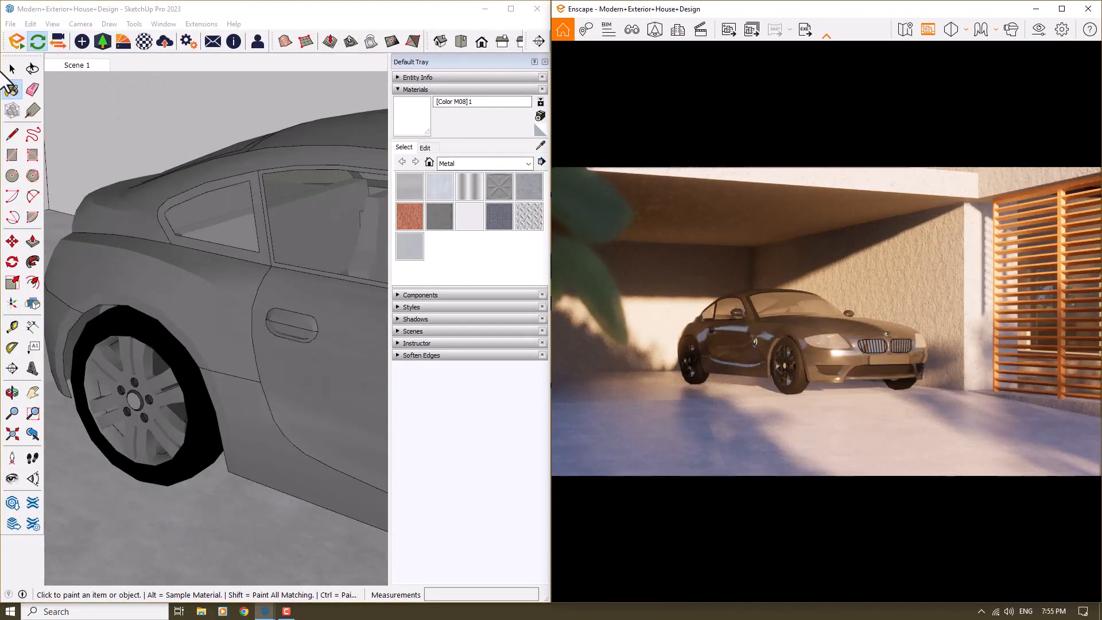
- Select all geometry inside the car group in SketchUp and apply Soften coplanar to its edges
{"action": "left_click", "coordinate": [12, 68]}
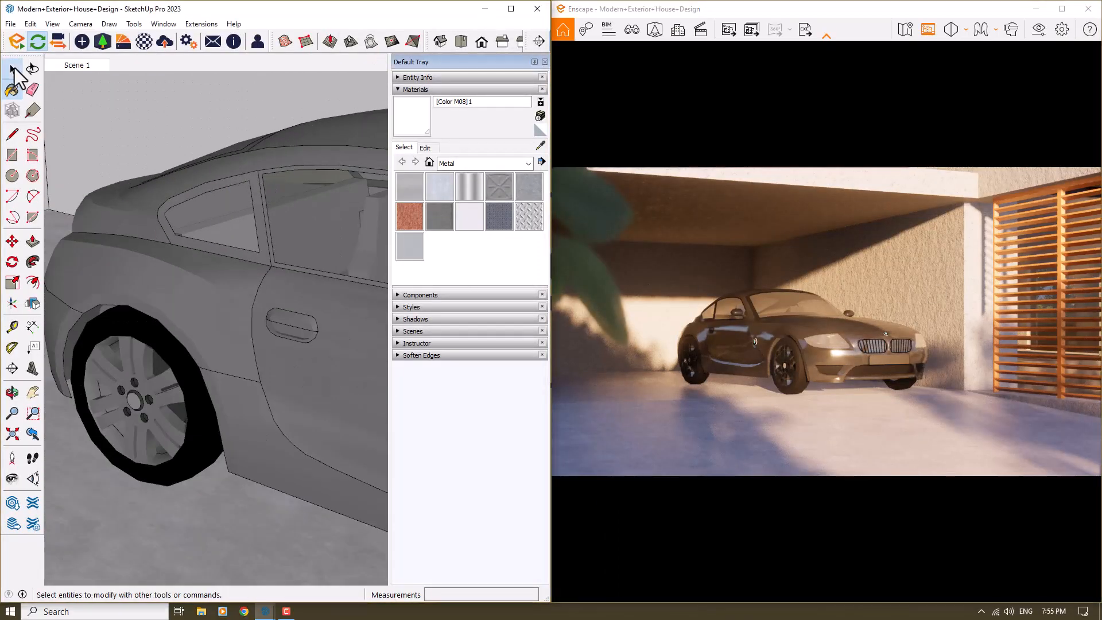
{"action": "middle_click_drag", "start_coordinate": [149, 247], "coordinate": [85, 235]}
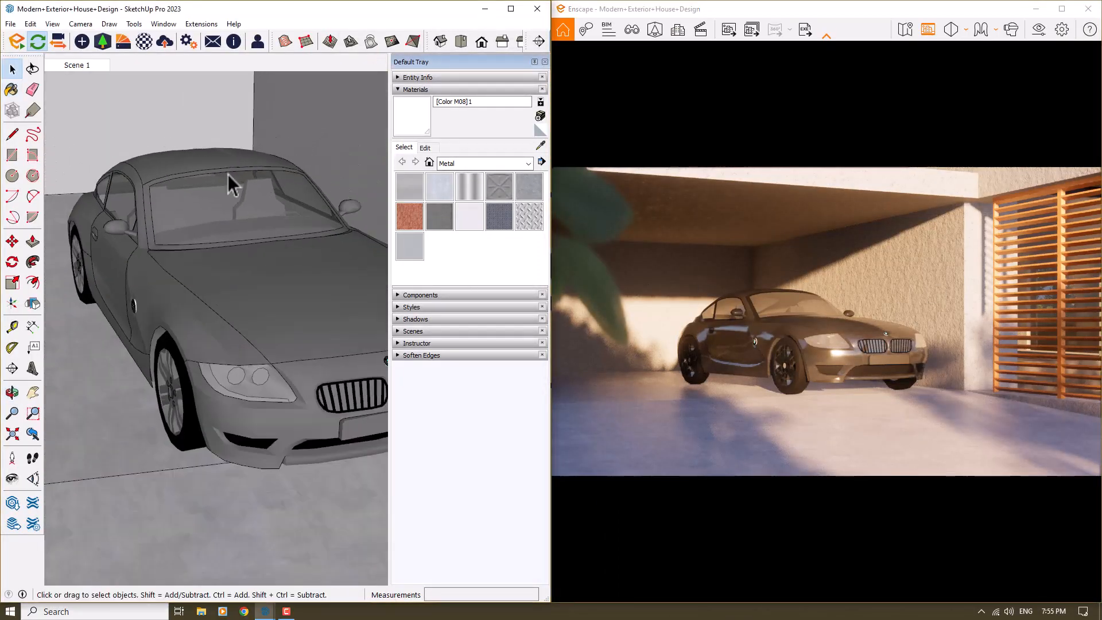
{"action": "left_click", "coordinate": [248, 277]}
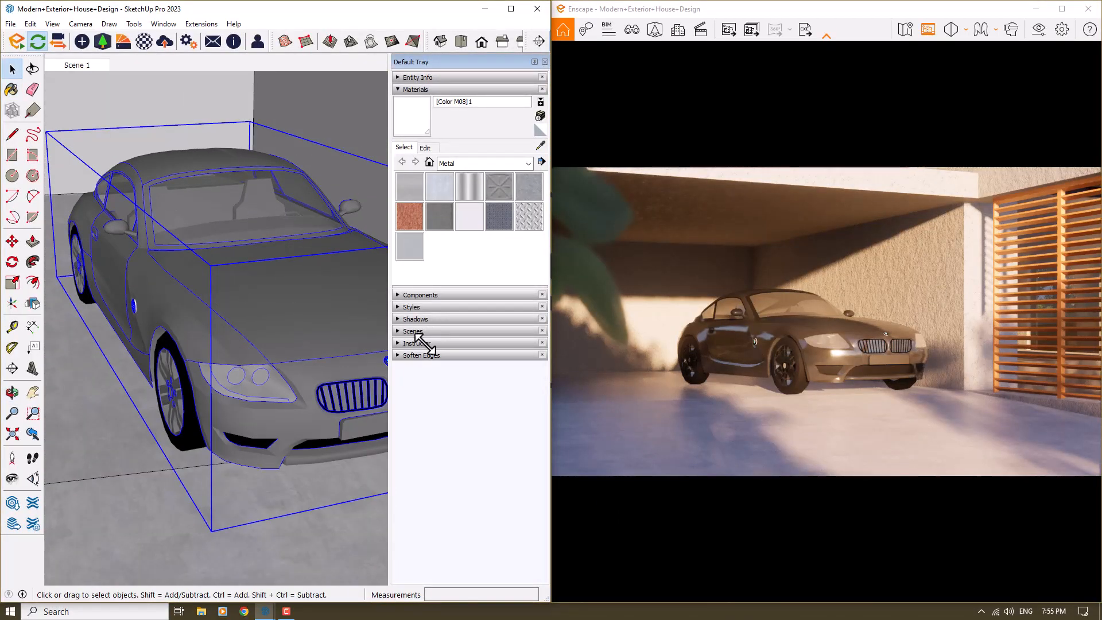
{"action": "left_click", "coordinate": [411, 354]}
{"action": "scroll", "coordinate": [207, 287], "scroll_direction": "down", "scroll_amount": 4}
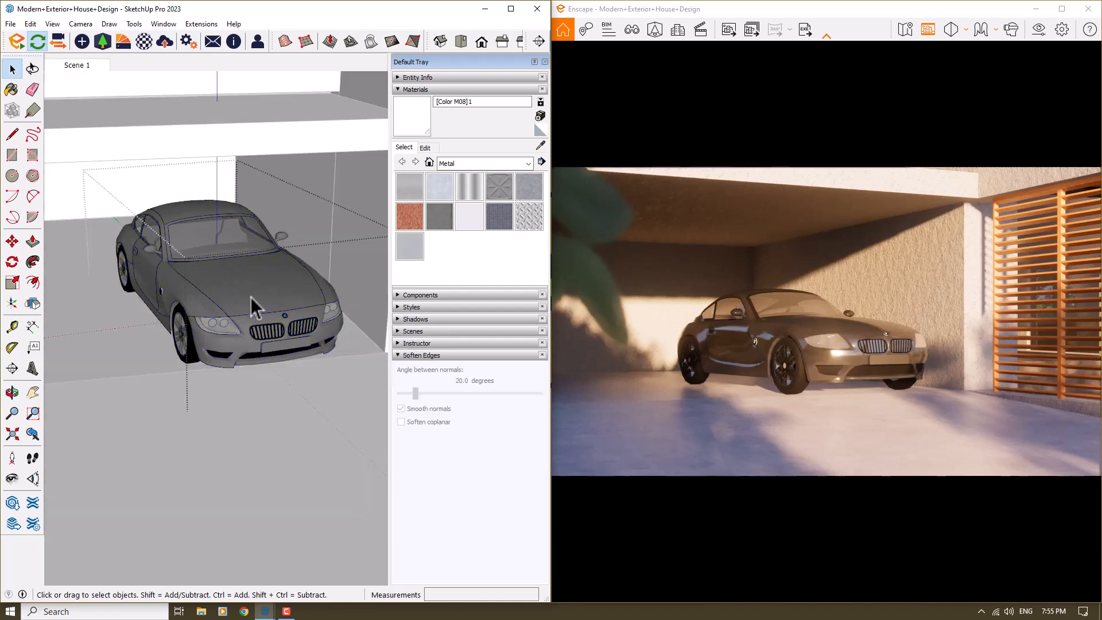
{"action": "left_click", "coordinate": [250, 297]}
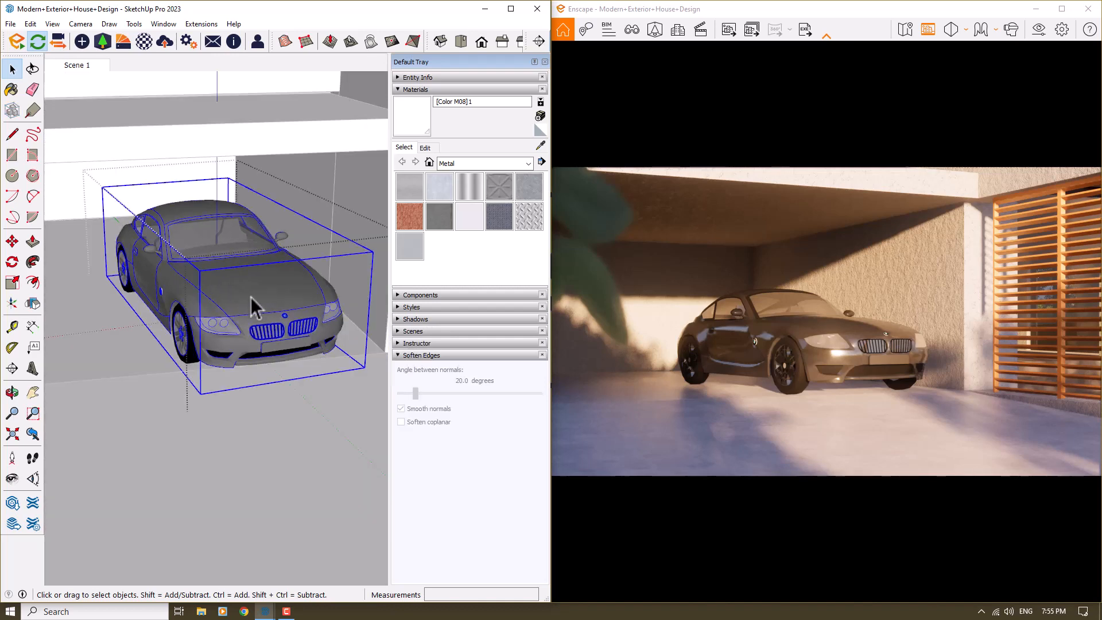
{"action": "double_click", "coordinate": [258, 319]}
{"action": "double_click", "coordinate": [259, 319]}
{"action": "key", "text": "ctrl+a"}
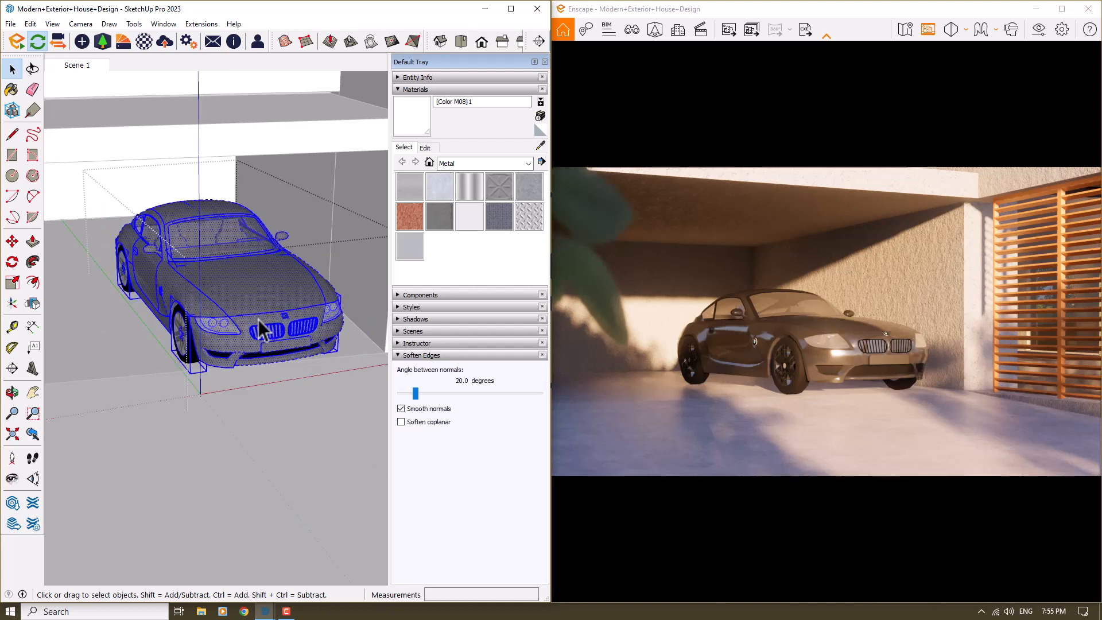
{"action": "left_click", "coordinate": [399, 421]}
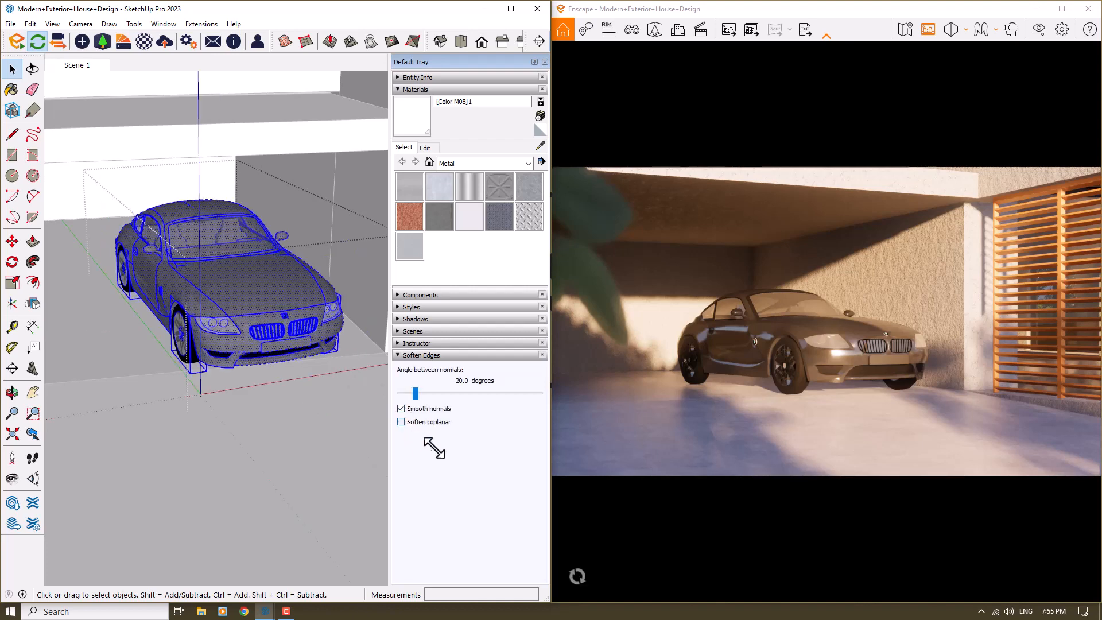
- Set the soften-edges angle of the selected car geometry to 180 degrees and exit all nested groups back to the whole model
{"action": "left_click", "coordinate": [416, 393]}
{"action": "left_click_drag", "start_coordinate": [481, 393], "coordinate": [610, 386]}
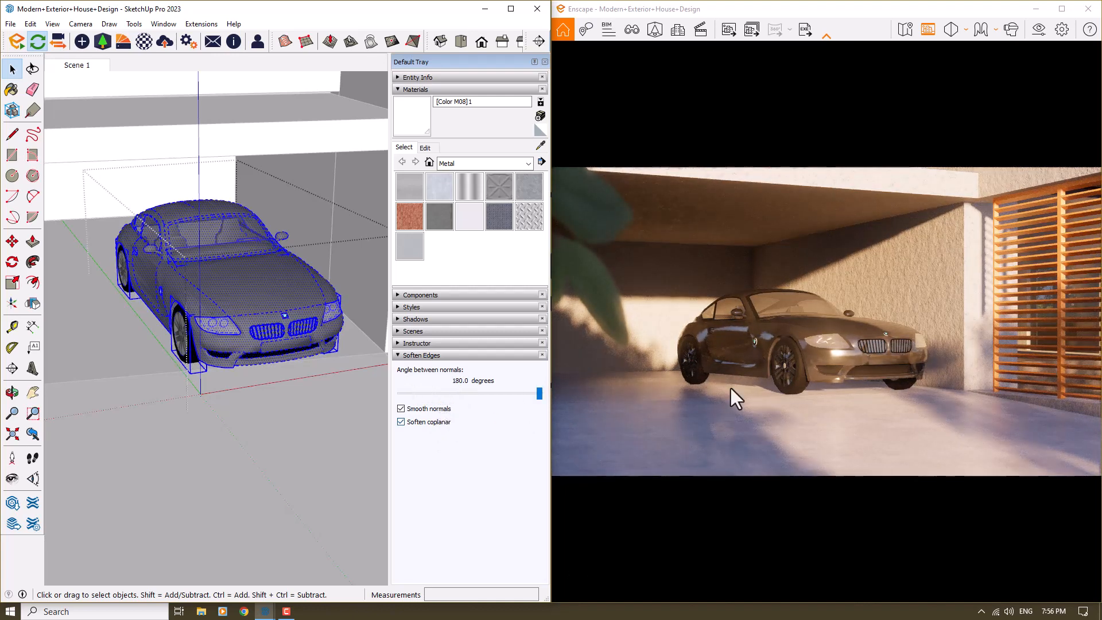
{"action": "scroll", "coordinate": [92, 395], "scroll_direction": "down", "scroll_amount": 10}
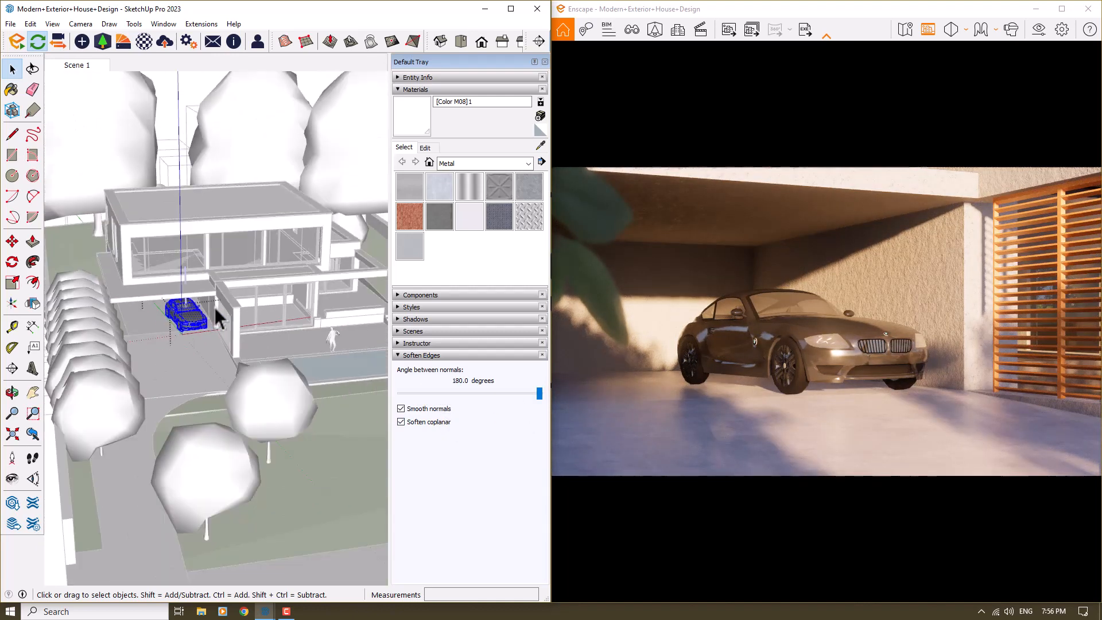
{"action": "right_click", "coordinate": [77, 145]}
{"action": "left_click", "coordinate": [91, 150]}
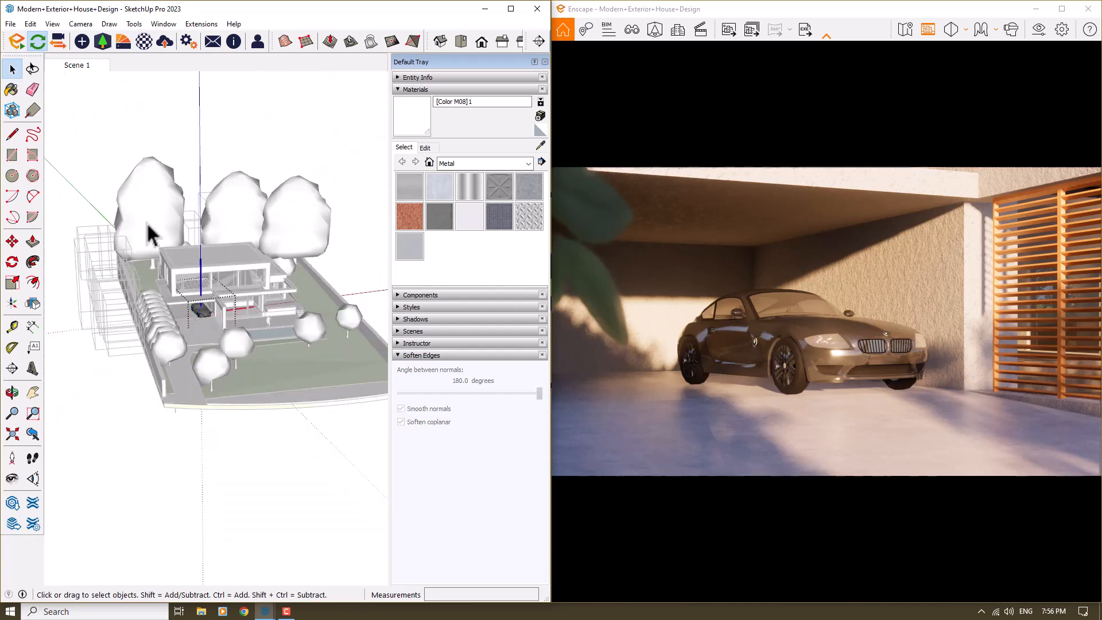
{"action": "scroll", "coordinate": [209, 312], "scroll_direction": "up", "scroll_amount": 8}
{"action": "scroll", "coordinate": [210, 314], "scroll_direction": "down", "scroll_amount": 5}
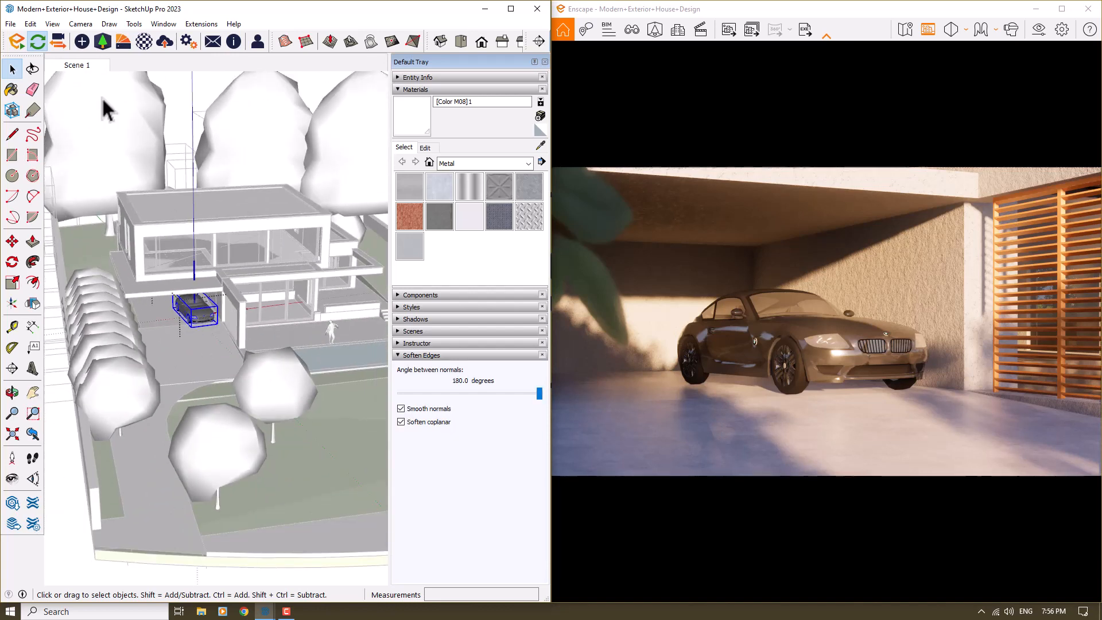
{"action": "right_click", "coordinate": [153, 90]}
{"action": "left_click", "coordinate": [176, 96]}
{"action": "right_click", "coordinate": [178, 96]}
{"action": "left_click", "coordinate": [188, 103]}
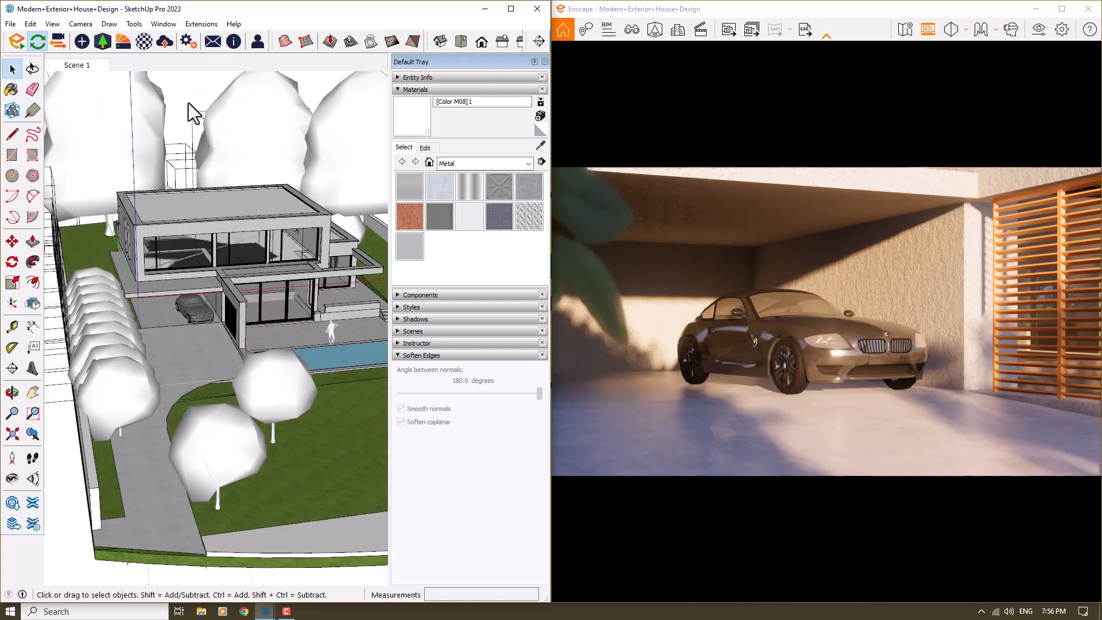
- Maximize the Enscape window and export the current car view as a JPEG image to the Desktop under the suggested file name
{"action": "left_click", "coordinate": [1066, 8]}
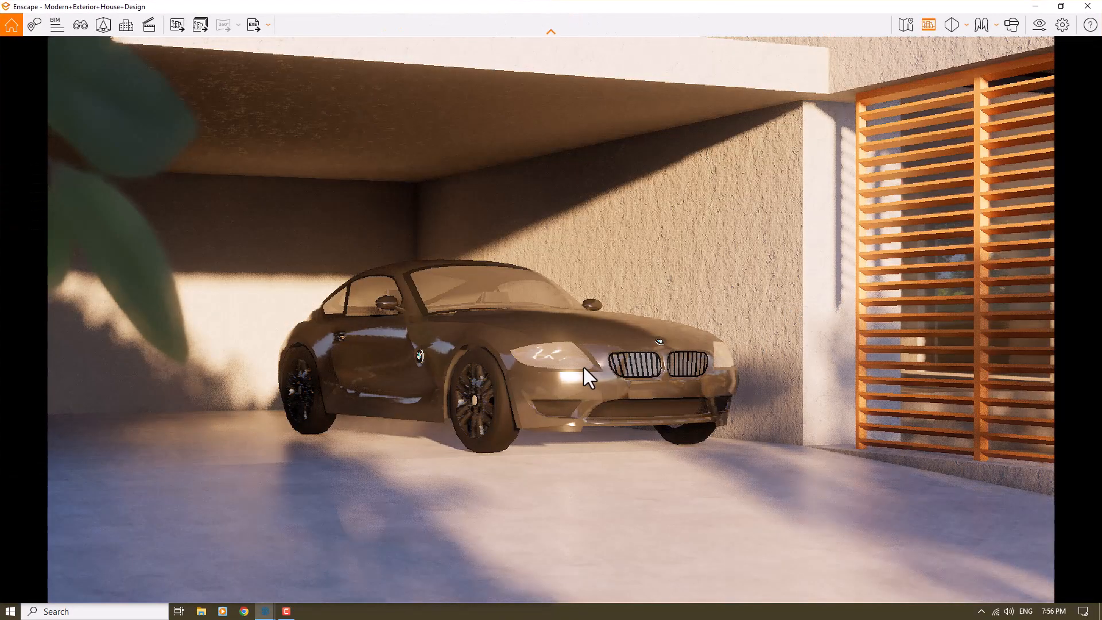
{"action": "mouse_move", "coordinate": [584, 367]}
{"action": "right_mouse_down"}
{"action": "mouse_move", "coordinate": [574, 368]}
{"action": "mouse_move", "coordinate": [594, 370]}
{"action": "mouse_move", "coordinate": [571, 367]}
{"action": "mouse_move", "coordinate": [584, 362]}
{"action": "right_mouse_up"}
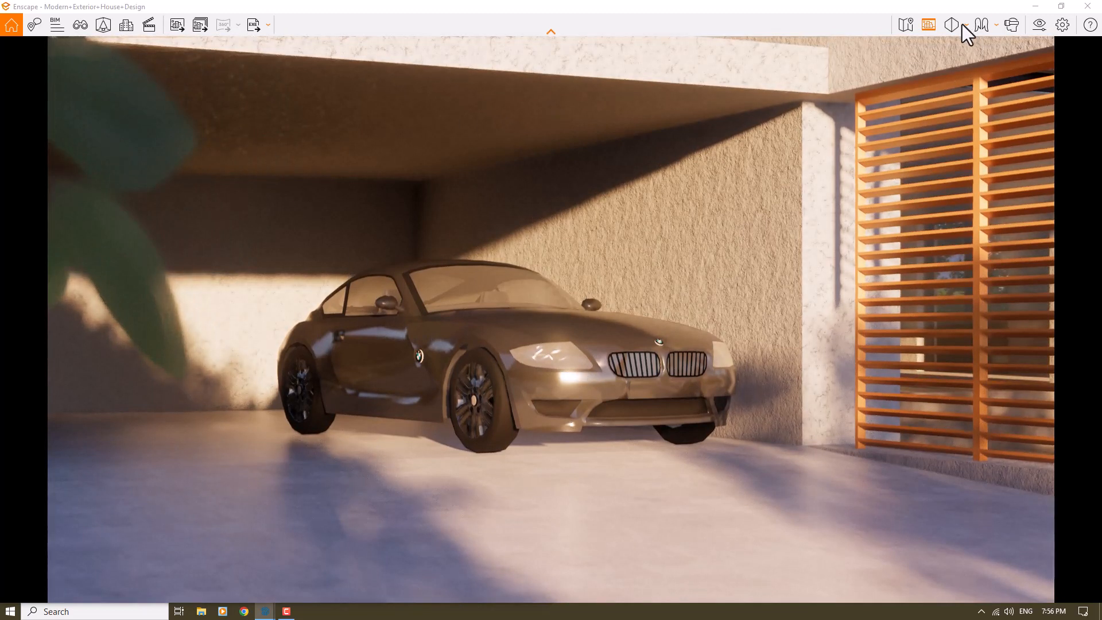
{"action": "left_click", "coordinate": [174, 33]}
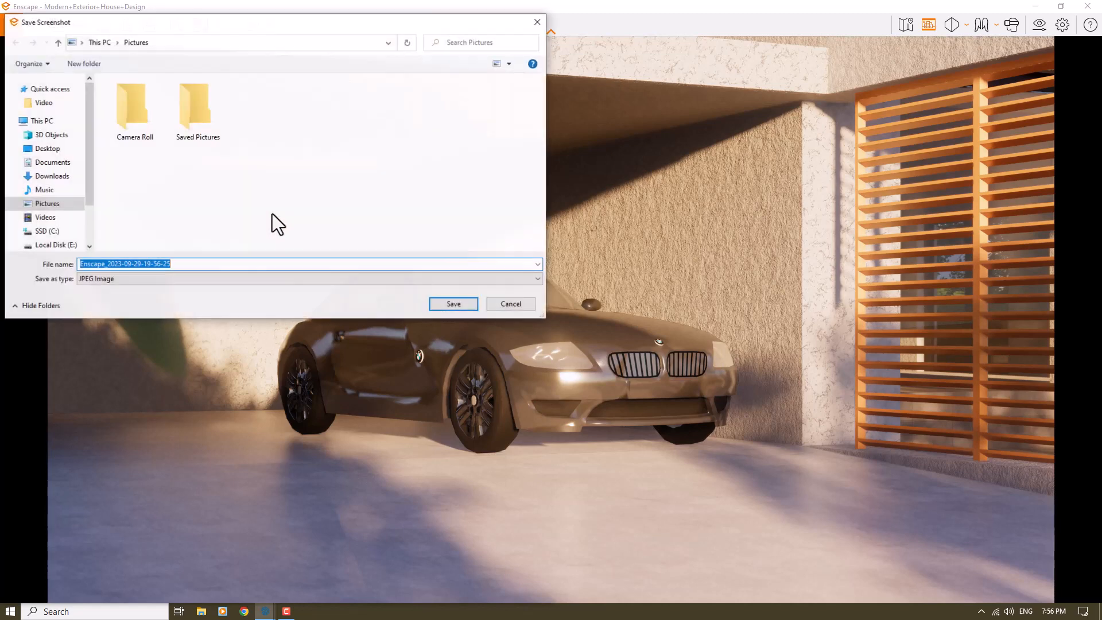
{"action": "left_click", "coordinate": [32, 149]}
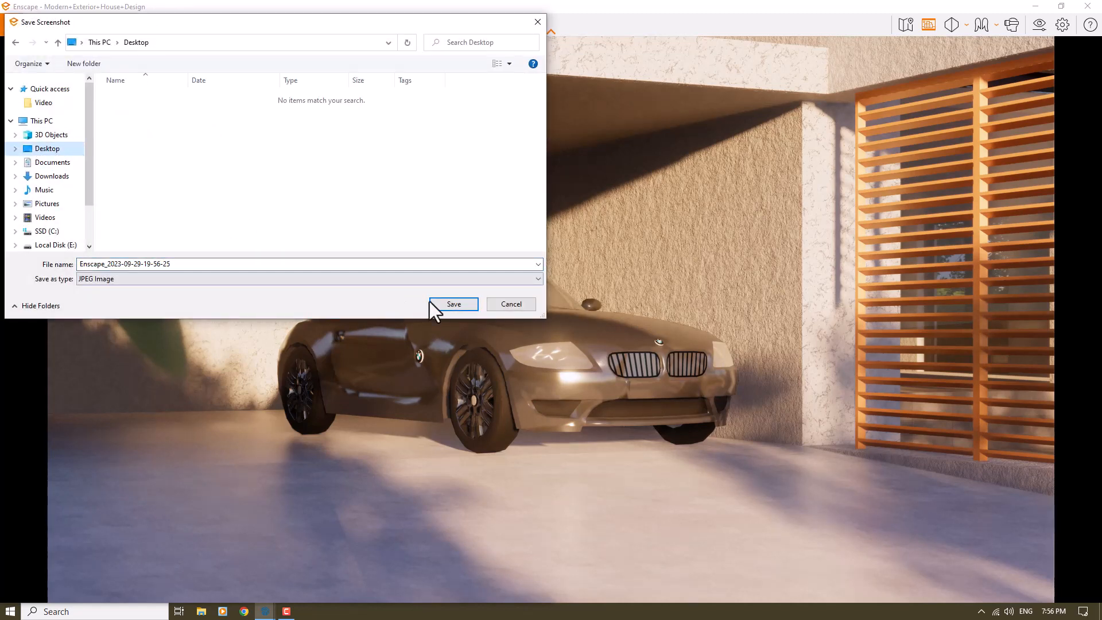
{"action": "left_click", "coordinate": [432, 302]}
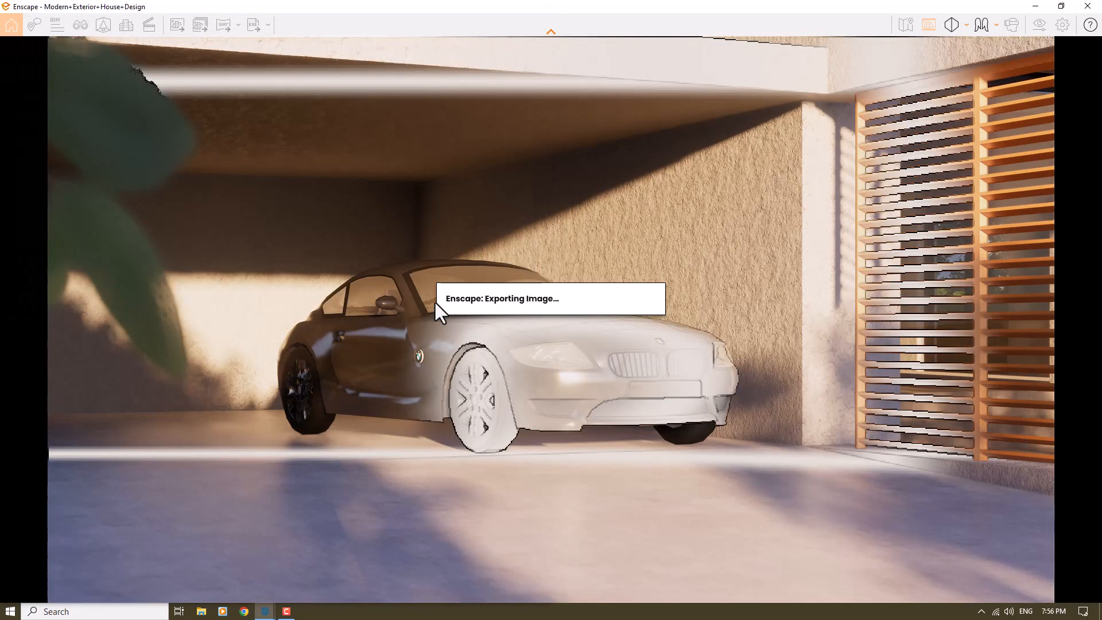